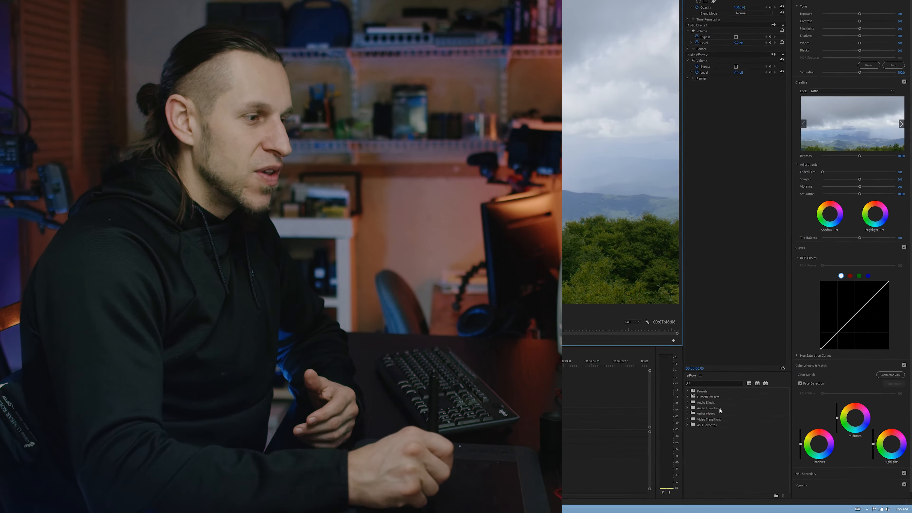
# Apply the Lumetri Color effect from the favorites folder to the landscape clip.
pyautogui.click(722, 439)
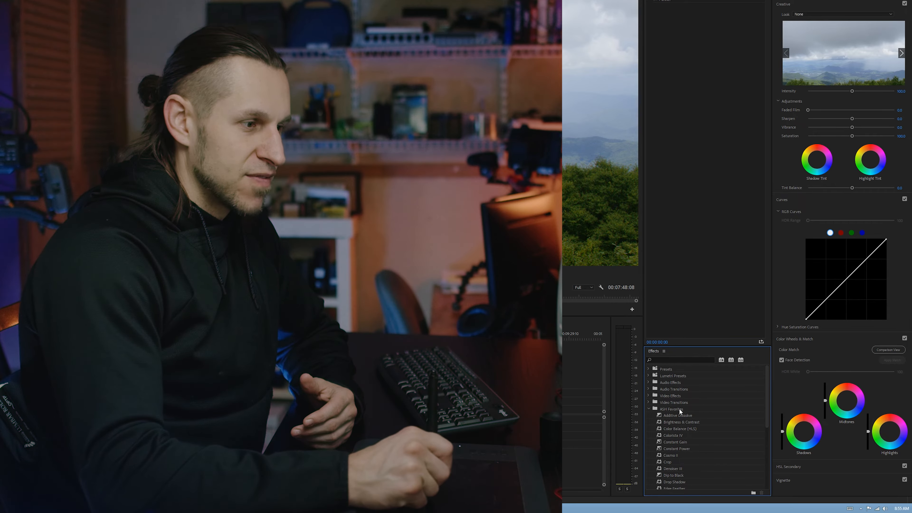
pyautogui.moveTo(767, 383); pyautogui.dragTo(762, 435)
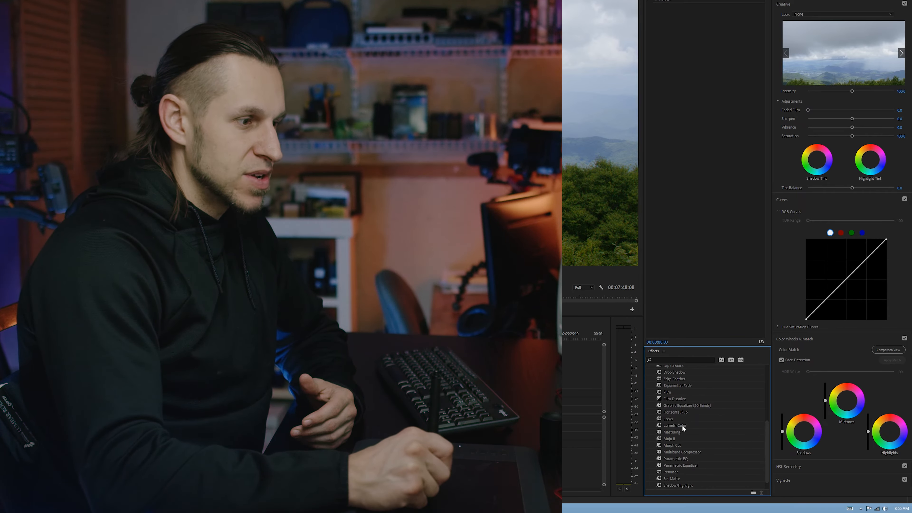
pyautogui.moveTo(682, 426); pyautogui.dragTo(746, 194)
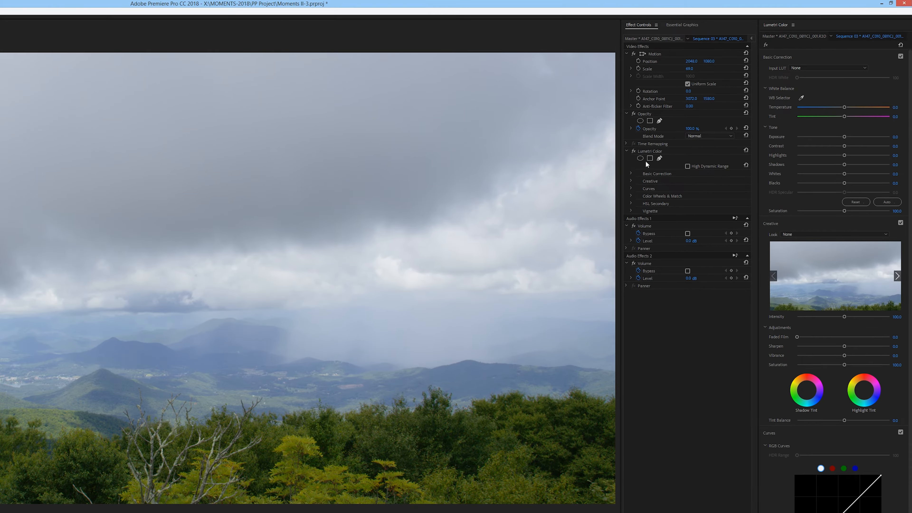
# Add an inverted elliptical mask to Lumetri Color, darkening the image outside it with Exposure -4.1 and raised Contrast.
pyautogui.click(641, 159)
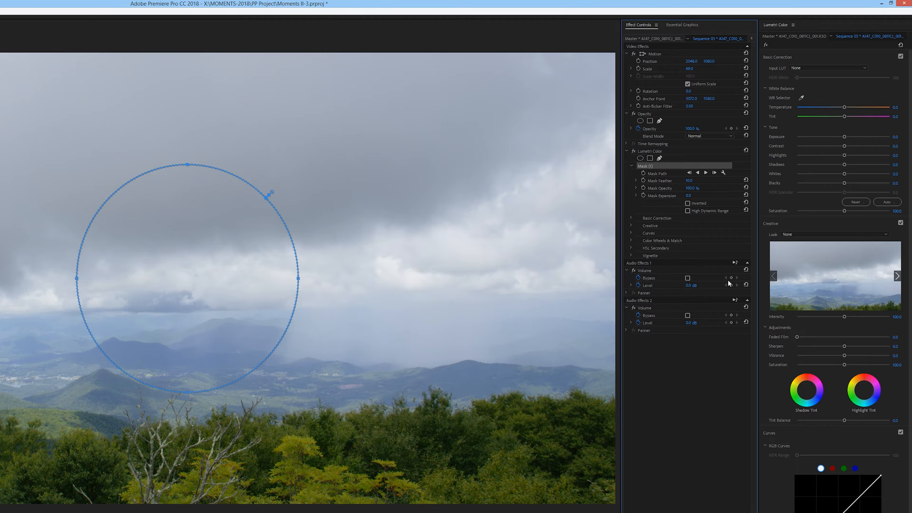
pyautogui.moveTo(844, 137); pyautogui.dragTo(882, 146)
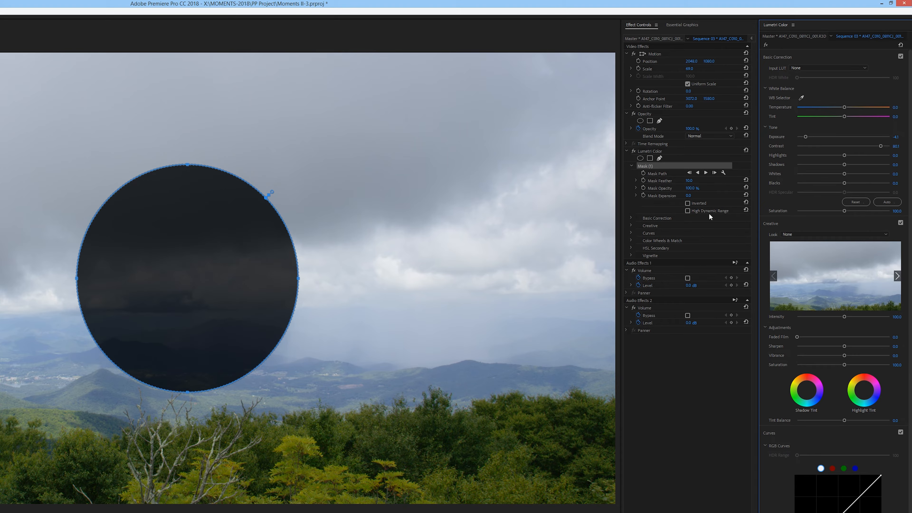
pyautogui.click(688, 203)
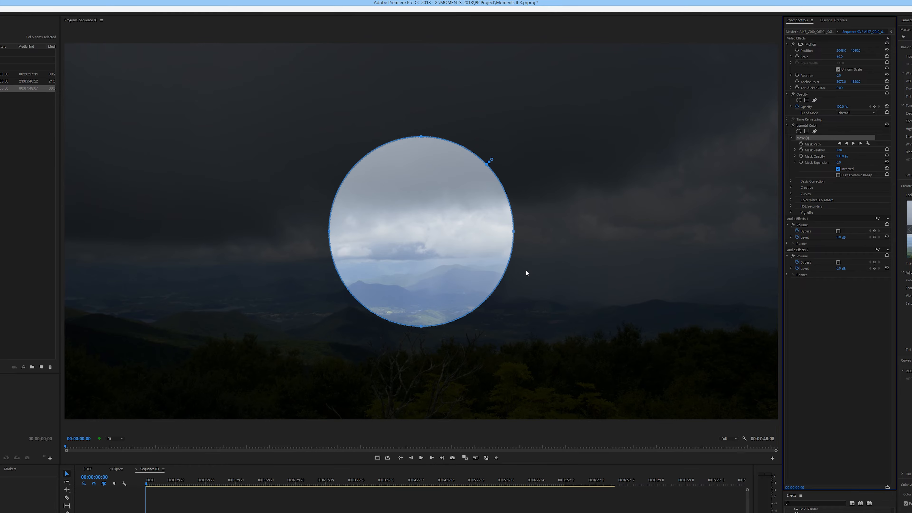
# Set the elliptical mask's feather to 1000.
pyautogui.click(840, 295)
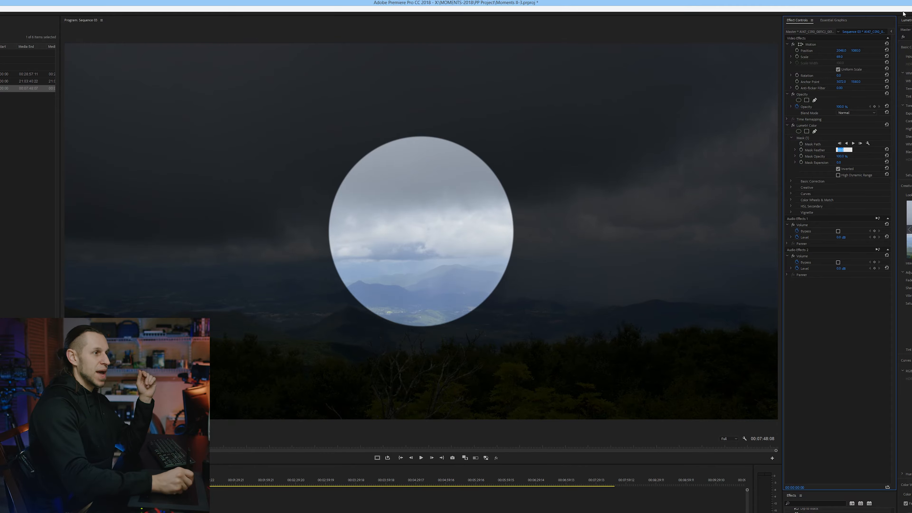
pyautogui.click(843, 149)
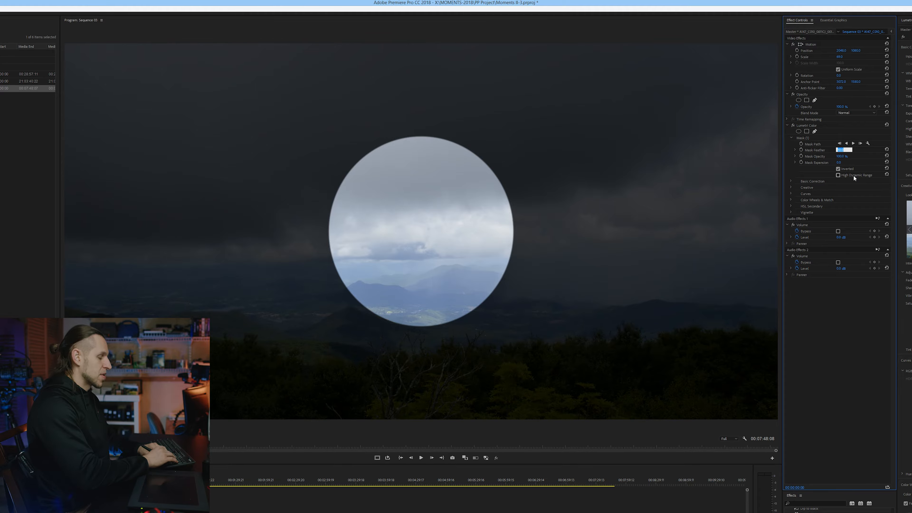
pyautogui.write('1000')
pyautogui.press('Return')
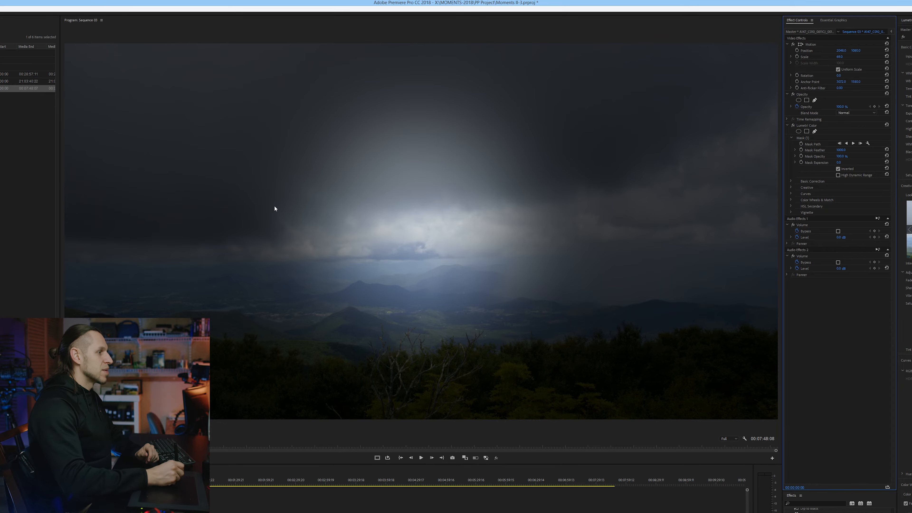
# Delete the elliptical mask and the Lumetri Color effect from the clip.
pyautogui.click(804, 138)
pyautogui.press('Delete')
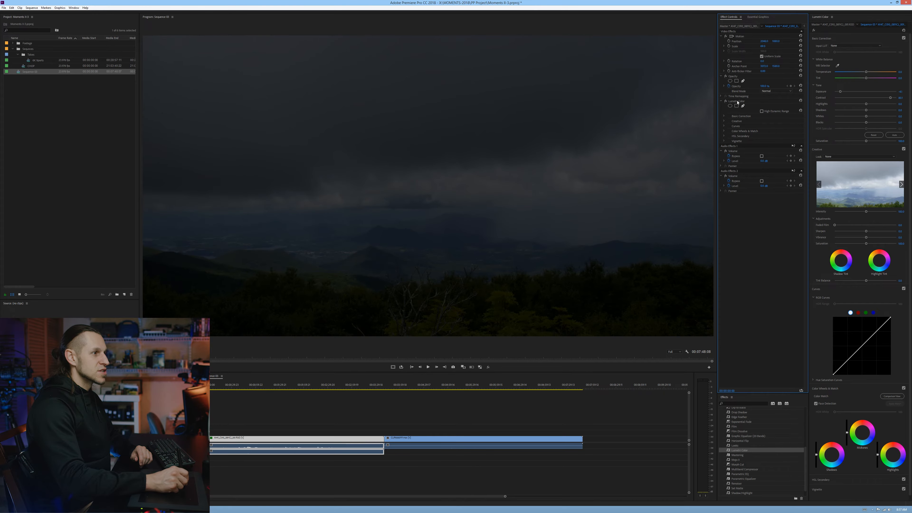
pyautogui.click(737, 101)
pyautogui.press('Delete')
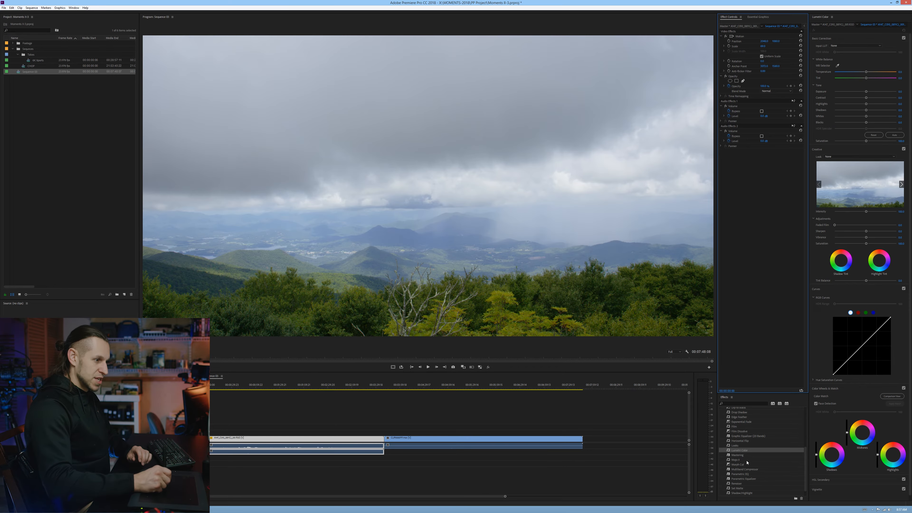
# Reapply Lumetri Color and start a free-draw mask, tracing a curved path along the upper edge of the bright cloud band.
pyautogui.moveTo(740, 452); pyautogui.dragTo(773, 201)
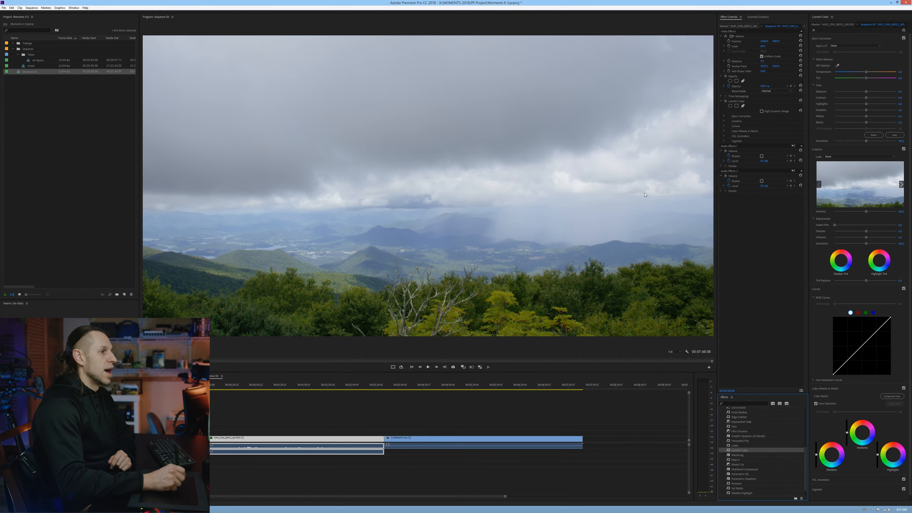
pyautogui.click(743, 106)
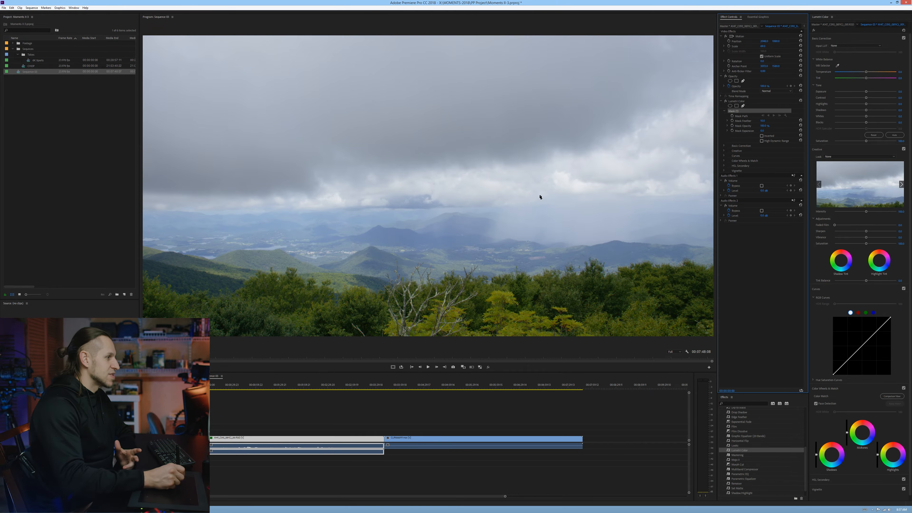
pyautogui.click(143, 196)
pyautogui.moveTo(296, 195); pyautogui.dragTo(314, 190)
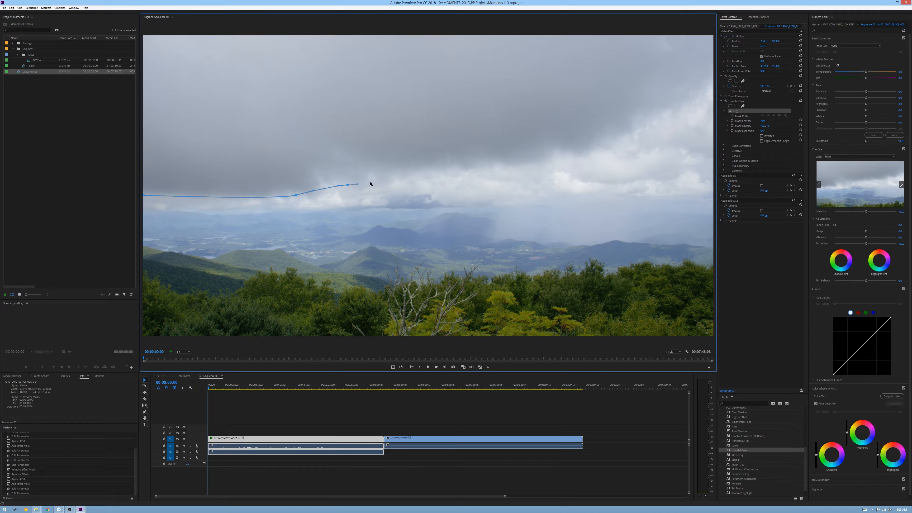
pyautogui.moveTo(401, 177); pyautogui.dragTo(420, 174)
pyautogui.moveTo(477, 170); pyautogui.dragTo(490, 168)
pyautogui.moveTo(635, 130); pyautogui.dragTo(643, 123)
pyautogui.moveTo(698, 89); pyautogui.dragTo(707, 87)
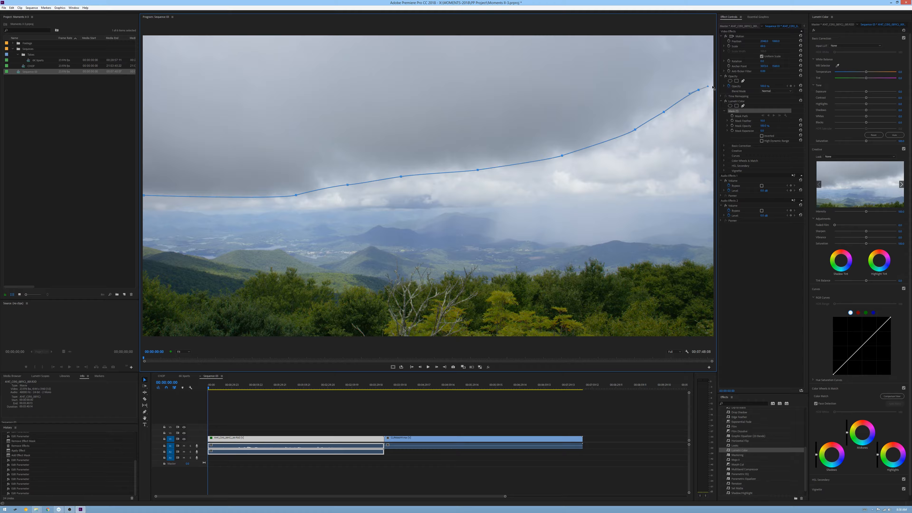
# Continue the mask path back along the lower edge of the clouds above the mountains and close it at the first point.
pyautogui.click(711, 191)
pyautogui.moveTo(494, 207); pyautogui.dragTo(479, 207)
pyautogui.moveTo(332, 211); pyautogui.dragTo(318, 208)
pyautogui.moveTo(249, 210); pyautogui.dragTo(228, 207)
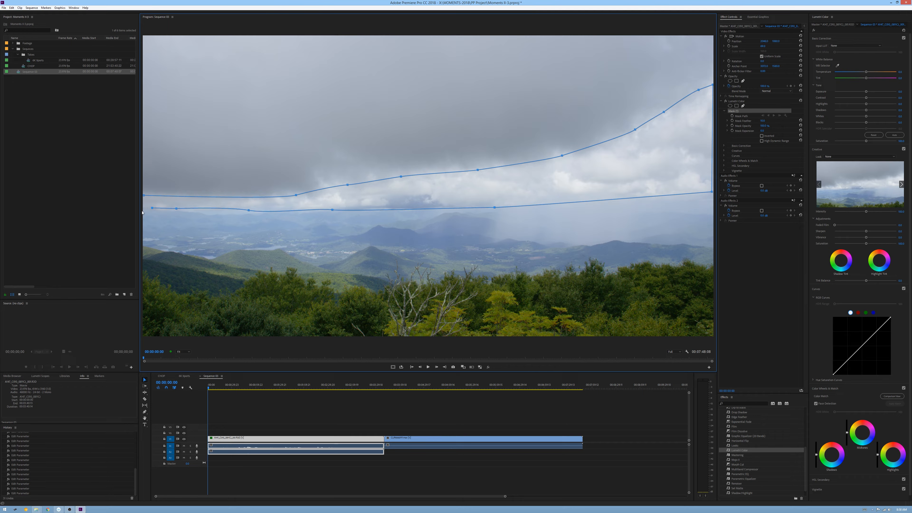
pyautogui.click(144, 195)
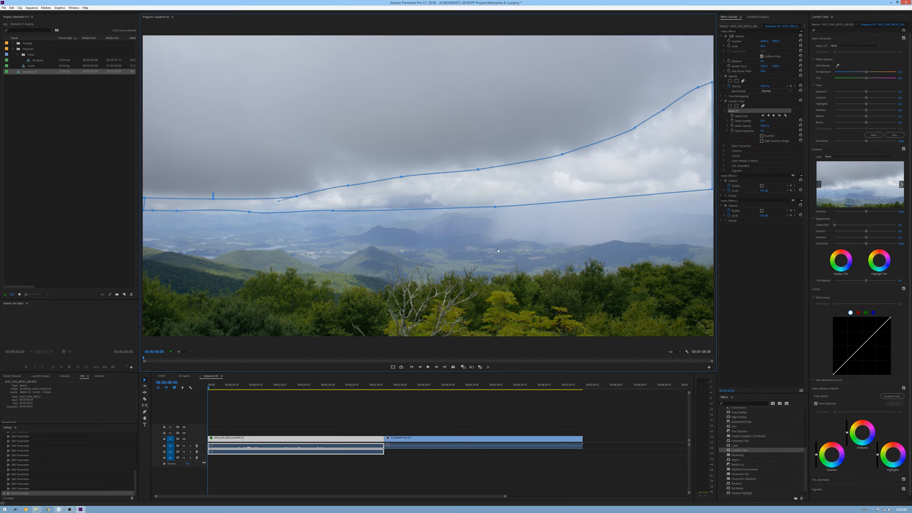
pyautogui.hotkey('ctrl', 'z')
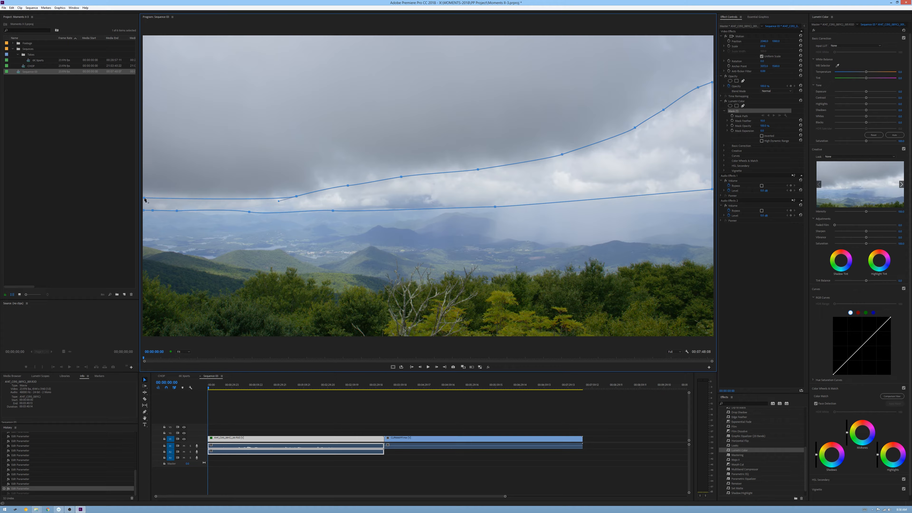
pyautogui.click(145, 199)
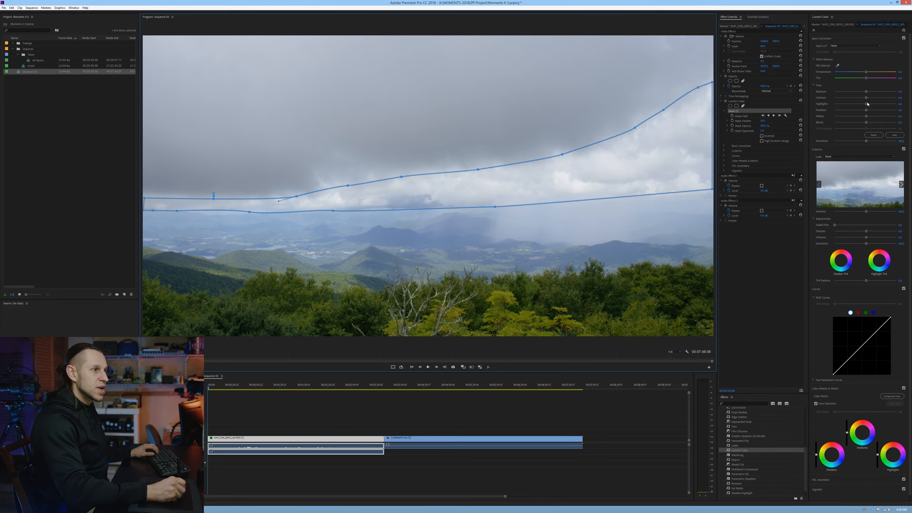
# Grade the masked clouds with Highlights -45.6, Shadows -100, Blacks -37.2 and Temperature -14.9, leaving Whites at 0.
pyautogui.moveTo(865, 105); pyautogui.dragTo(851, 105)
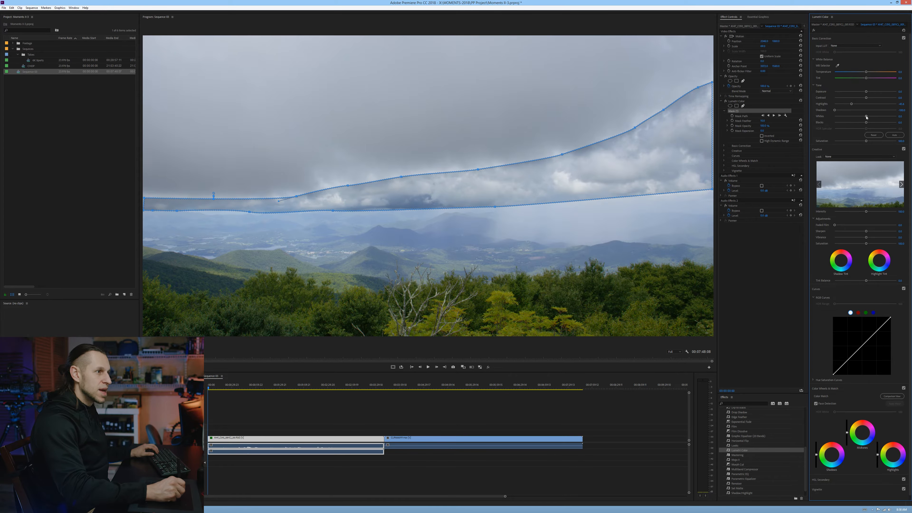
pyautogui.moveTo(861, 117); pyautogui.dragTo(862, 116)
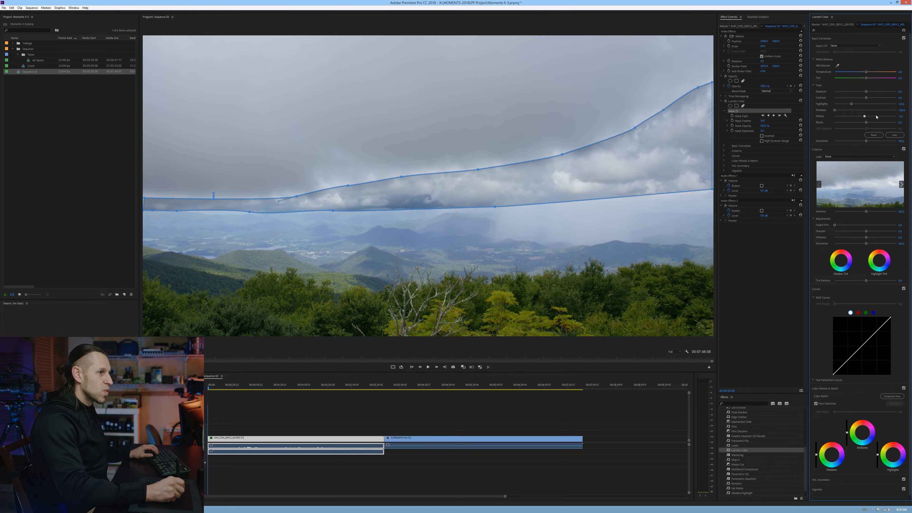
pyautogui.doubleClick(864, 117)
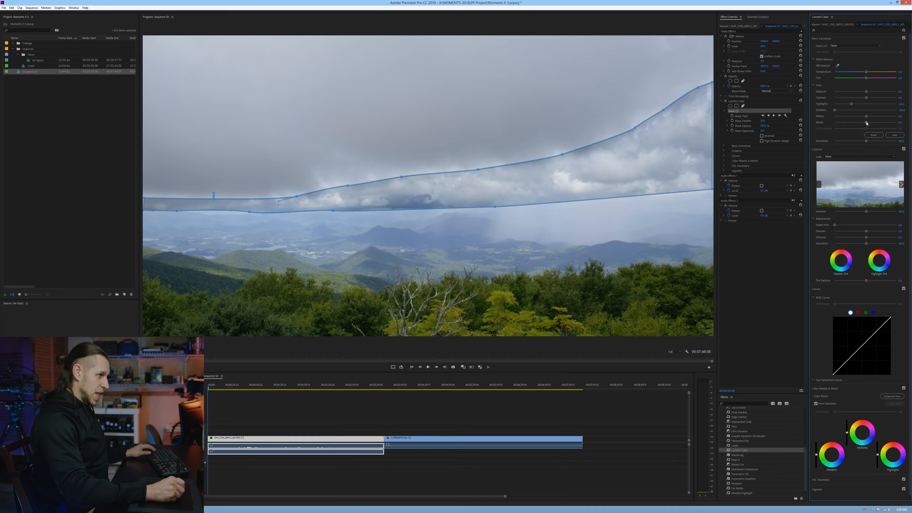
pyautogui.doubleClick(834, 122)
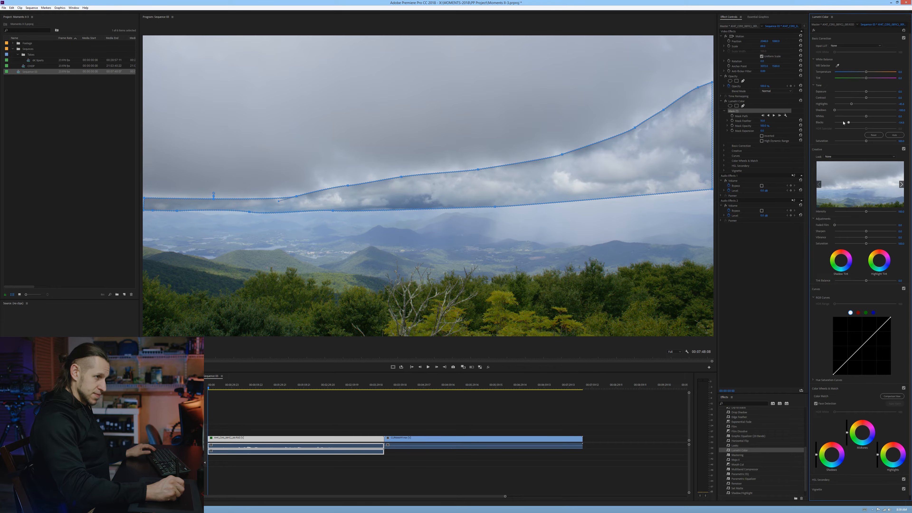
pyautogui.moveTo(854, 123); pyautogui.dragTo(855, 123)
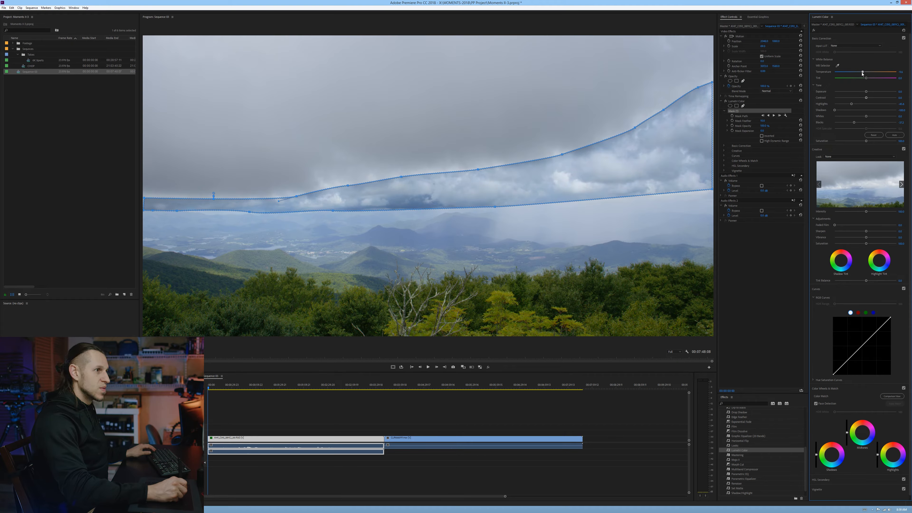
pyautogui.moveTo(862, 75); pyautogui.dragTo(861, 75)
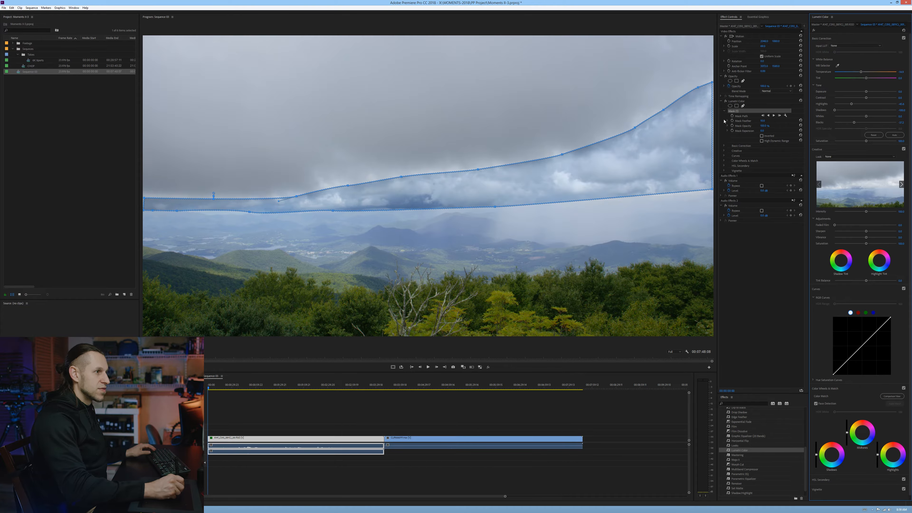
# Increase the cloud mask's feather to soften its edges, and compare the image with Lumetri Color switched off and on.
pyautogui.click(722, 129)
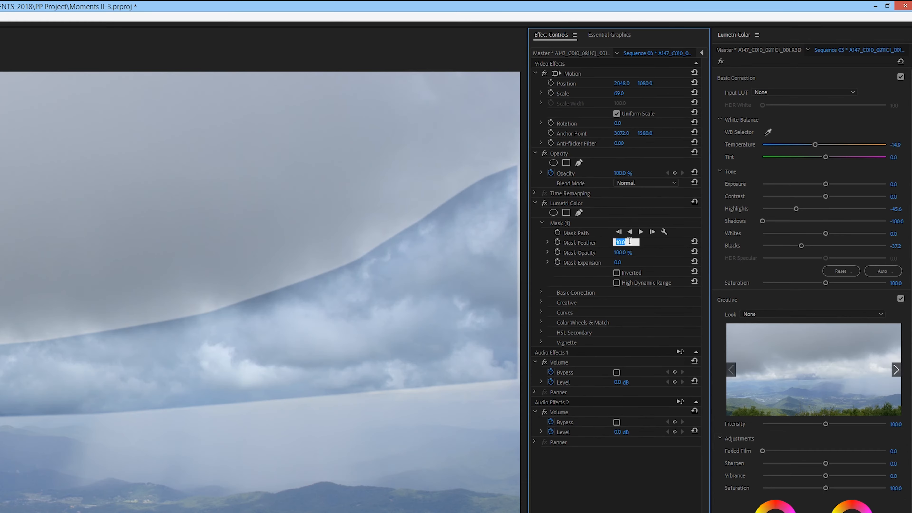
pyautogui.click(761, 121)
pyautogui.write('5')
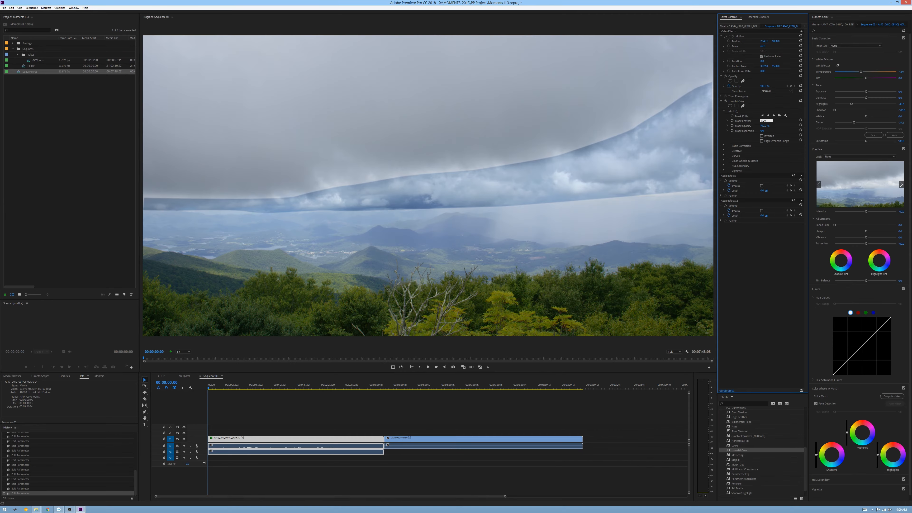
pyautogui.press('Return')
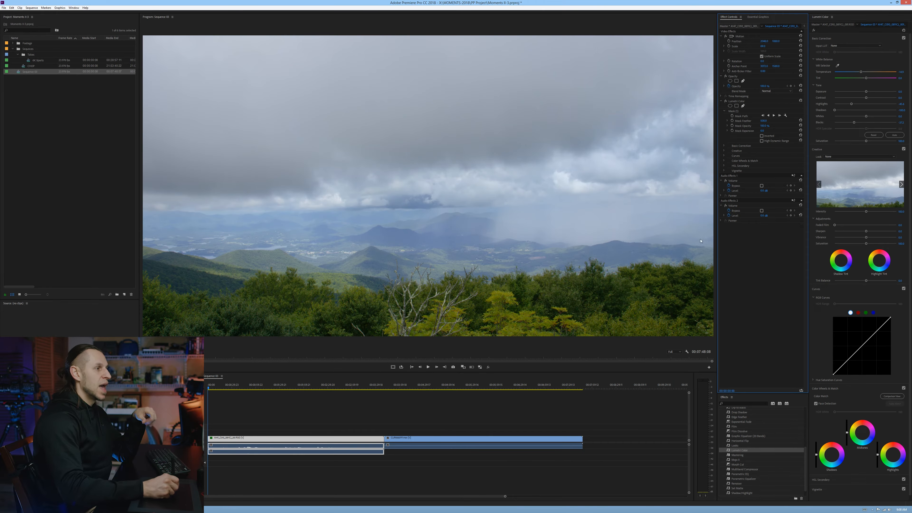
pyautogui.click(726, 101)
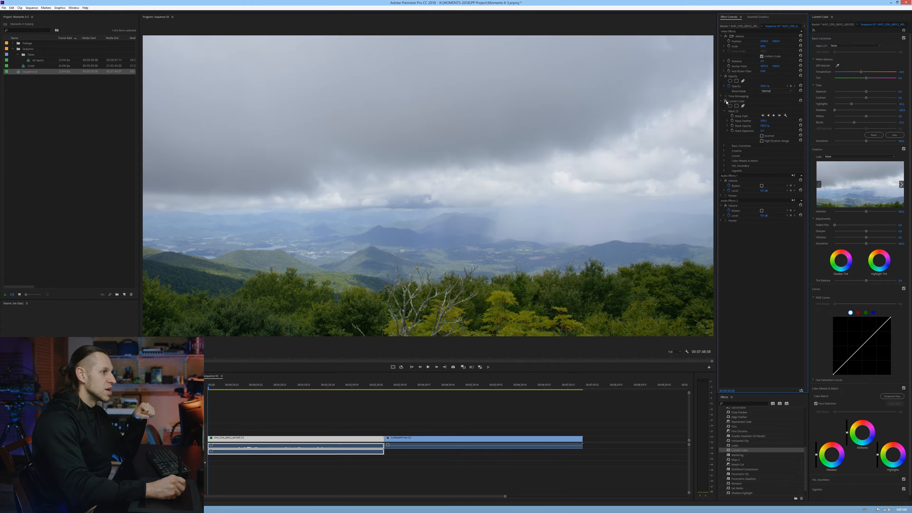
pyautogui.click(726, 102)
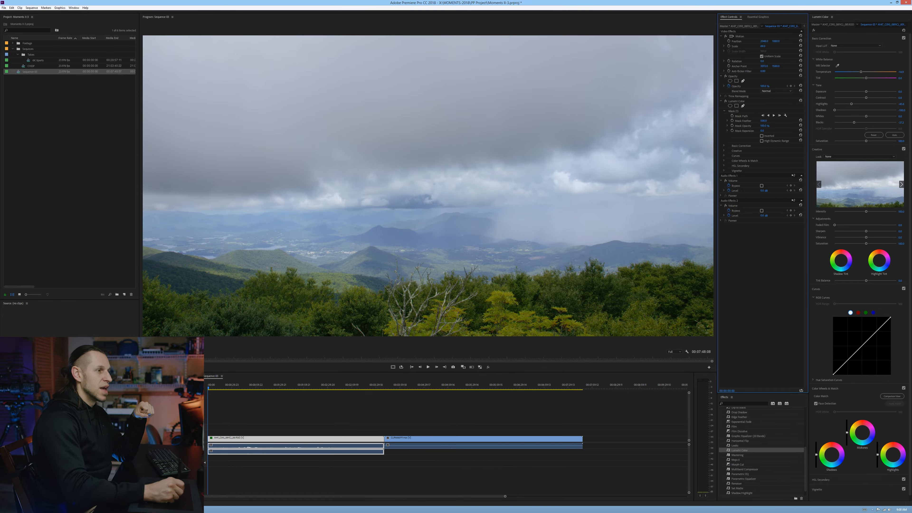
# Lower the Highlights further on the masked clouds and check the mask's outline and feather extent over the image.
pyautogui.click(851, 104)
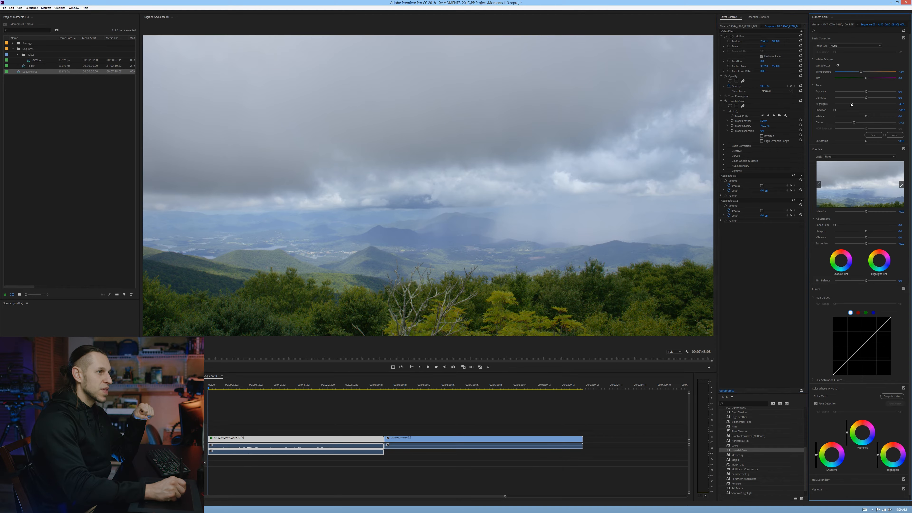
pyautogui.moveTo(852, 104); pyautogui.dragTo(842, 104)
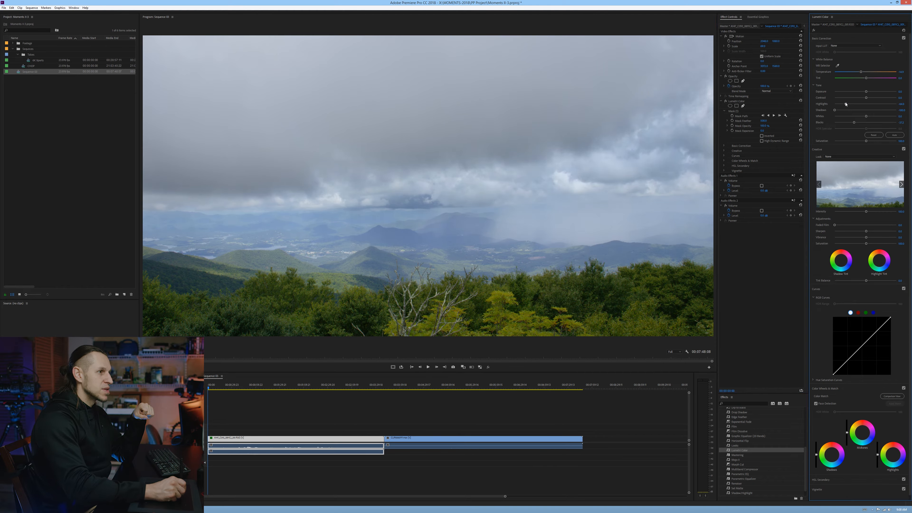
pyautogui.moveTo(845, 105); pyautogui.dragTo(846, 105)
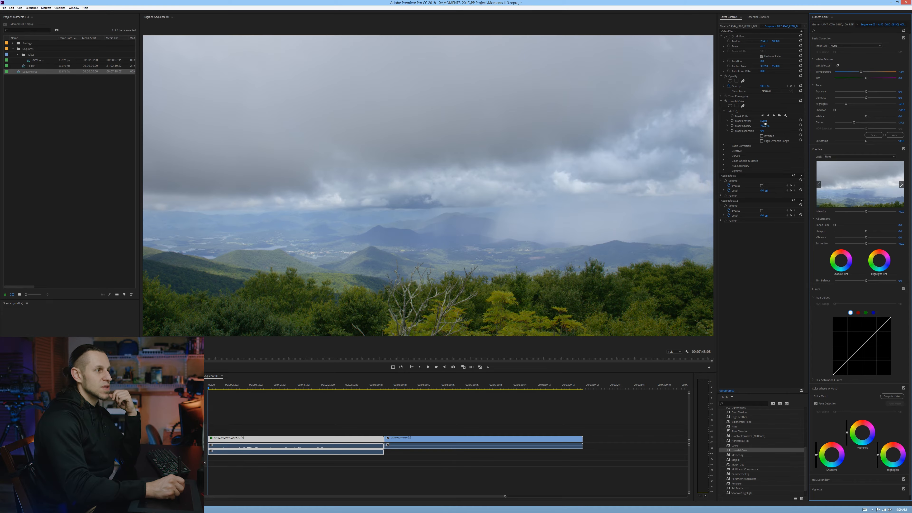
pyautogui.click(734, 111)
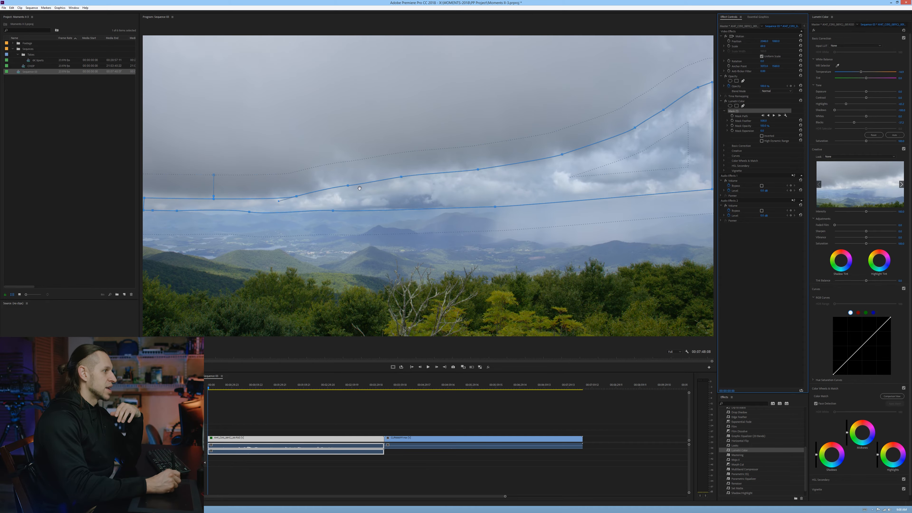
pyautogui.click(723, 125)
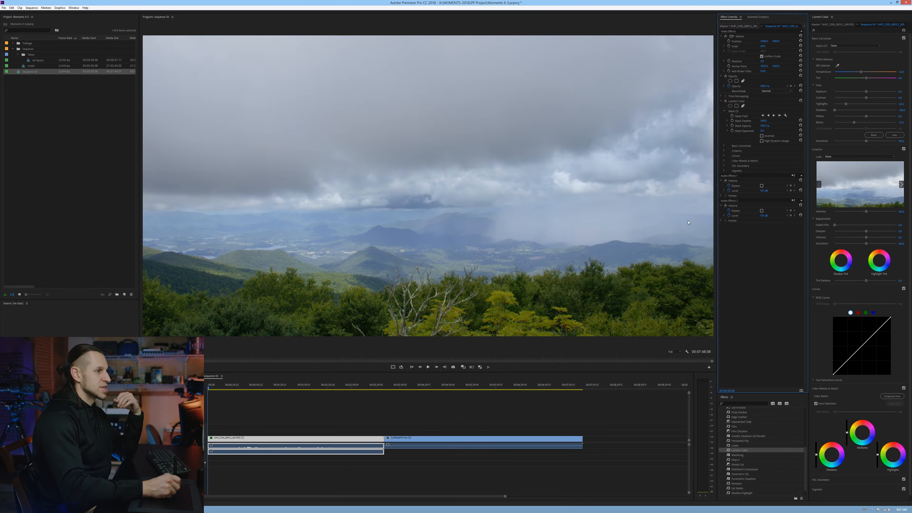
# Collapse the first Lumetri Color effect and add a second Lumetri Color effect to the clip.
pyautogui.click(721, 101)
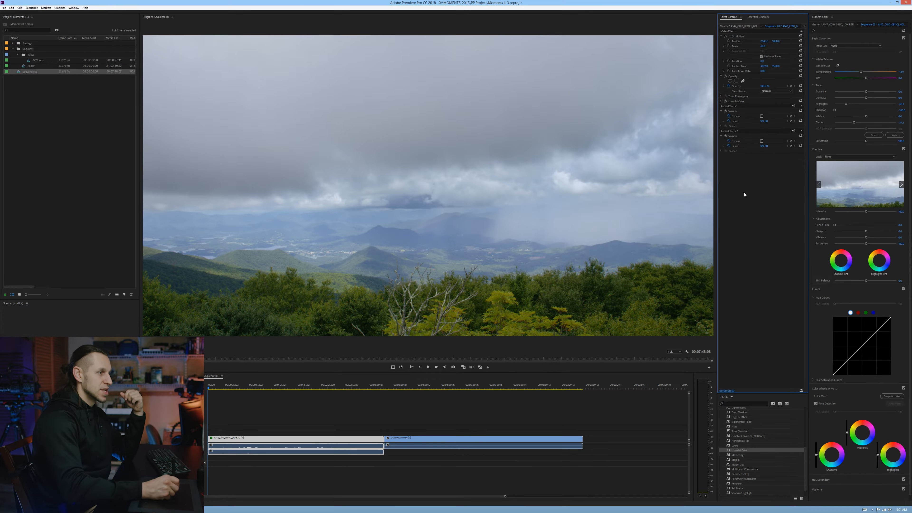
pyautogui.click(743, 451)
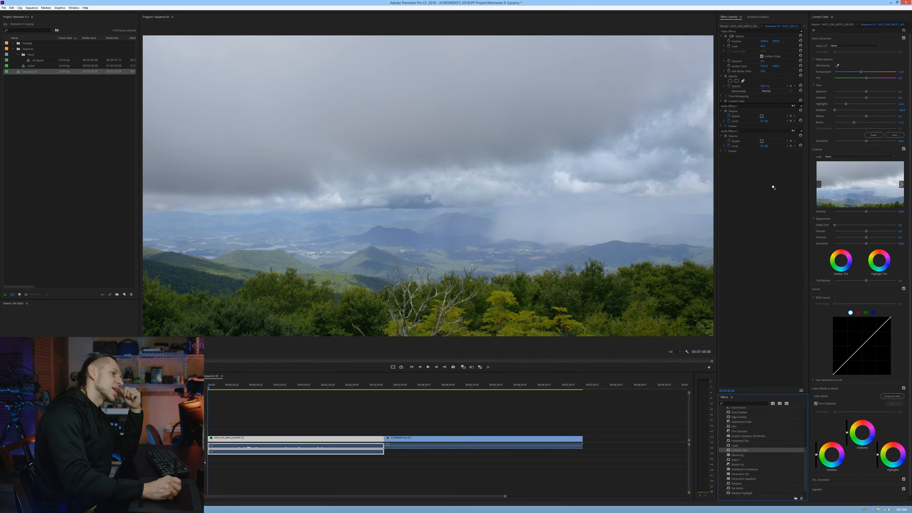
pyautogui.moveTo(739, 450); pyautogui.dragTo(768, 260)
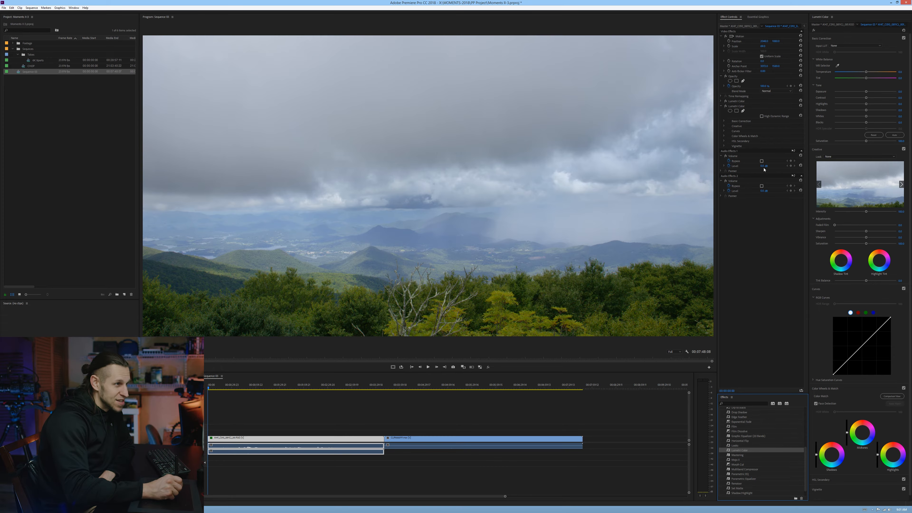
# Start a free-draw mask on the second Lumetri Color, tracing the horizon from the image's left edge to the rain shaft.
pyautogui.click(743, 112)
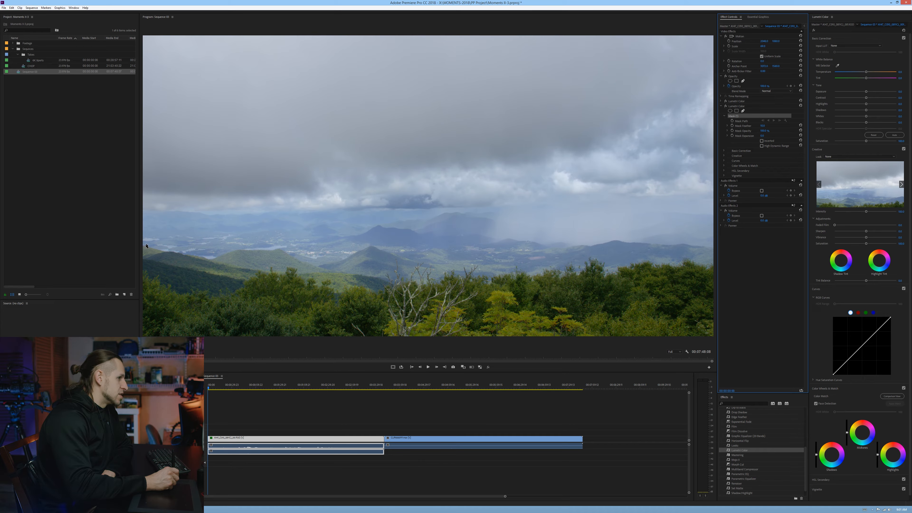
pyautogui.click(144, 213)
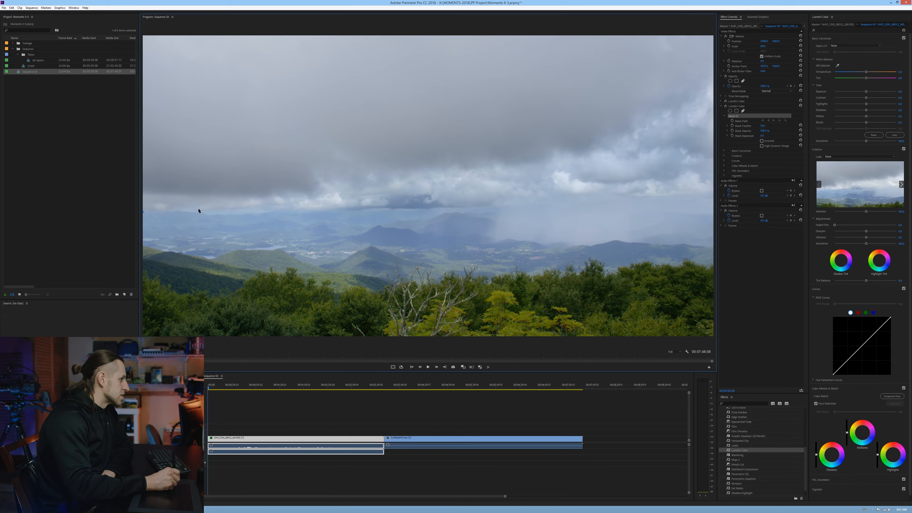
pyautogui.moveTo(201, 211); pyautogui.dragTo(221, 209)
pyautogui.moveTo(294, 209); pyautogui.dragTo(302, 209)
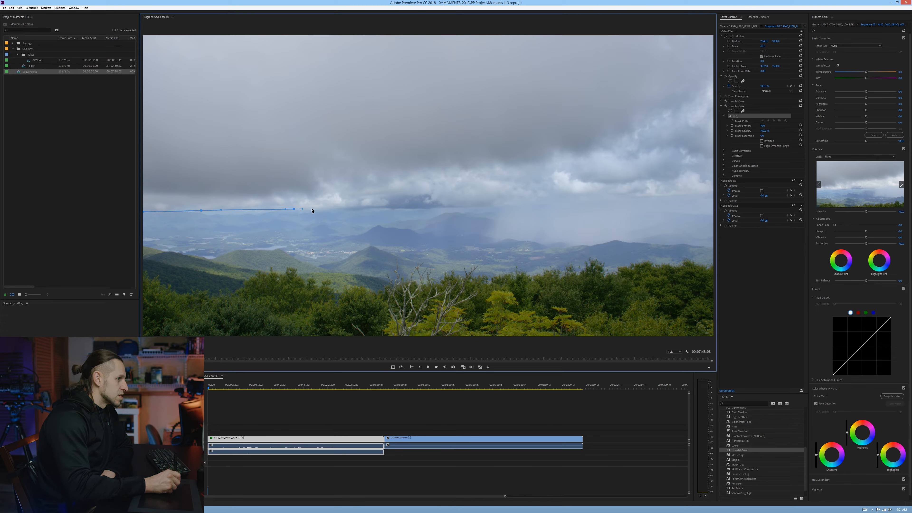
pyautogui.click(442, 208)
pyautogui.click(496, 208)
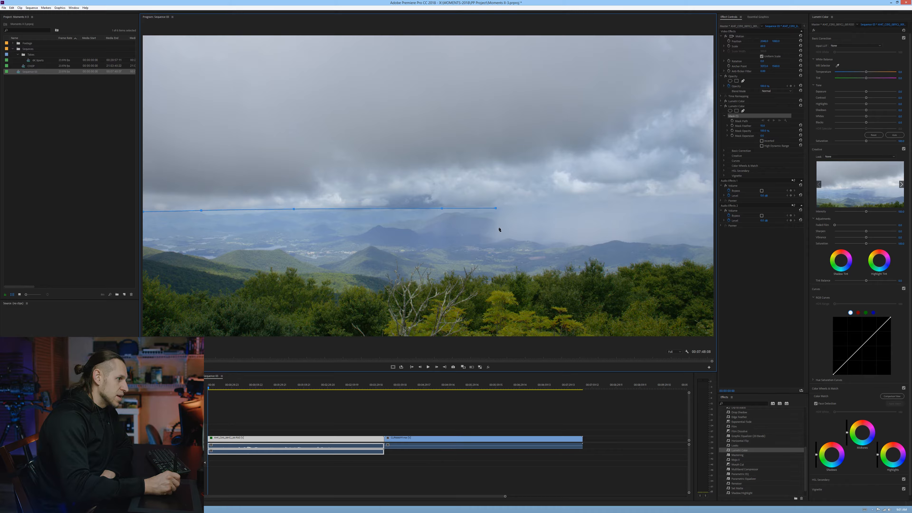
# Continue the mask path down the rain's edge, along the distant ridge to the image's right edge, and down to the treetops.
pyautogui.click(498, 238)
pyautogui.moveTo(541, 242); pyautogui.dragTo(550, 245)
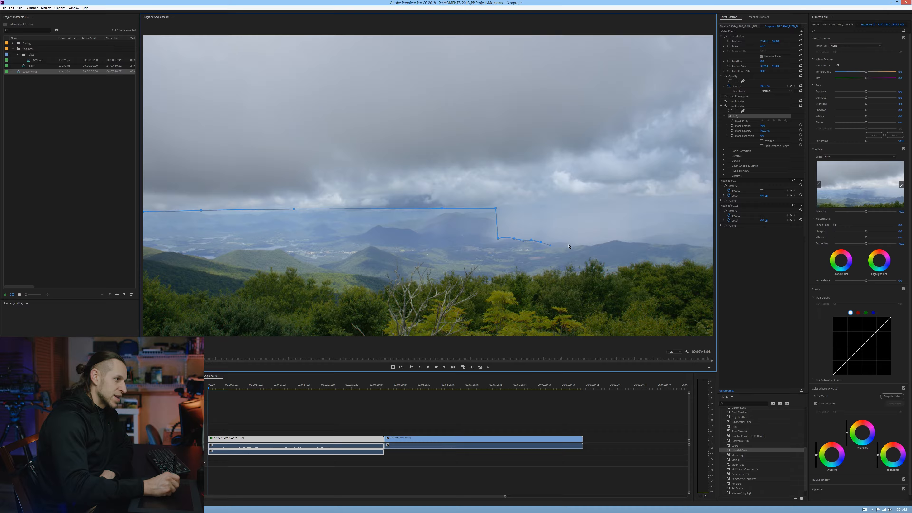
pyautogui.click(562, 242)
pyautogui.click(592, 245)
pyautogui.moveTo(612, 239); pyautogui.dragTo(660, 245)
pyautogui.click(699, 243)
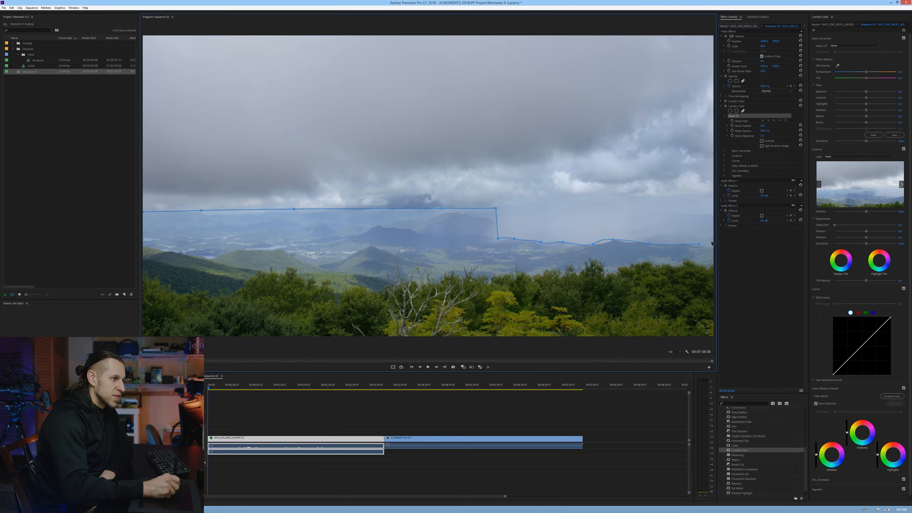
pyautogui.click(712, 244)
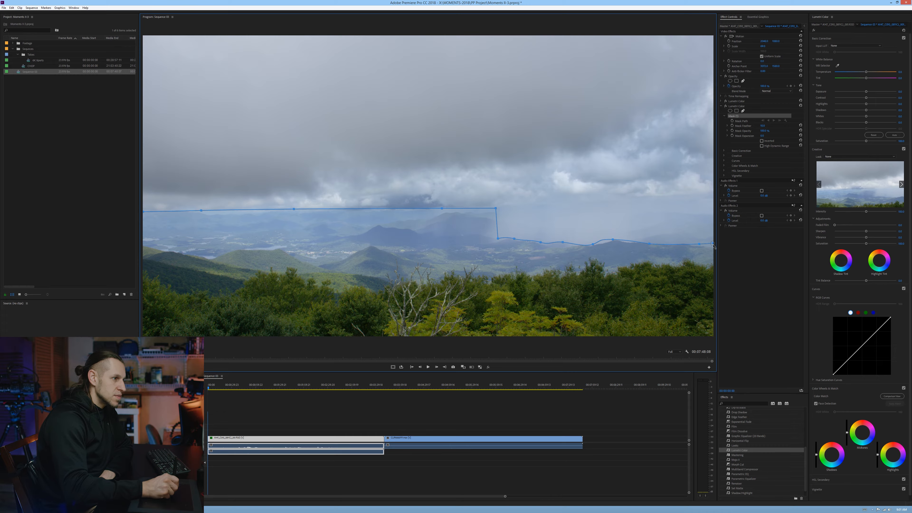
pyautogui.click(713, 265)
# Trace the mask path back along the treetops from the image's right edge over the tall tree right of centre.
pyautogui.click(684, 258)
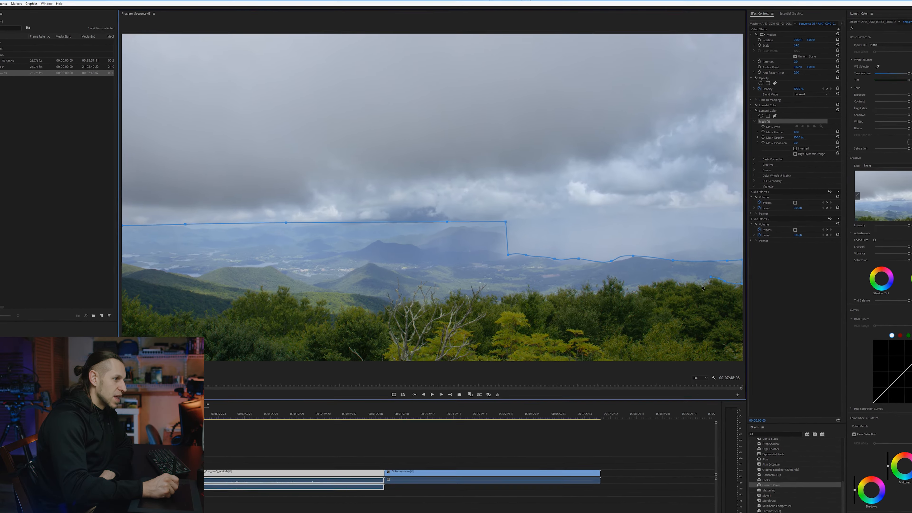
pyautogui.click(675, 266)
pyautogui.click(730, 310)
pyautogui.click(721, 312)
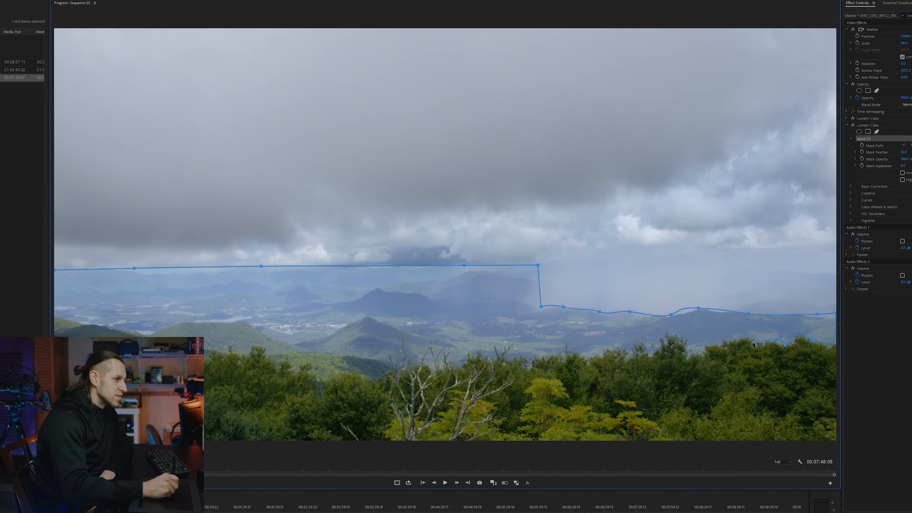
pyautogui.click(714, 313)
pyautogui.click(778, 366)
pyautogui.click(764, 370)
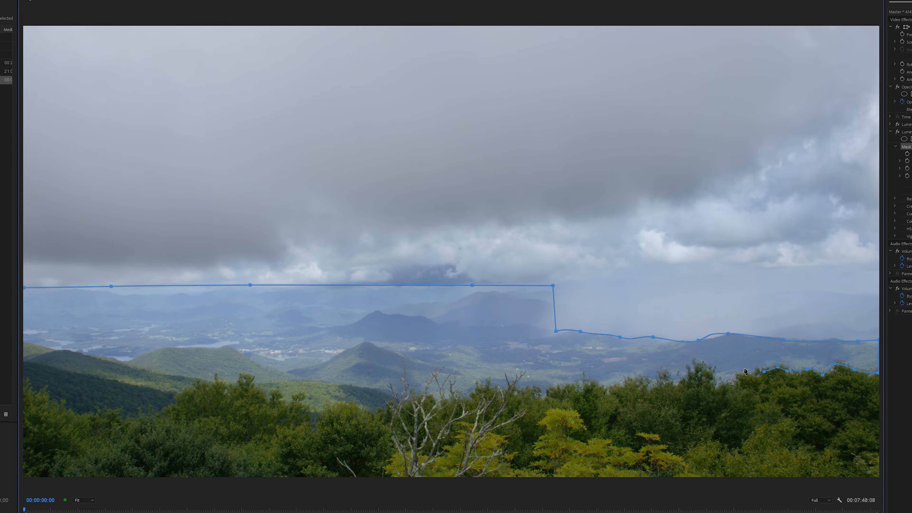
pyautogui.click(751, 371)
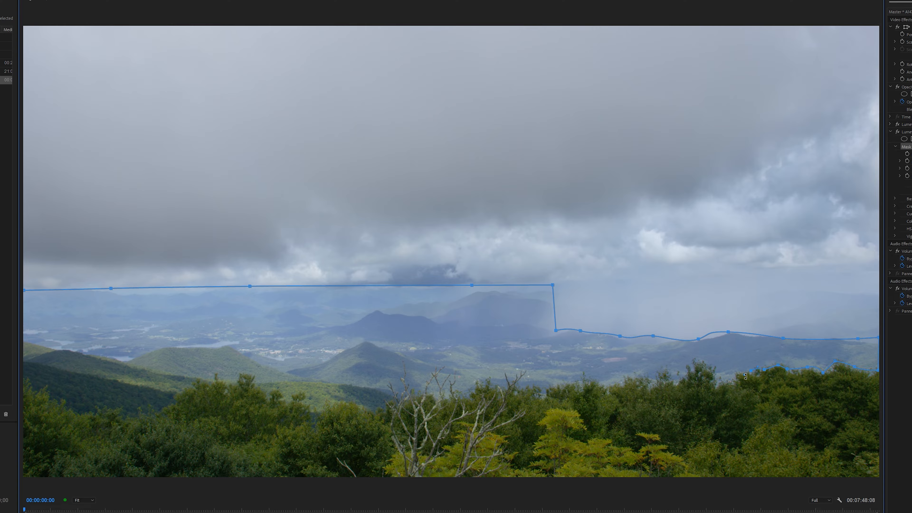
pyautogui.click(729, 381)
pyautogui.click(716, 384)
pyautogui.click(702, 363)
pyautogui.click(692, 362)
pyautogui.click(681, 376)
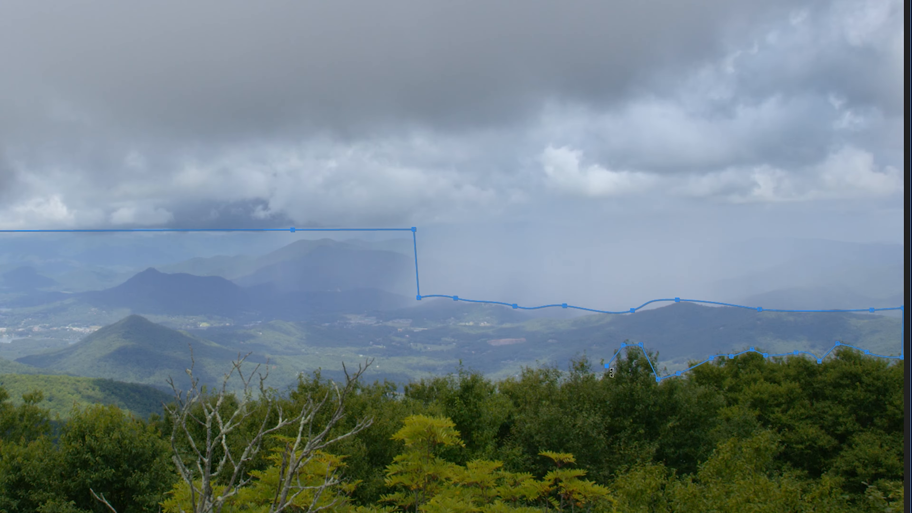
# Carry the mask path on along the central treetops towards the bare tree.
pyautogui.click(583, 361)
pyautogui.click(570, 367)
pyautogui.click(556, 380)
pyautogui.click(546, 365)
pyautogui.click(516, 379)
pyautogui.click(504, 381)
pyautogui.click(492, 380)
pyautogui.moveTo(465, 365); pyautogui.dragTo(376, 385)
pyautogui.click(432, 381)
pyautogui.click(351, 376)
pyautogui.click(320, 384)
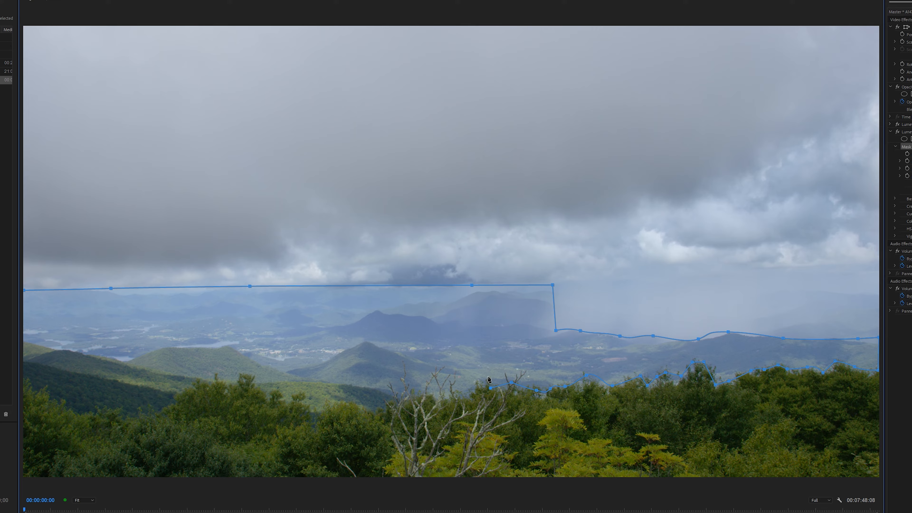
# Extend the mask path across the bare tree and into the deep gap between the trees left of it.
pyautogui.click(475, 383)
pyautogui.moveTo(470, 394); pyautogui.dragTo(372, 414)
pyautogui.click(455, 397)
pyautogui.click(353, 405)
pyautogui.click(325, 403)
pyautogui.click(313, 426)
# Trace the mask path up out of the gap and over the crowns of the trees on the image's left side.
pyautogui.click(304, 402)
pyautogui.click(293, 395)
pyautogui.click(285, 403)
pyautogui.click(277, 392)
pyautogui.click(267, 398)
pyautogui.click(254, 387)
pyautogui.click(251, 375)
pyautogui.click(234, 384)
pyautogui.click(215, 381)
pyautogui.click(198, 382)
pyautogui.click(197, 361)
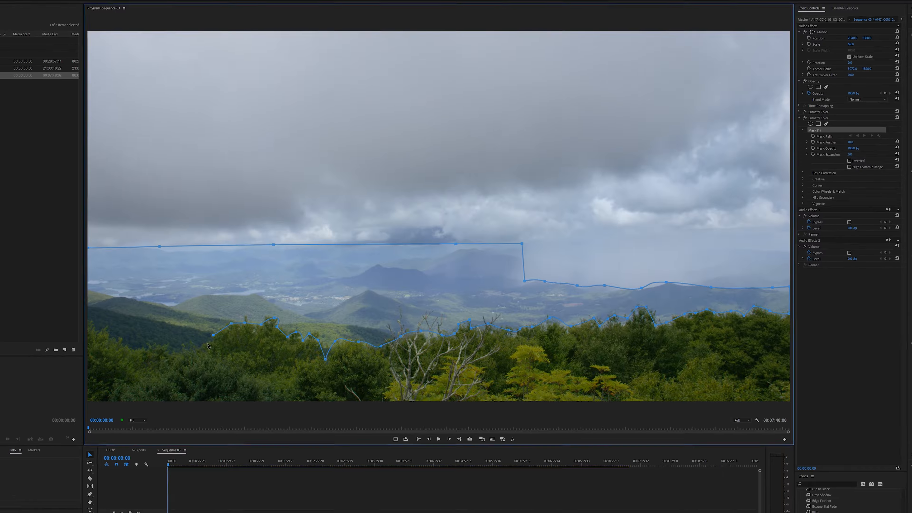
# Finish the mask path along the leftmost treetops to the image's left edge and close it at the first point.
pyautogui.click(190, 370)
pyautogui.moveTo(172, 377); pyautogui.dragTo(164, 378)
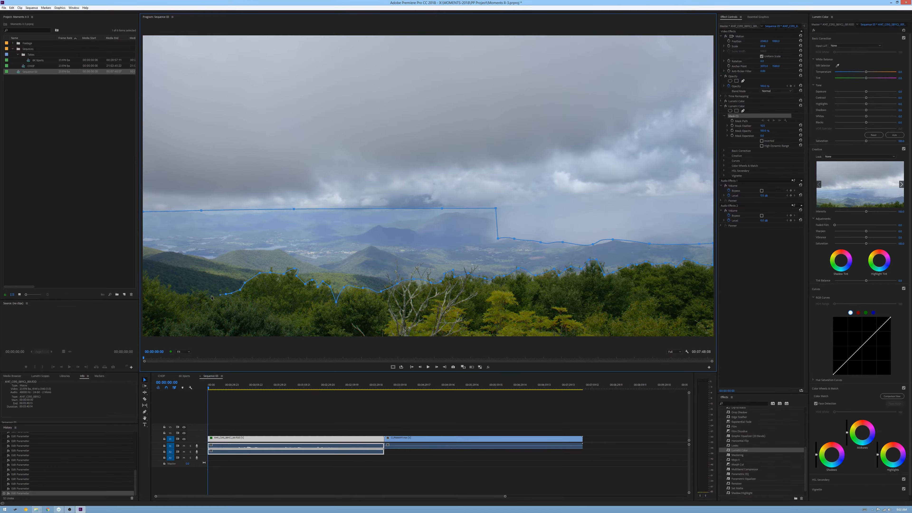
pyautogui.click(210, 296)
pyautogui.click(197, 292)
pyautogui.moveTo(184, 291); pyautogui.dragTo(159, 282)
pyautogui.click(143, 212)
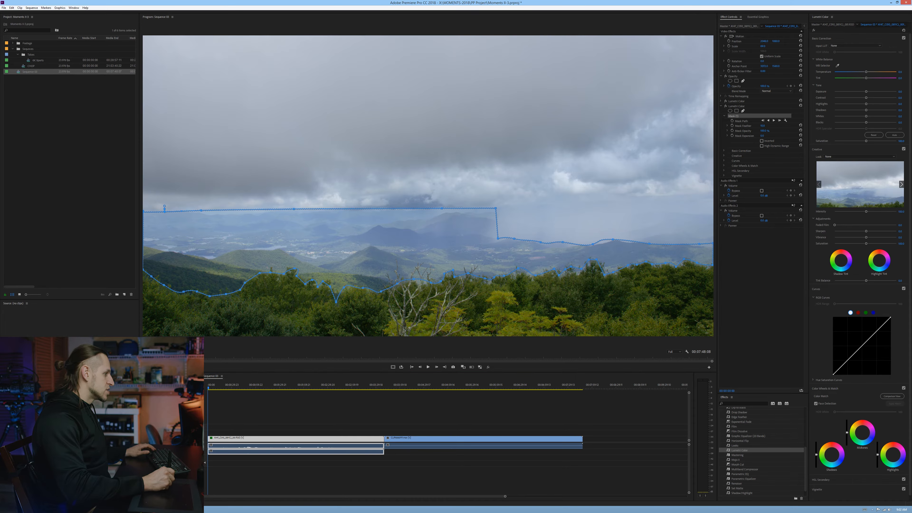
# Extend the mountain mask's left and right ends beyond the frame, then fit the image back in the monitor.
pyautogui.click(173, 363)
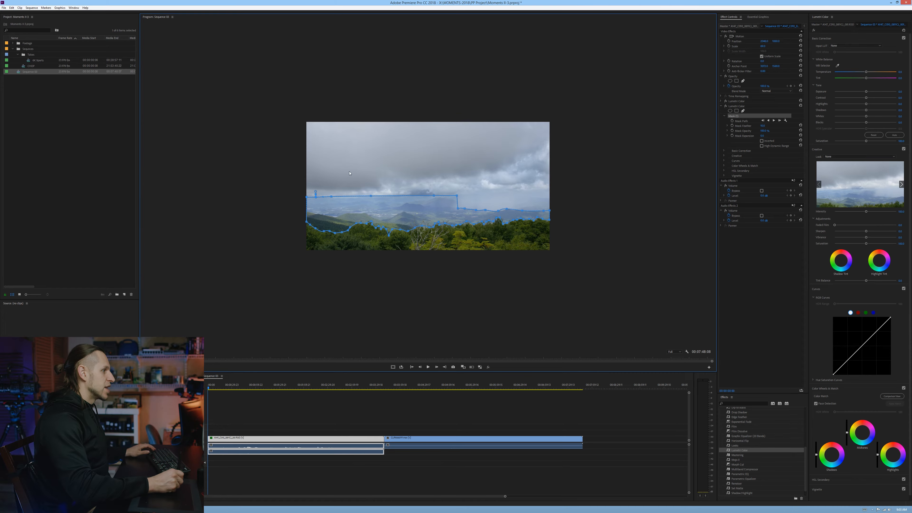
pyautogui.moveTo(307, 198); pyautogui.dragTo(284, 201)
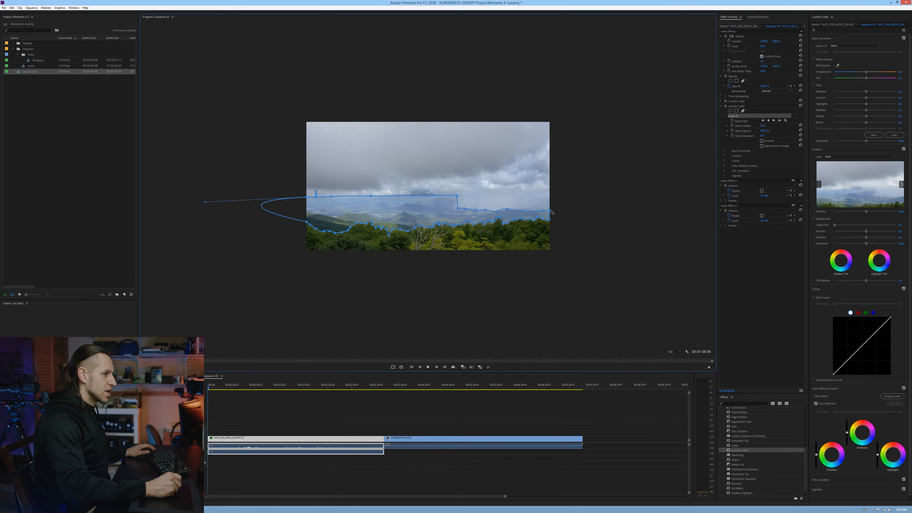
pyautogui.moveTo(550, 212); pyautogui.dragTo(573, 222)
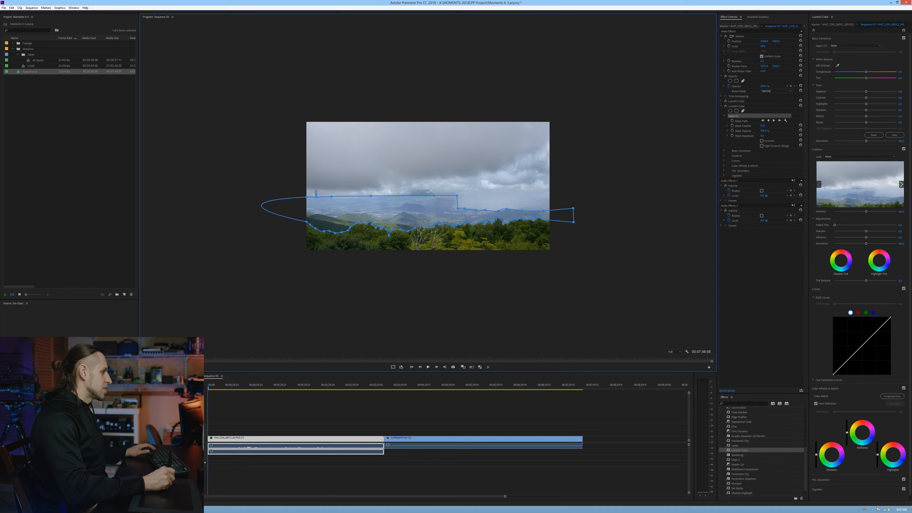
pyautogui.click(185, 352)
pyautogui.click(182, 357)
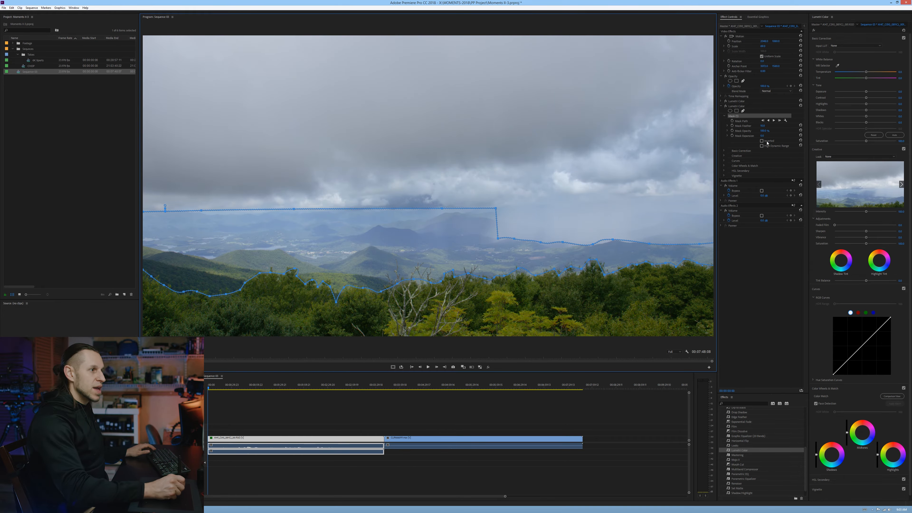
# Set the mountain mask's feather to 350 and deselect the mask.
pyautogui.click(762, 126)
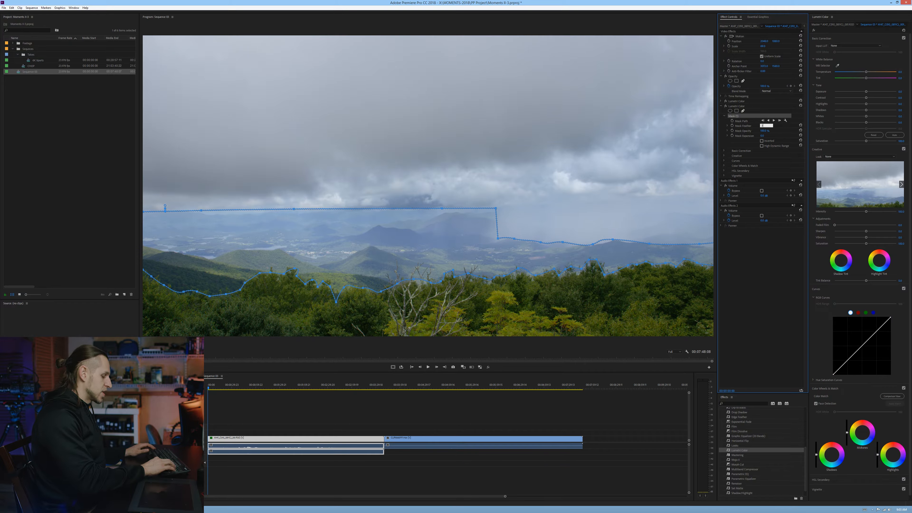
pyautogui.write('350')
pyautogui.press('Return')
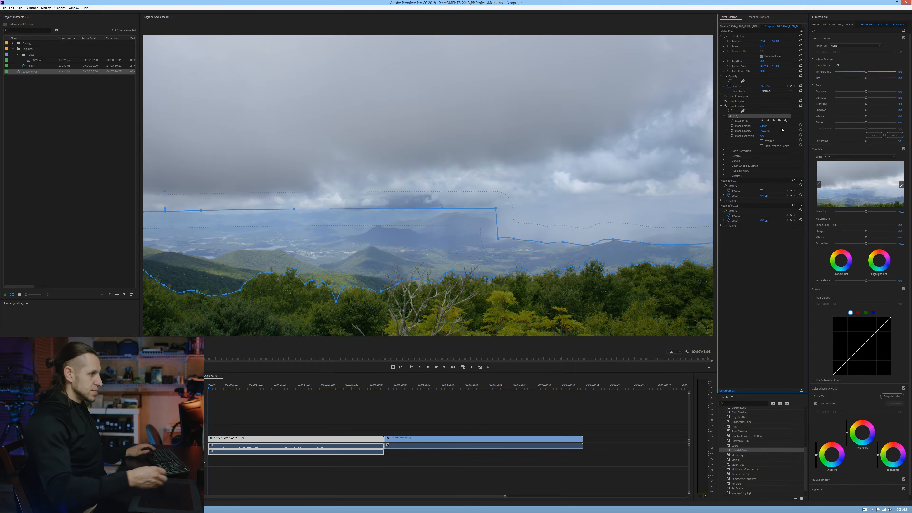
pyautogui.click(722, 130)
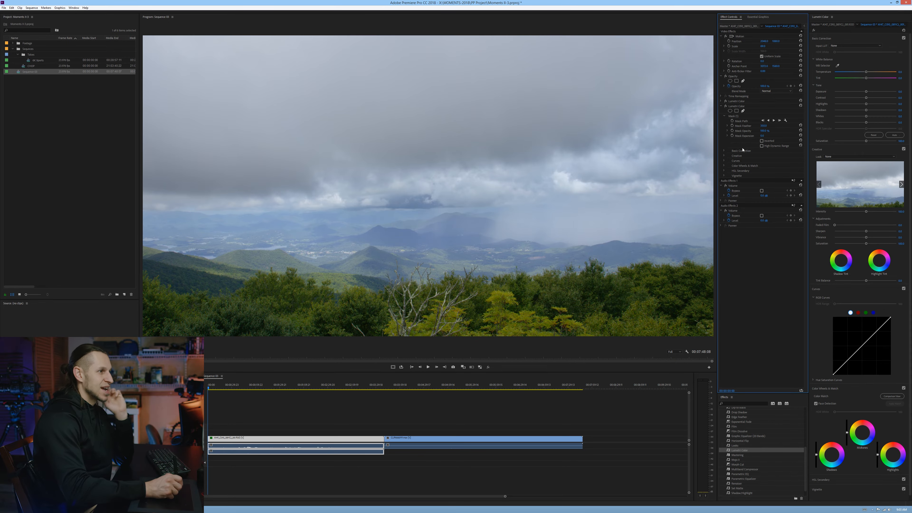
# Review the second Lumetri Color's Basic Correction and Creative settings, and compare them with the first effect's mask and Basic Correction values.
pyautogui.click(721, 106)
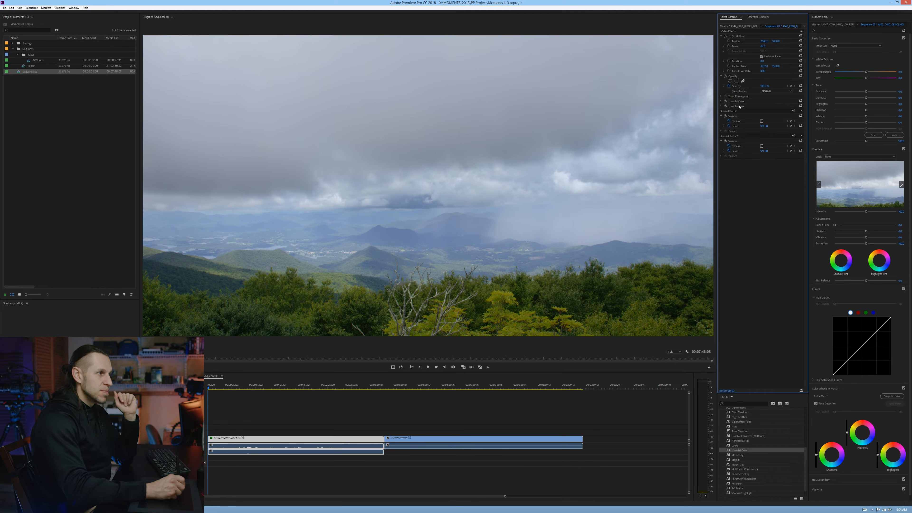
pyautogui.click(721, 106)
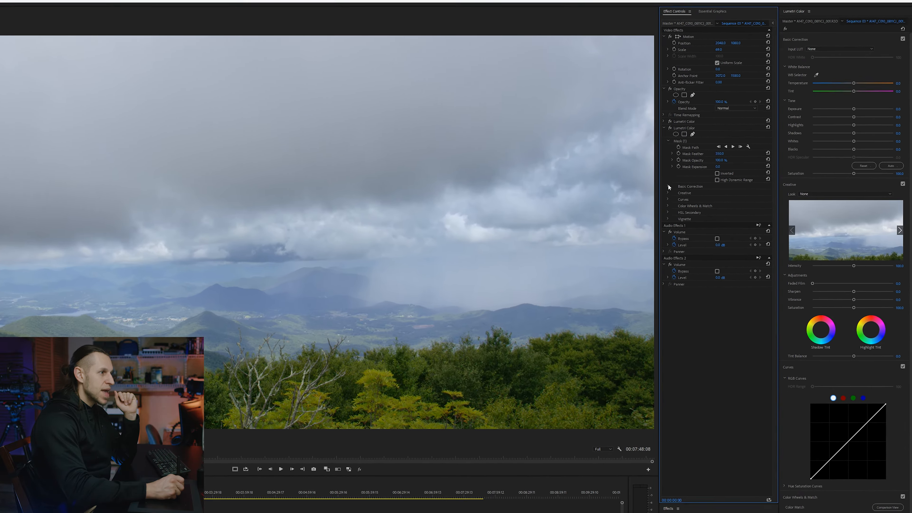
pyautogui.click(668, 186)
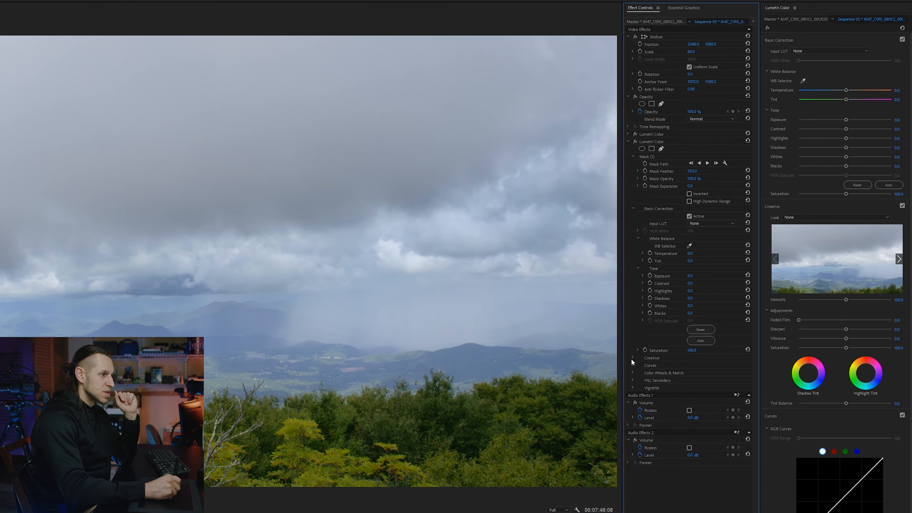
pyautogui.click(670, 315)
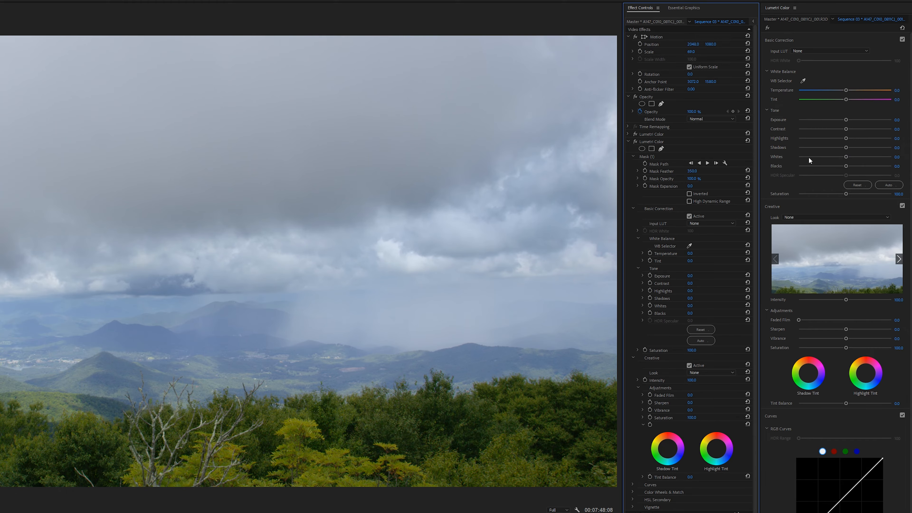
pyautogui.click(629, 141)
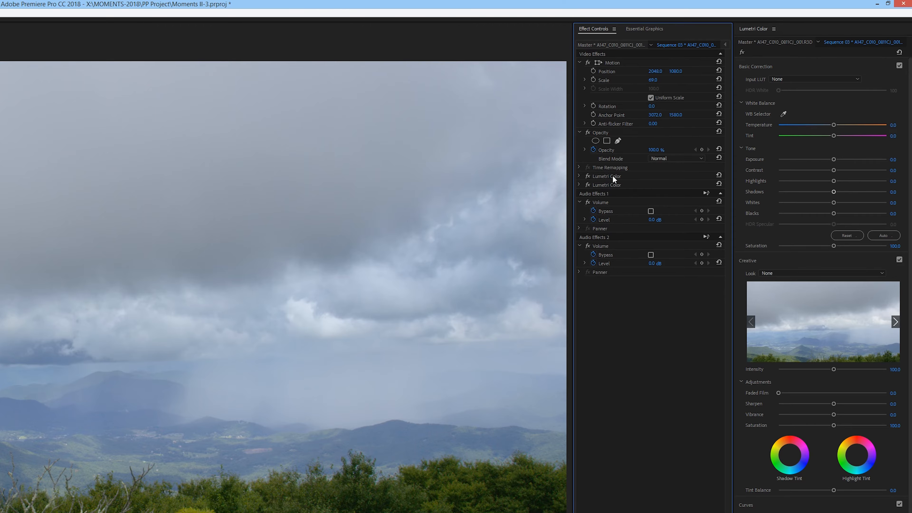
pyautogui.click(579, 175)
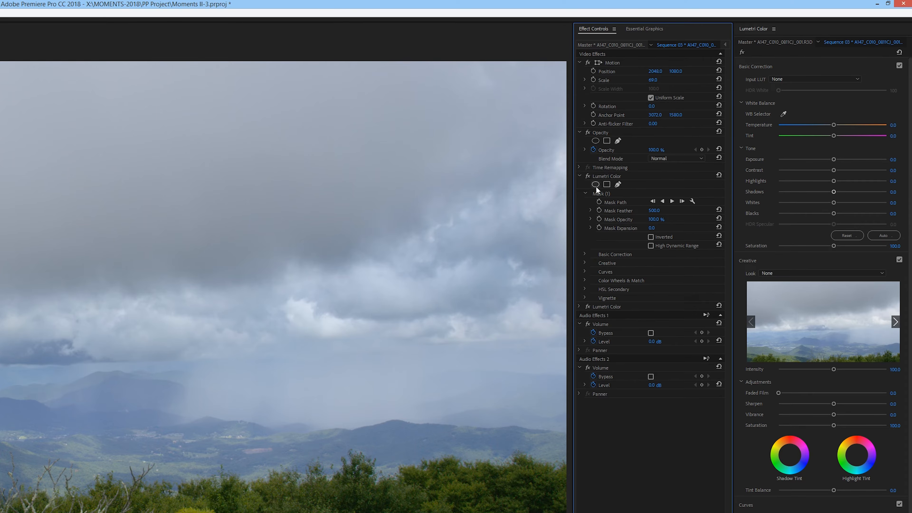
pyautogui.click(585, 253)
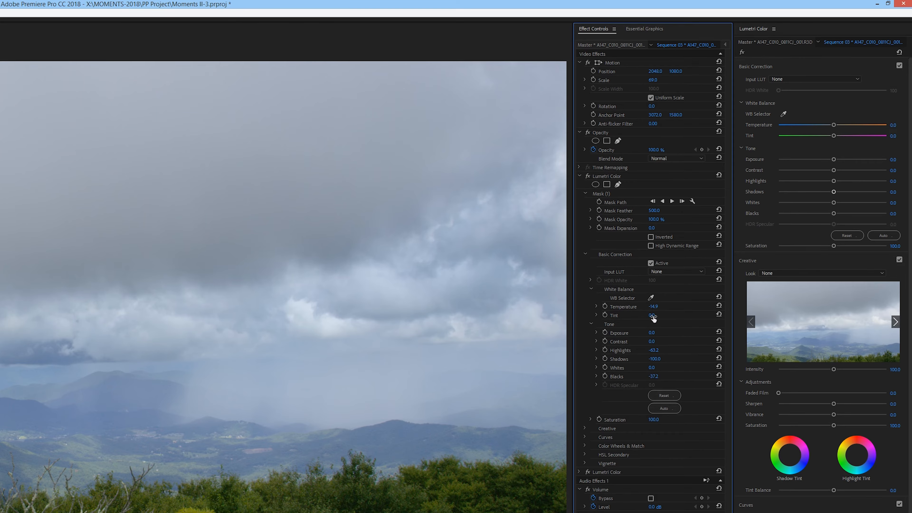
# Lower the Highlights to about -81 on the masked mountains and collapse the first Lumetri Color effect.
pyautogui.moveTo(833, 181); pyautogui.dragTo(789, 181)
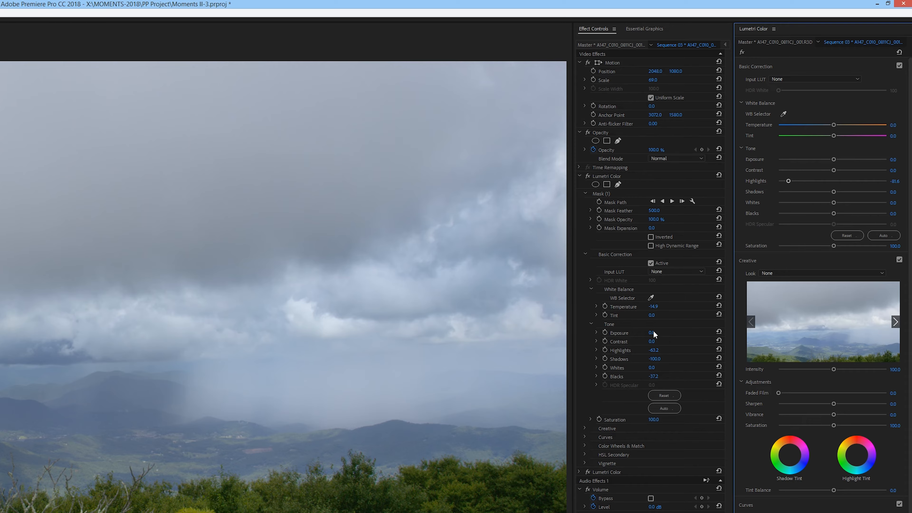
pyautogui.click(579, 176)
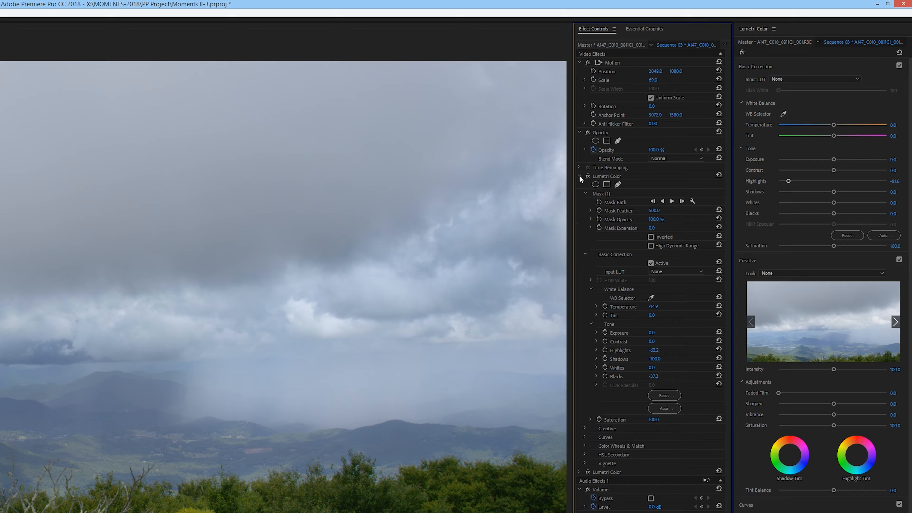
# Collapse the second Lumetri Color effect and set the mountains' Highlights and Shadows to about -55 and Contrast to about 80.
pyautogui.click(579, 185)
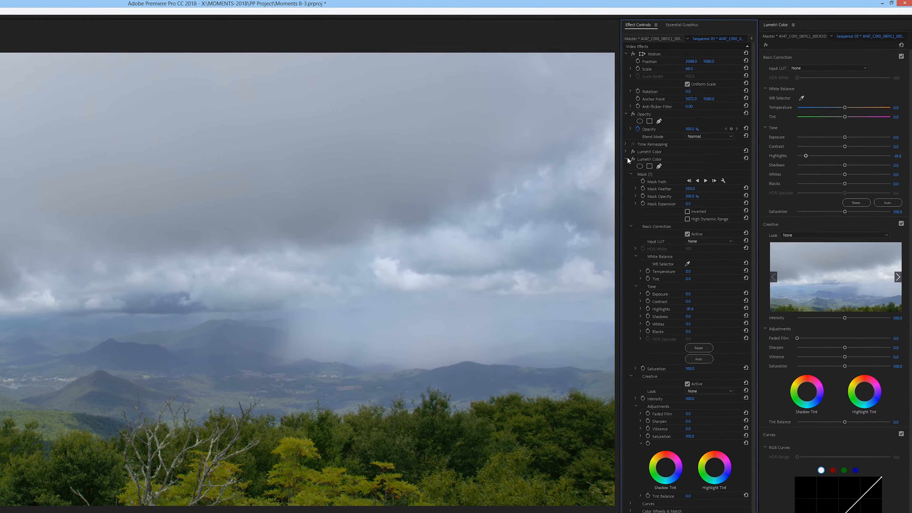
pyautogui.click(611, 167)
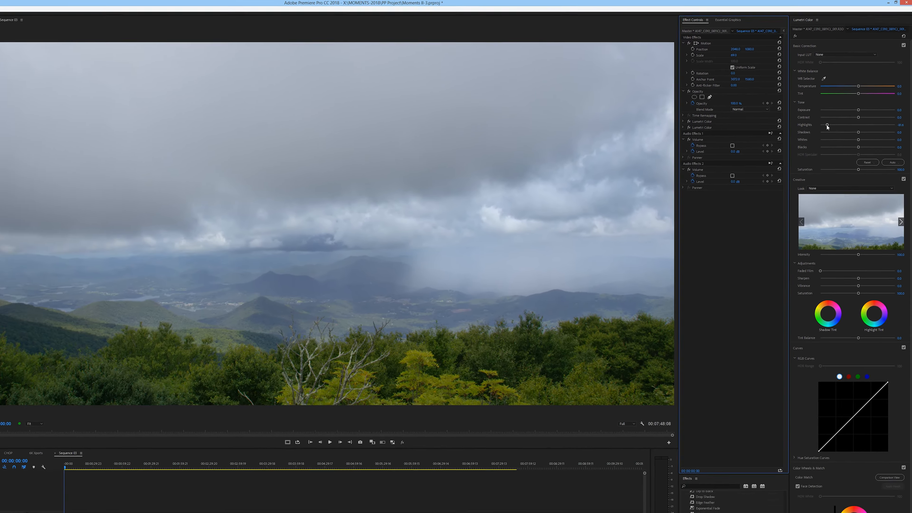
pyautogui.moveTo(822, 133); pyautogui.dragTo(840, 119)
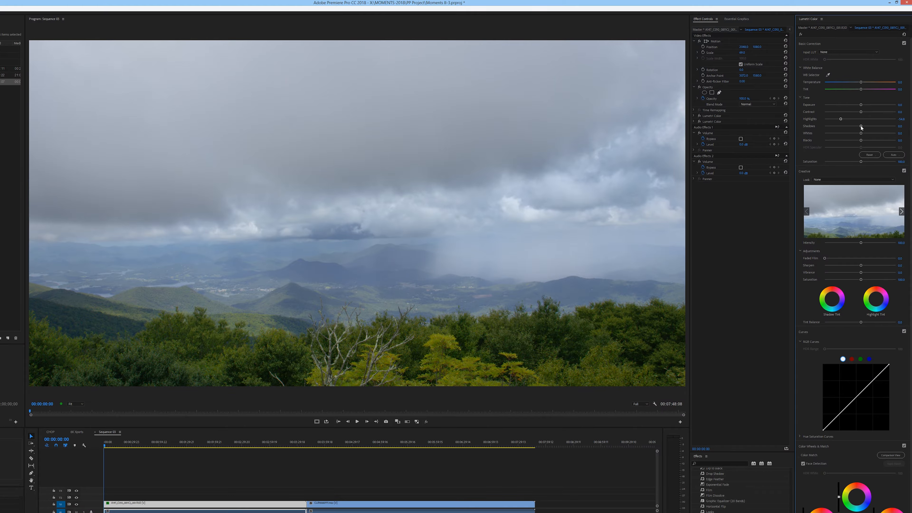
pyautogui.moveTo(853, 127); pyautogui.dragTo(887, 114)
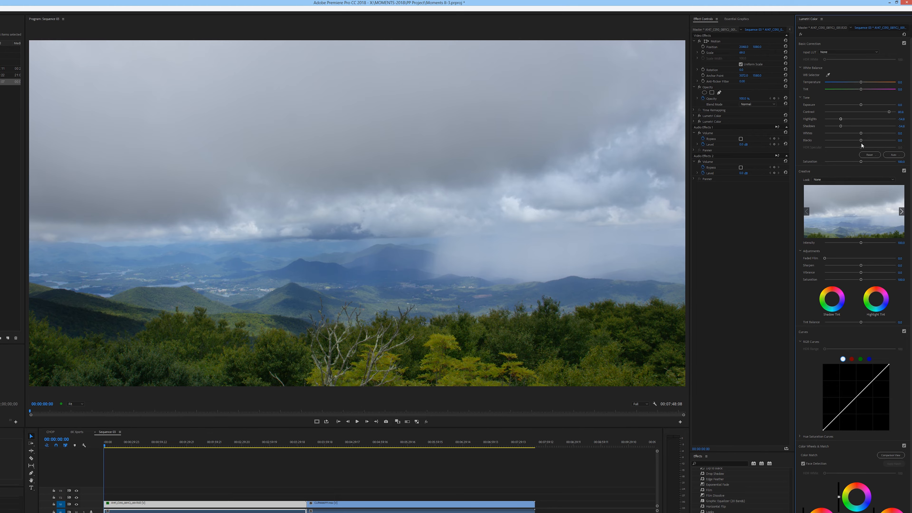
# Lower the mountains' Blacks to about -90 and Exposure slightly, and raise Saturation to about 126.
pyautogui.moveTo(860, 141); pyautogui.dragTo(828, 142)
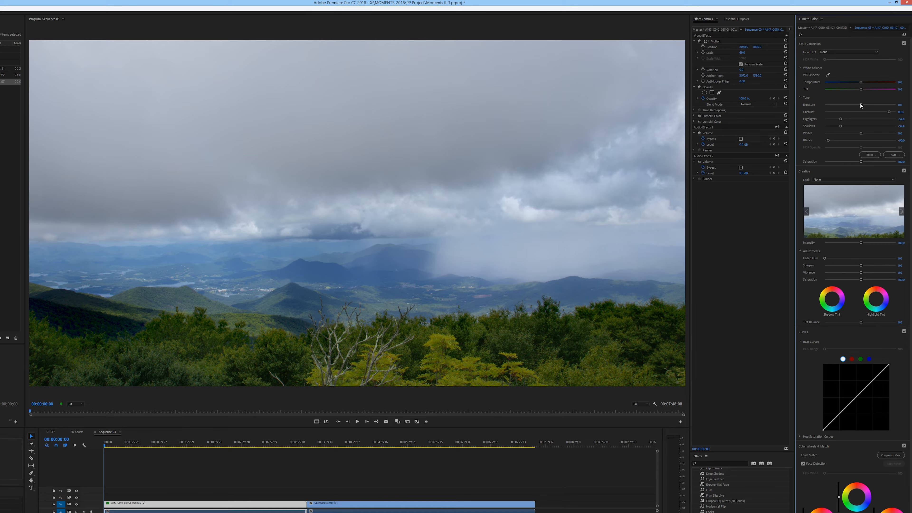
pyautogui.moveTo(861, 106); pyautogui.dragTo(860, 107)
pyautogui.moveTo(861, 162); pyautogui.dragTo(871, 161)
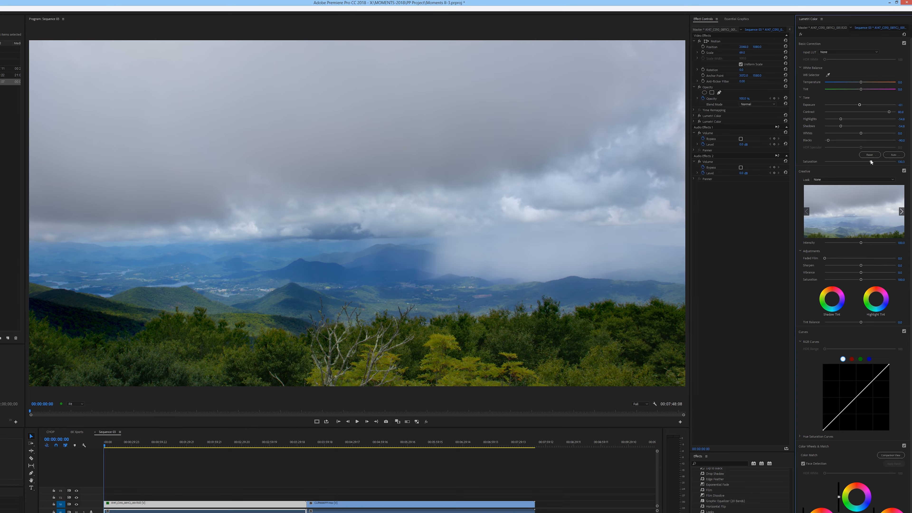
pyautogui.moveTo(870, 162); pyautogui.dragTo(870, 162)
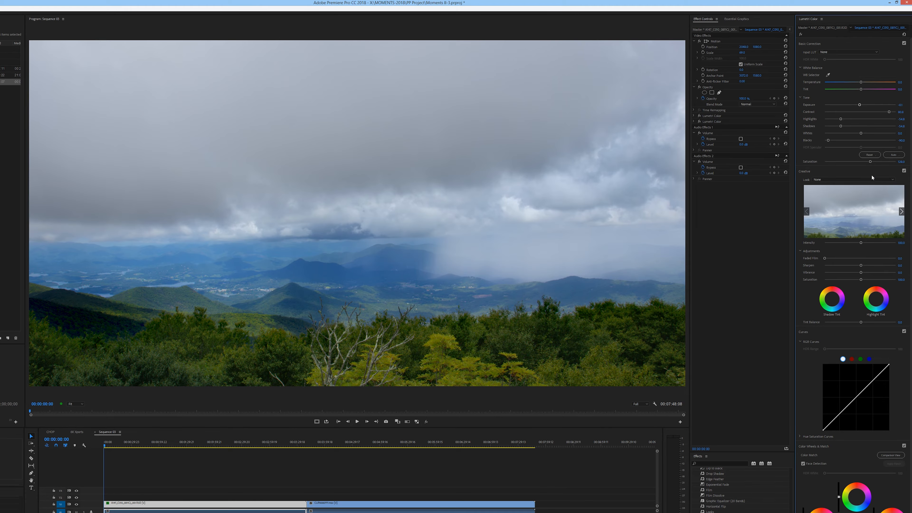
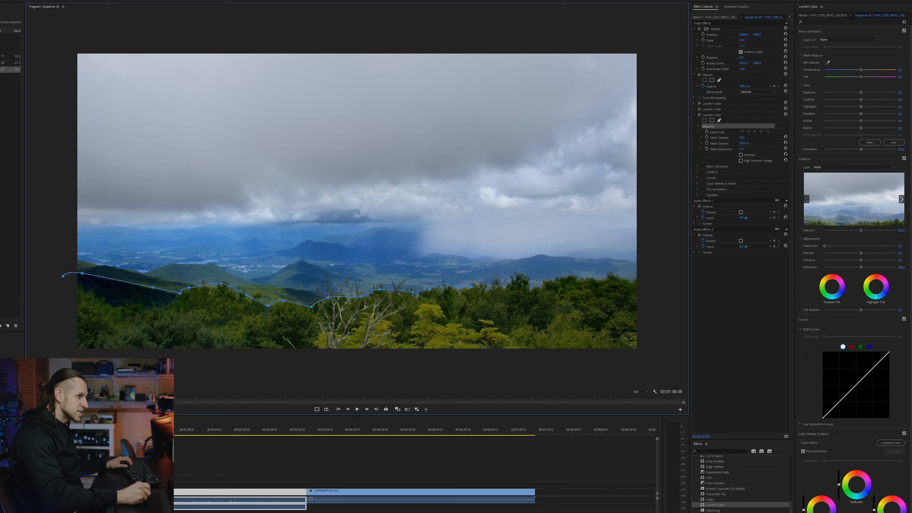
pyautogui.click(497, 283)
pyautogui.press('ctrl')
pyautogui.hotkey('ctrl', 'z')
pyautogui.hotkey('ctrl', 'z')
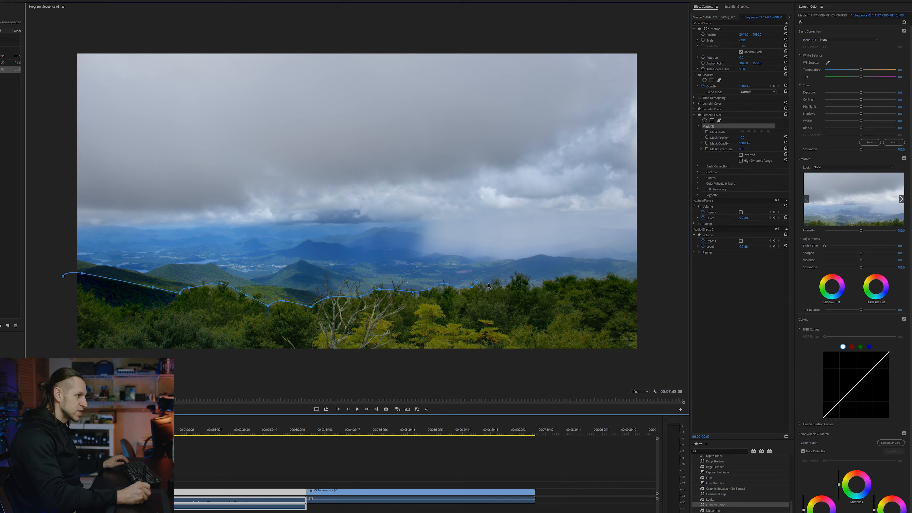
# Continue the third Lumetri Color's mask path along the foreground treetops until it extends beyond the frame's right edge.
pyautogui.click(487, 288)
pyautogui.click(495, 280)
pyautogui.click(505, 286)
pyautogui.click(512, 278)
pyautogui.click(518, 273)
pyautogui.moveTo(543, 285); pyautogui.dragTo(548, 282)
pyautogui.click(576, 277)
pyautogui.click(592, 279)
pyautogui.click(606, 281)
pyautogui.click(641, 279)
pyautogui.click(675, 282)
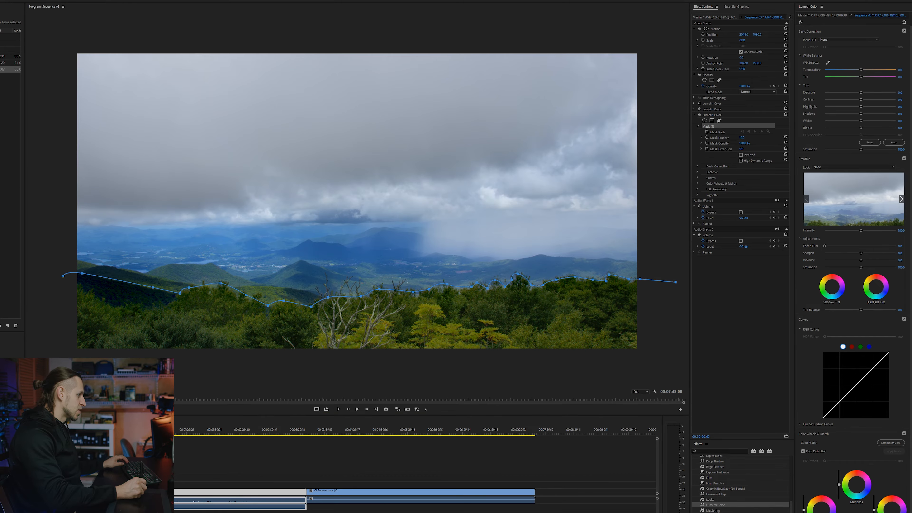
# Close the foreground mask with points outside the frame around the bottom and left, then fit the image back in the monitor.
pyautogui.click(68, 386)
pyautogui.click(538, 293)
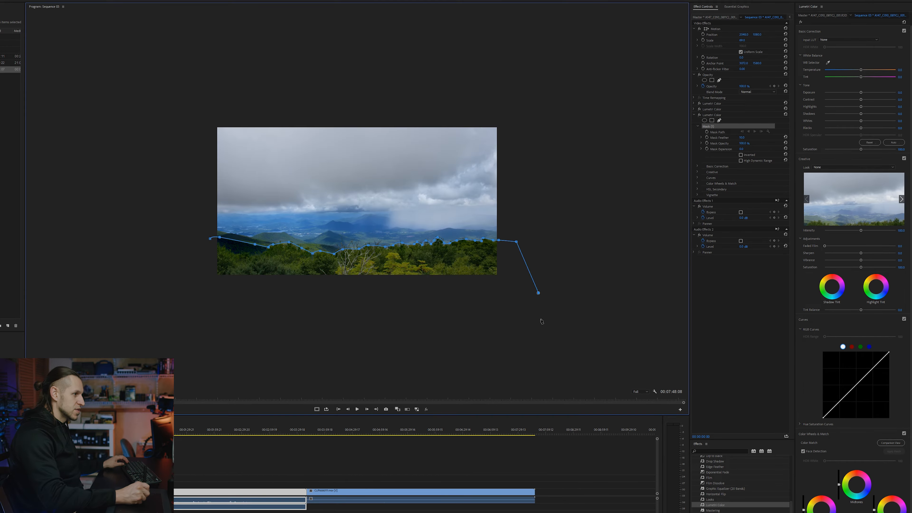
pyautogui.click(439, 321)
pyautogui.click(206, 302)
pyautogui.click(158, 260)
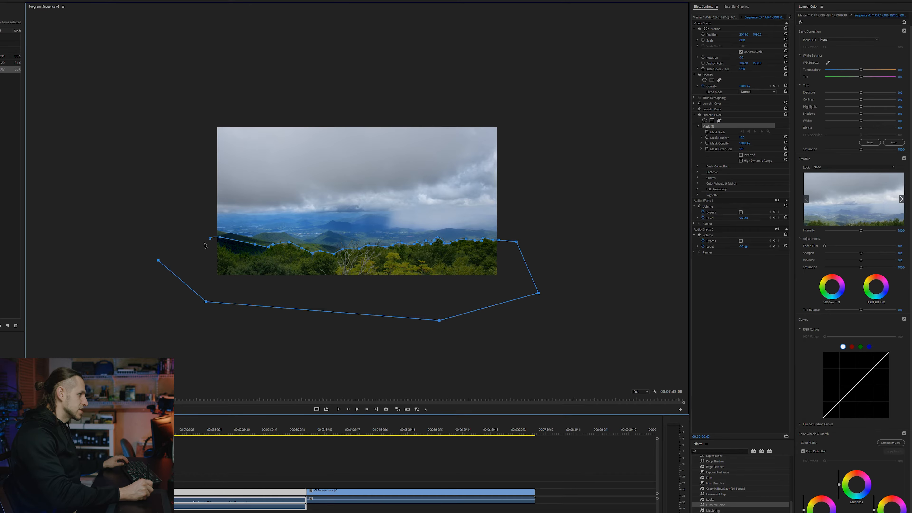
pyautogui.click(198, 240)
pyautogui.click(210, 238)
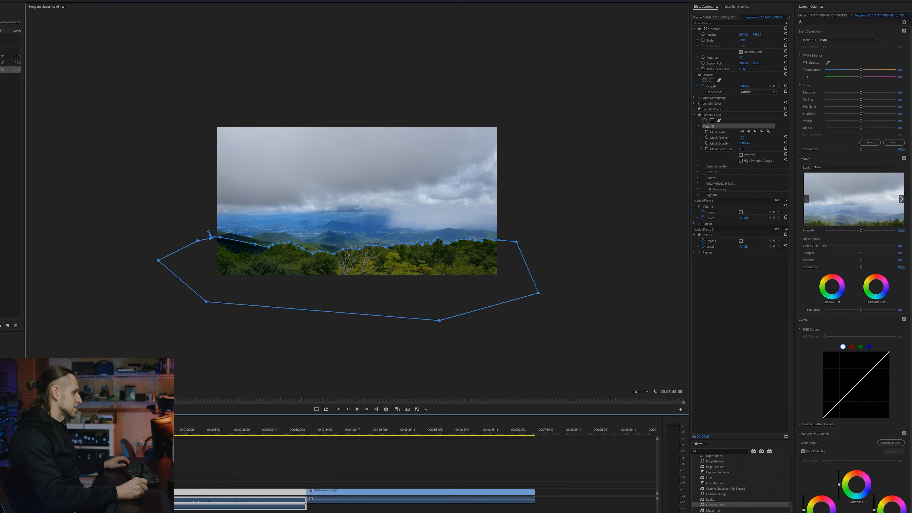
pyautogui.click(75, 391)
pyautogui.click(73, 398)
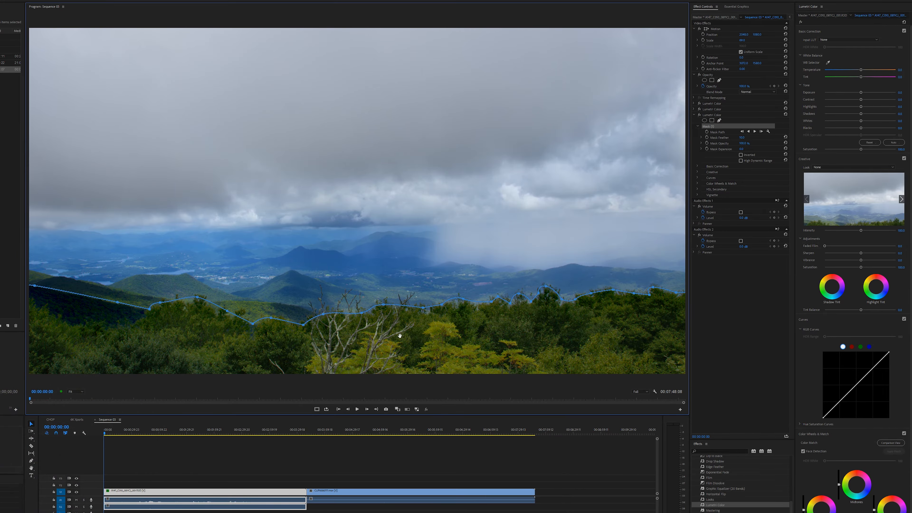
# Set the foreground mask's feather to 300, deselect the mask and collapse the third Lumetri Color effect.
pyautogui.click(742, 138)
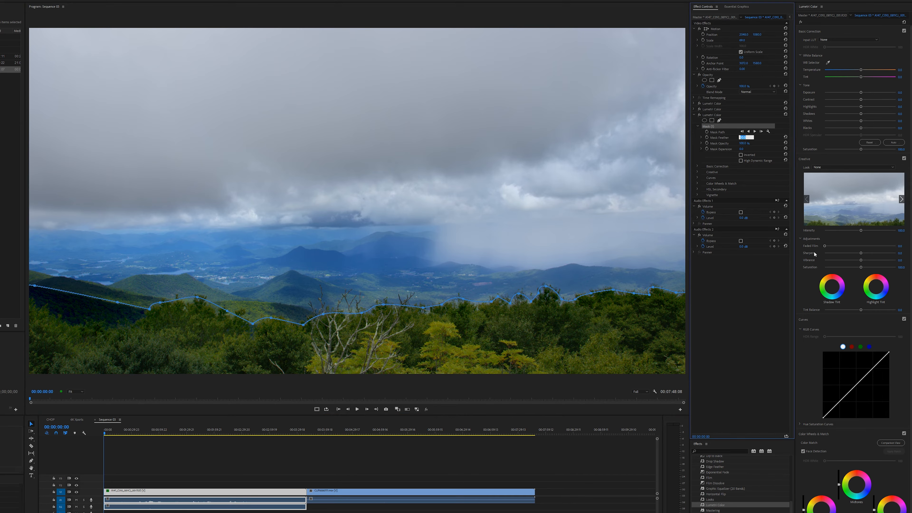
pyautogui.write('300')
pyautogui.press('Return')
pyautogui.click(745, 281)
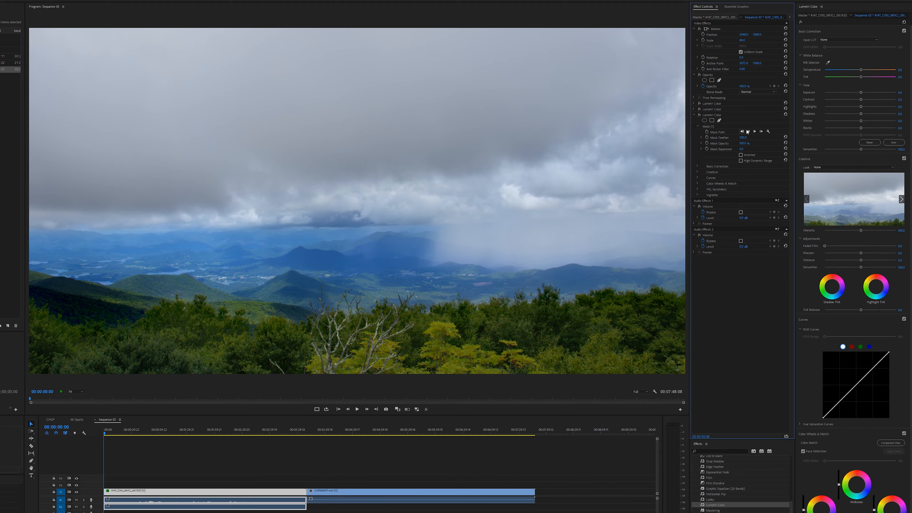
pyautogui.click(693, 115)
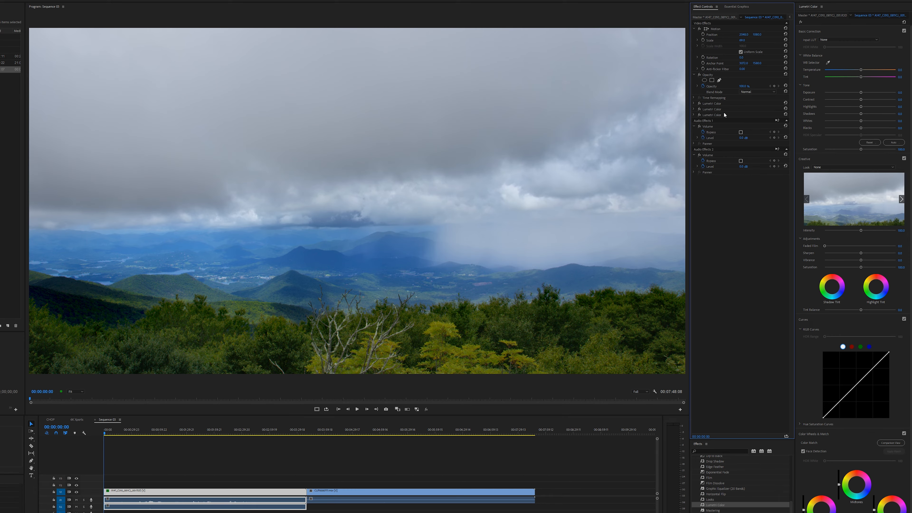
# Raise the foreground trees' Shadows to about 40, Exposure to about 1.1 and Whites to about 21, keeping Blacks at 0.
pyautogui.click(861, 114)
pyautogui.moveTo(868, 114); pyautogui.dragTo(868, 93)
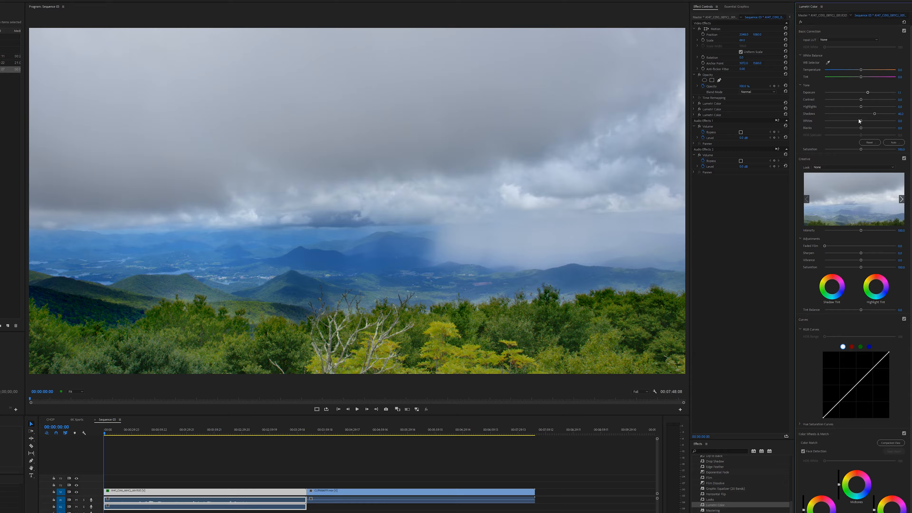
pyautogui.moveTo(861, 120); pyautogui.dragTo(869, 121)
pyautogui.moveTo(861, 129); pyautogui.dragTo(865, 126)
pyautogui.click(902, 128)
pyautogui.write('0')
pyautogui.press('Return')
# Raise the foreground's Saturation to about 137, Contrast to about 25 and Exposure to about 1.5, and save the project.
pyautogui.moveTo(869, 148); pyautogui.dragTo(874, 148)
pyautogui.moveTo(861, 101); pyautogui.dragTo(870, 100)
pyautogui.moveTo(868, 93); pyautogui.dragTo(871, 92)
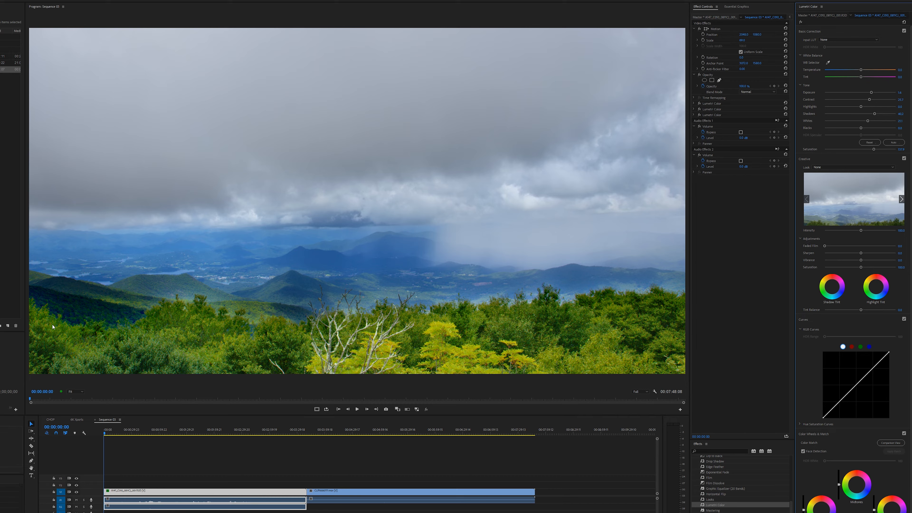
pyautogui.hotkey('ctrl', 's')
# Increase the foreground mask's feather to 350 and then to 400.
pyautogui.click(694, 114)
pyautogui.click(746, 137)
pyautogui.write('350')
pyautogui.press('Return')
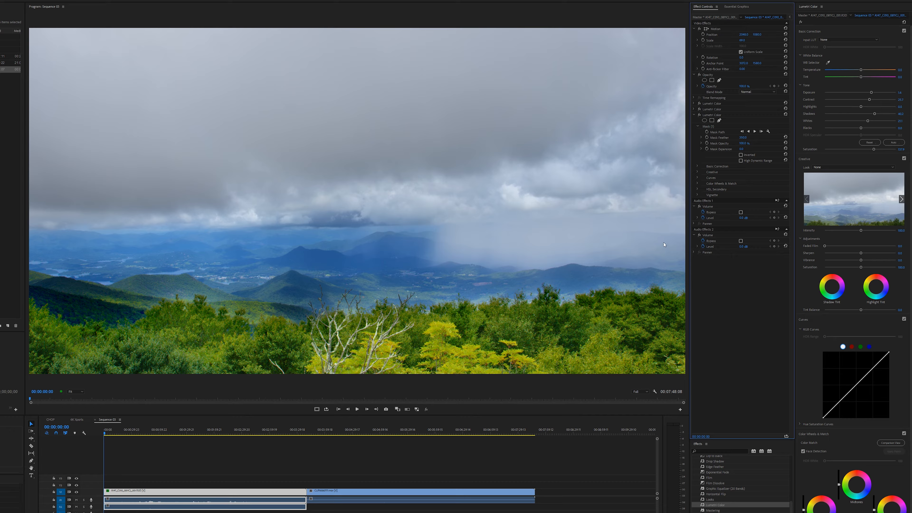
pyautogui.click(748, 140)
pyautogui.write('400')
# Adjust the foreground mask's points along the left treetops slightly, then deselect the mask and collapse its effect.
pyautogui.click(708, 126)
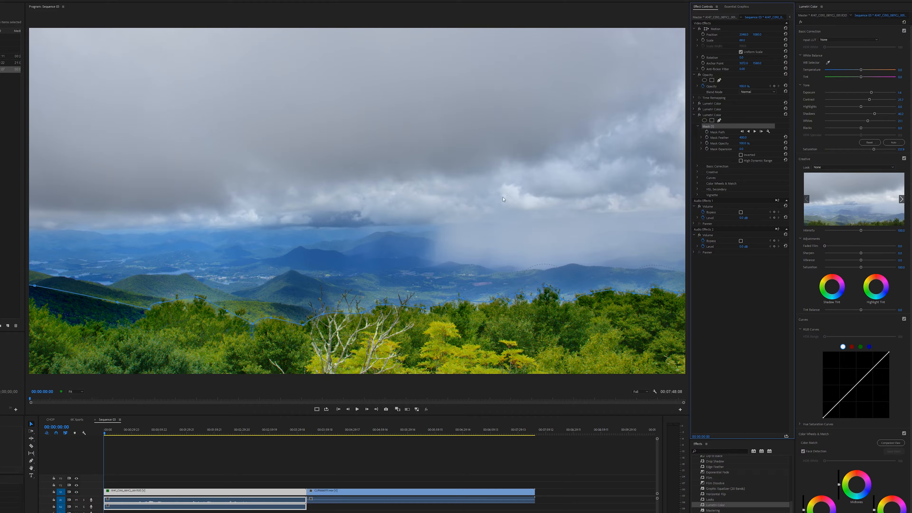
pyautogui.moveTo(197, 298); pyautogui.dragTo(198, 306)
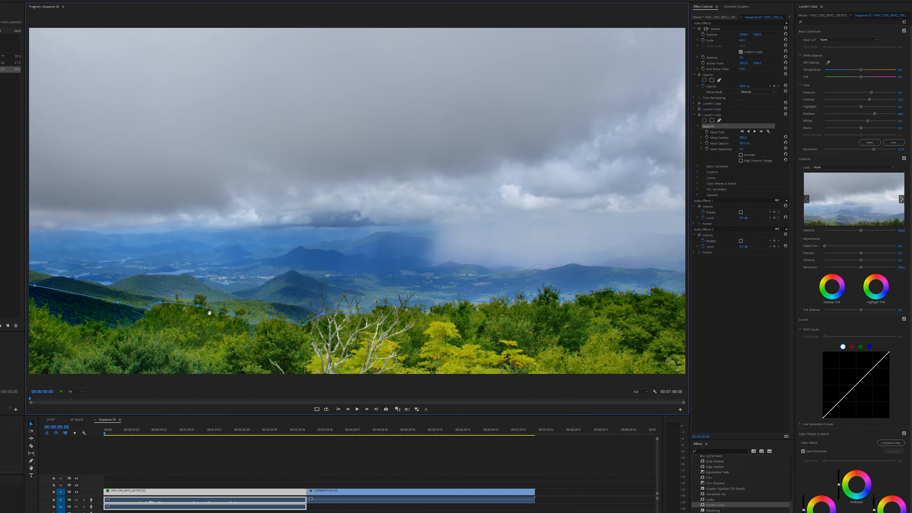
pyautogui.moveTo(150, 310); pyautogui.dragTo(202, 309)
pyautogui.click(729, 306)
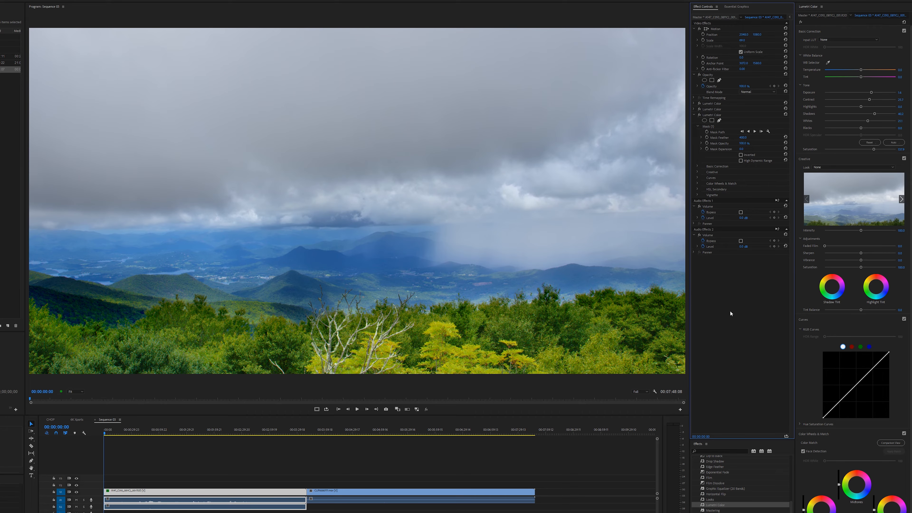
pyautogui.click(694, 115)
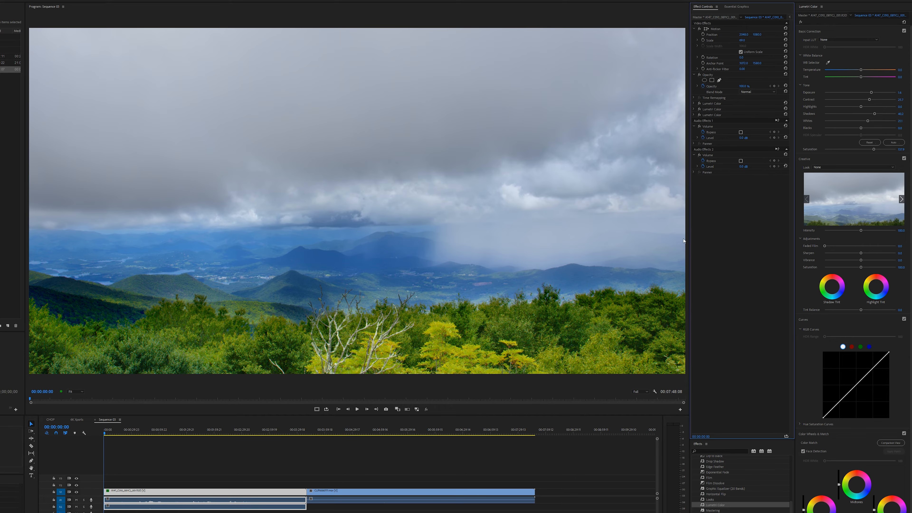
# Test warmer and cooler Temperatures on the foreground, settle on a slight warmth of about 7, and collapse the effect.
pyautogui.click(693, 115)
pyautogui.click(860, 70)
pyautogui.moveTo(870, 67); pyautogui.dragTo(869, 67)
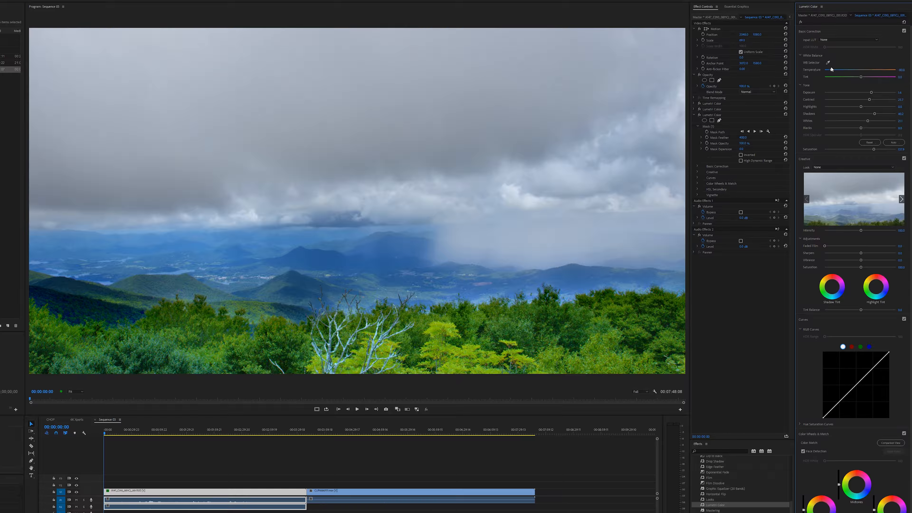
pyautogui.moveTo(847, 69); pyautogui.dragTo(863, 70)
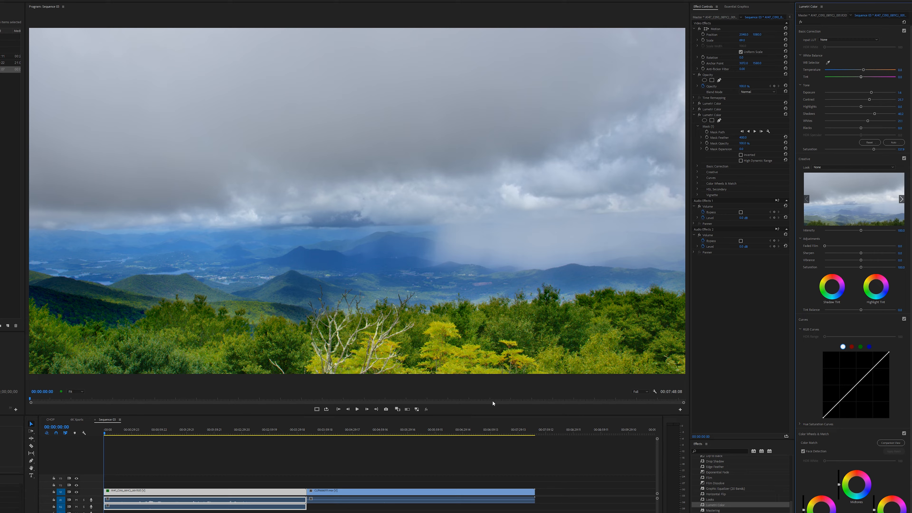
pyautogui.click(735, 267)
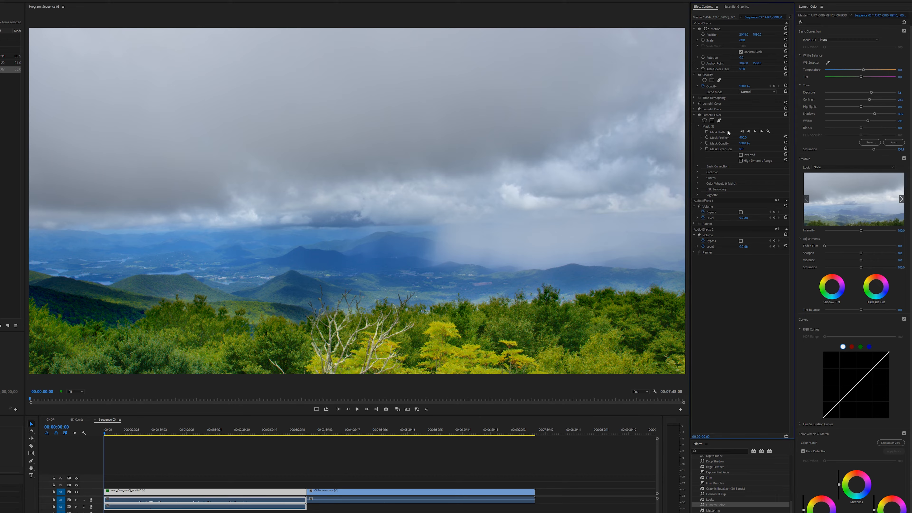
pyautogui.click(693, 115)
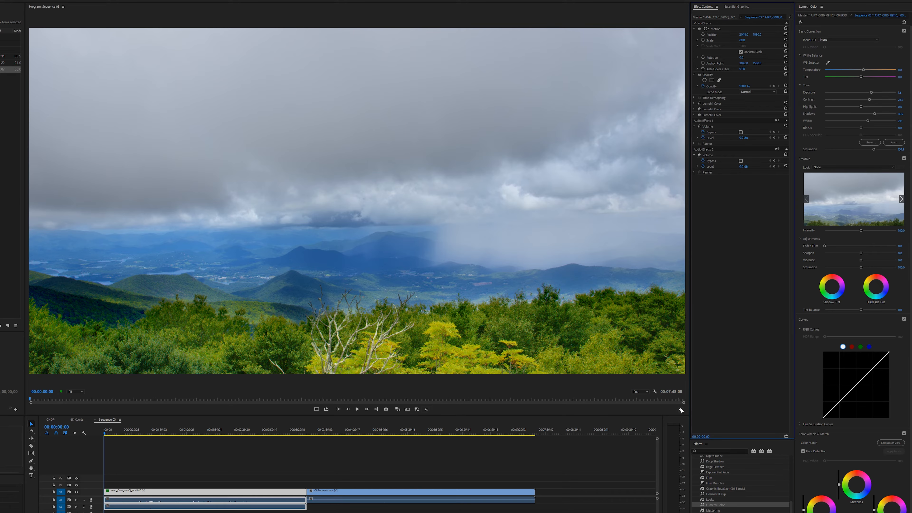
# Locate Global FX Mute among the monitor's available controls, and toggle it to compare the graded clip with the original.
pyautogui.click(680, 410)
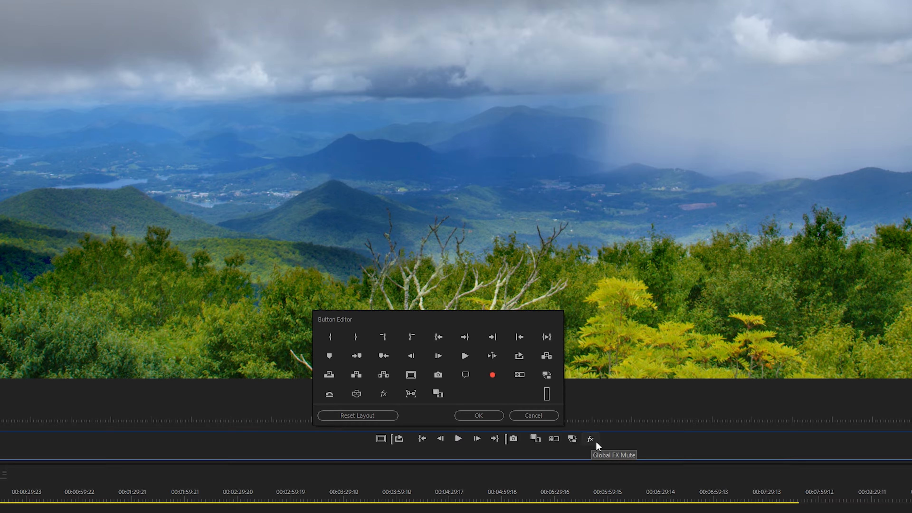
pyautogui.click(533, 415)
pyautogui.click(526, 429)
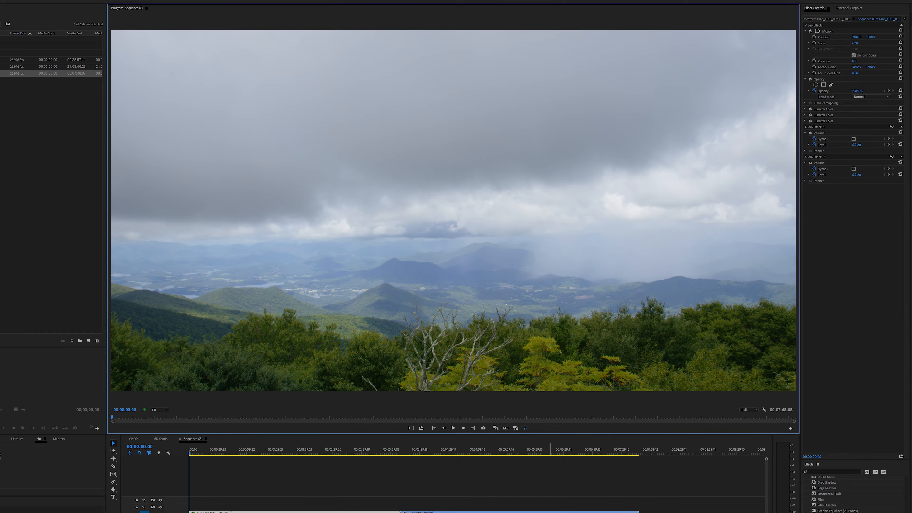
pyautogui.click(526, 428)
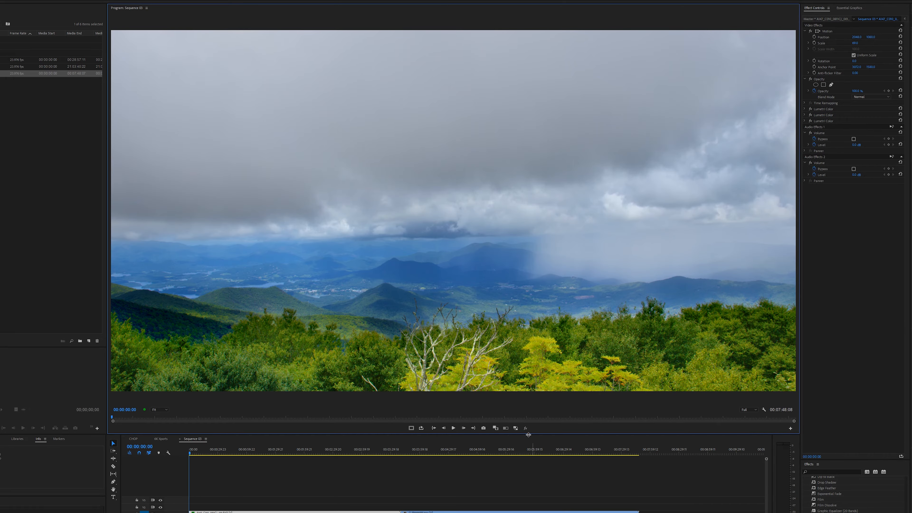
pyautogui.click(525, 429)
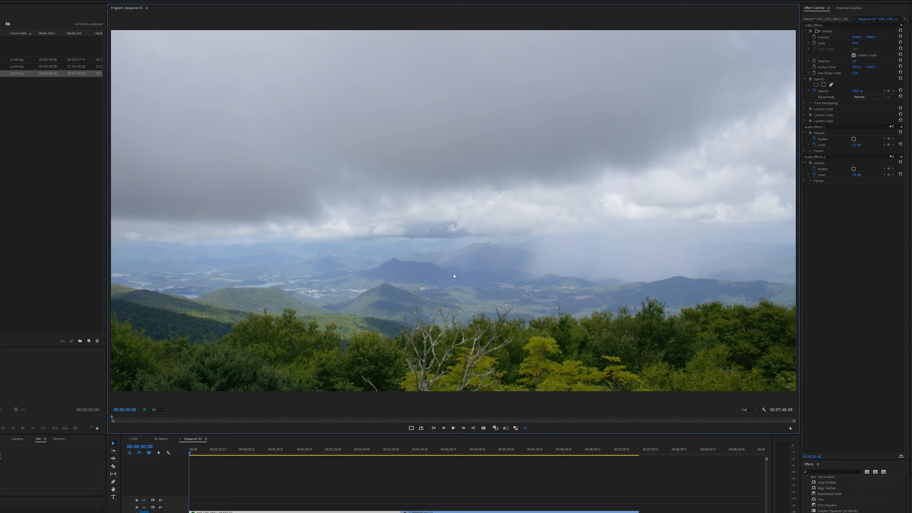
pyautogui.click(525, 427)
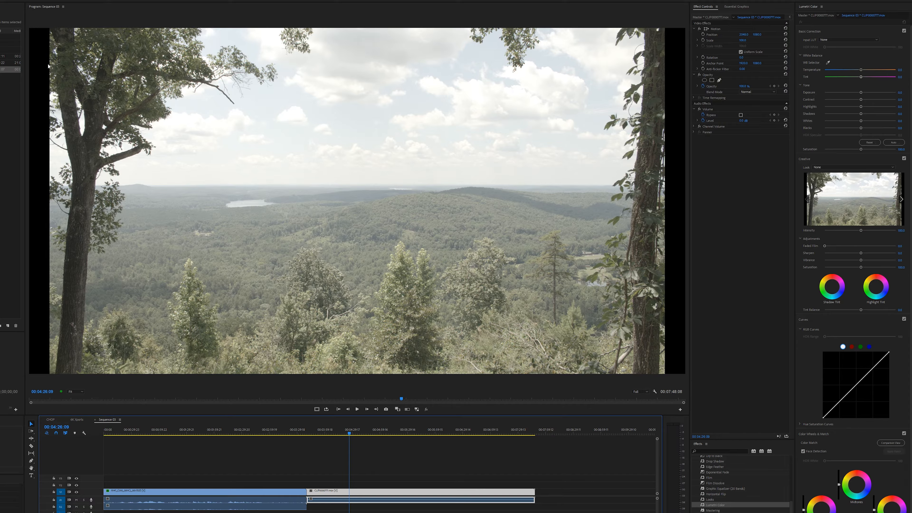
# Set the second clip's Scale to 110 so it fills the frame, then deselect the clip.
pyautogui.click(383, 462)
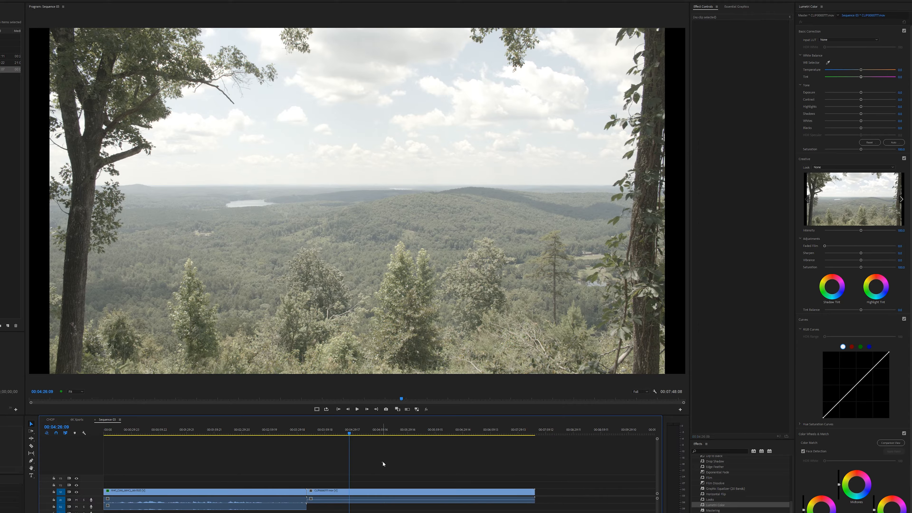
pyautogui.click(374, 492)
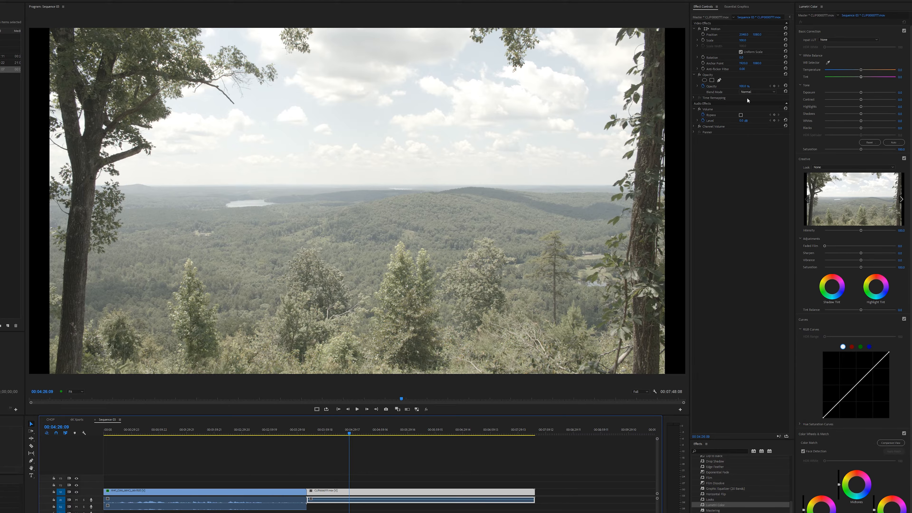
pyautogui.click(744, 40)
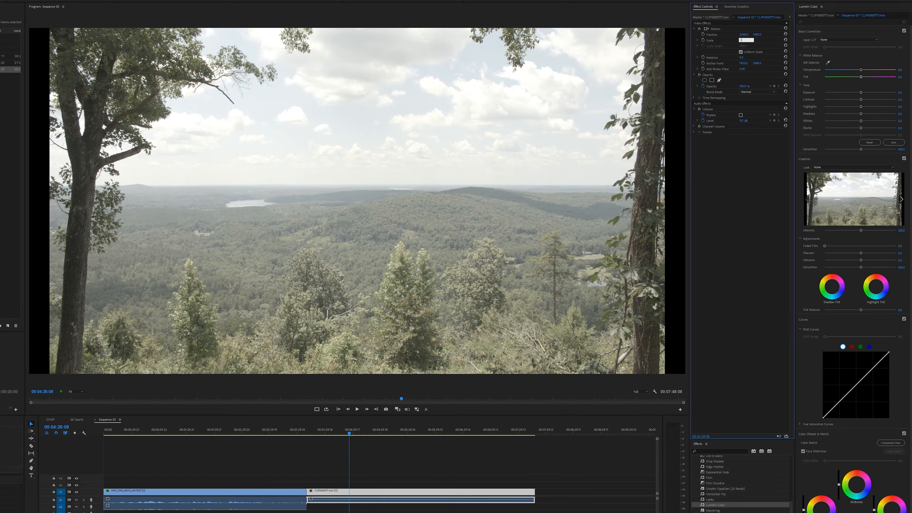
pyautogui.write('110')
pyautogui.press('Return')
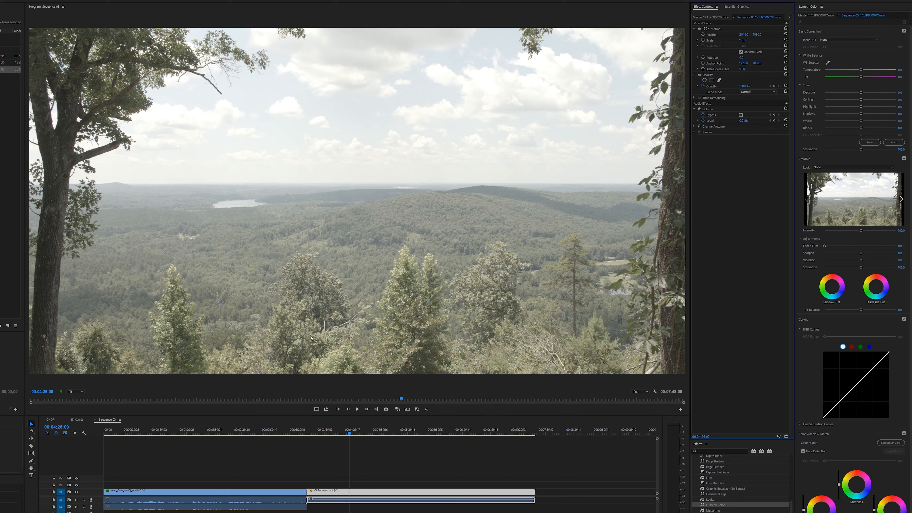
pyautogui.click(458, 454)
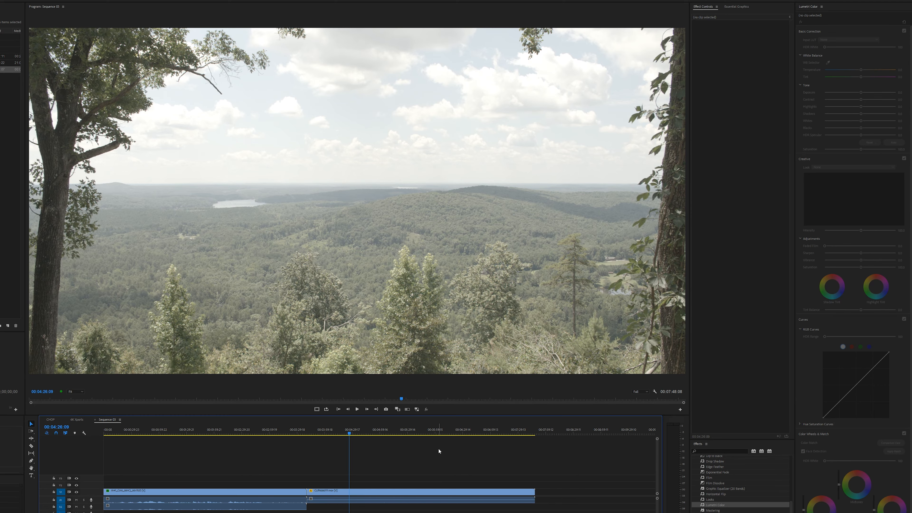
# Raise the second clip's basic Saturation to the maximum and shape its RGB curve into a gentle contrast S-curve.
pyautogui.click(394, 489)
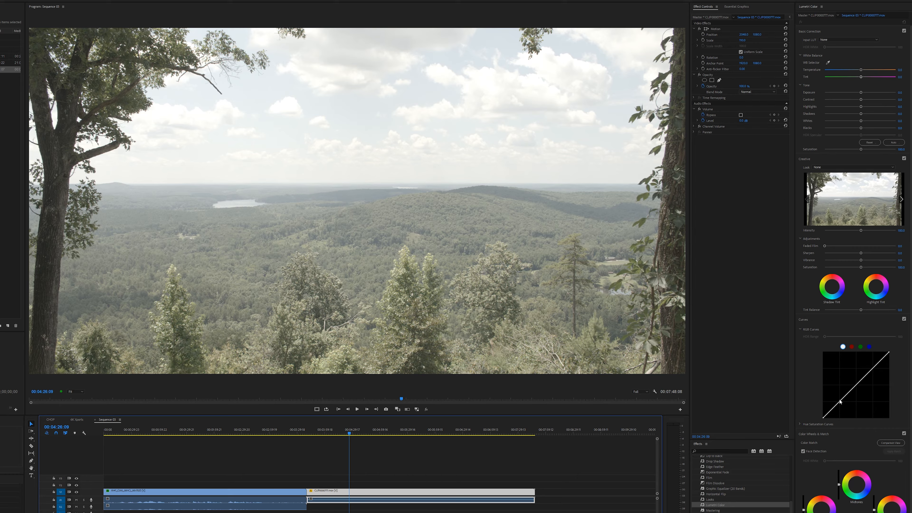
pyautogui.moveTo(861, 149); pyautogui.dragTo(896, 149)
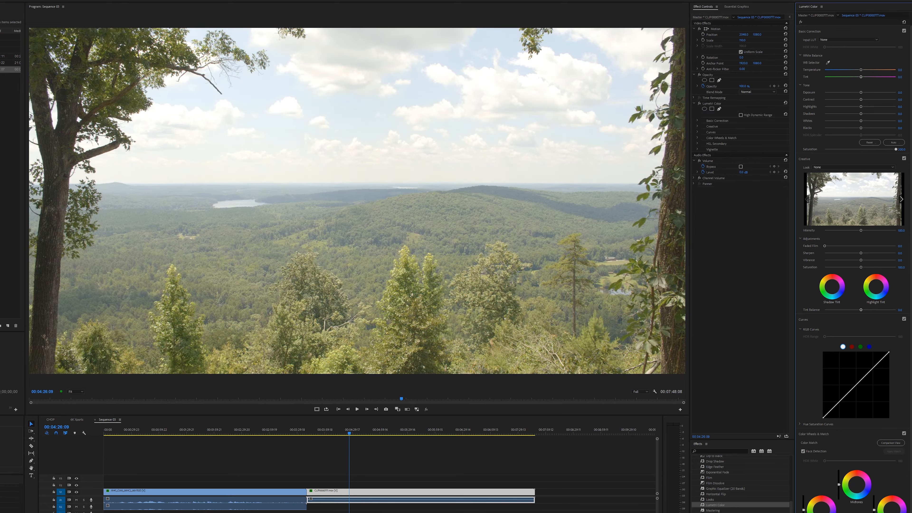
pyautogui.click(841, 399)
pyautogui.click(870, 370)
pyautogui.moveTo(842, 399); pyautogui.dragTo(840, 408)
pyautogui.moveTo(870, 372); pyautogui.dragTo(868, 375)
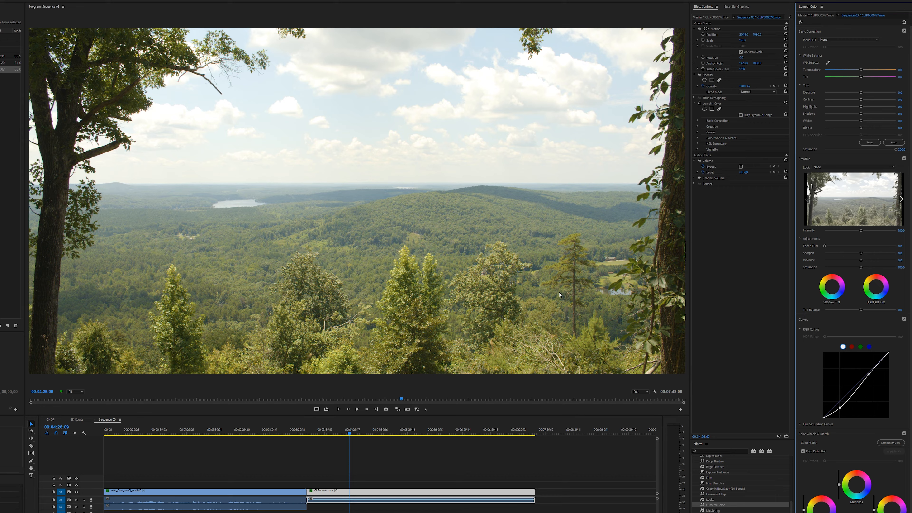
# Switch the clip's first Lumetri Color effect off and on to compare, then collapse it and add a second Lumetri Color effect.
pyautogui.click(699, 104)
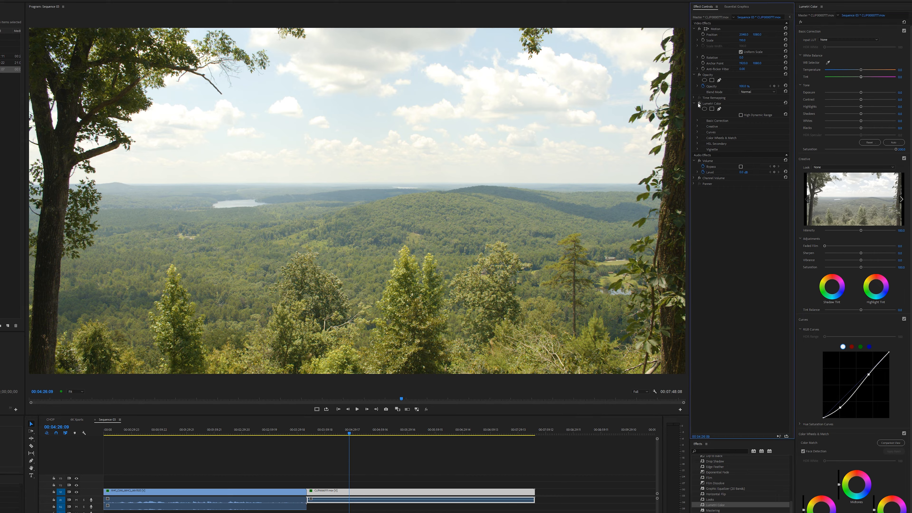
pyautogui.click(699, 104)
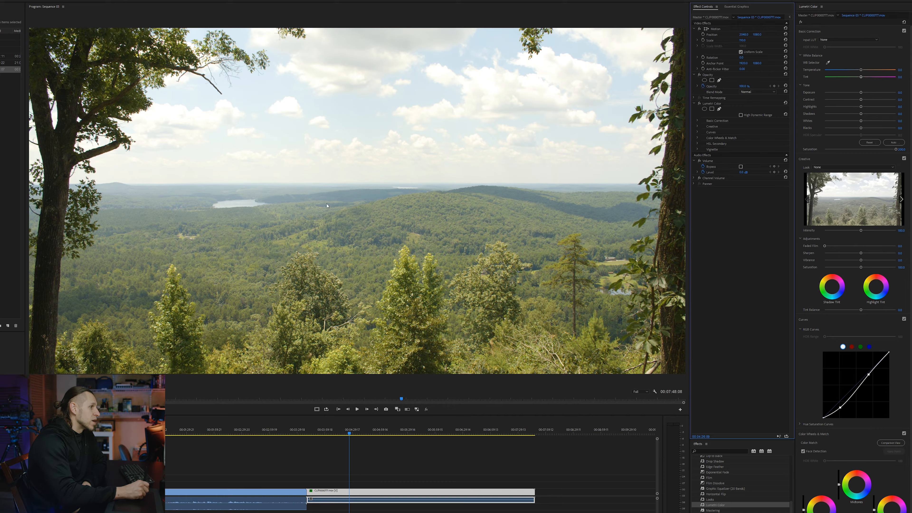
pyautogui.click(694, 103)
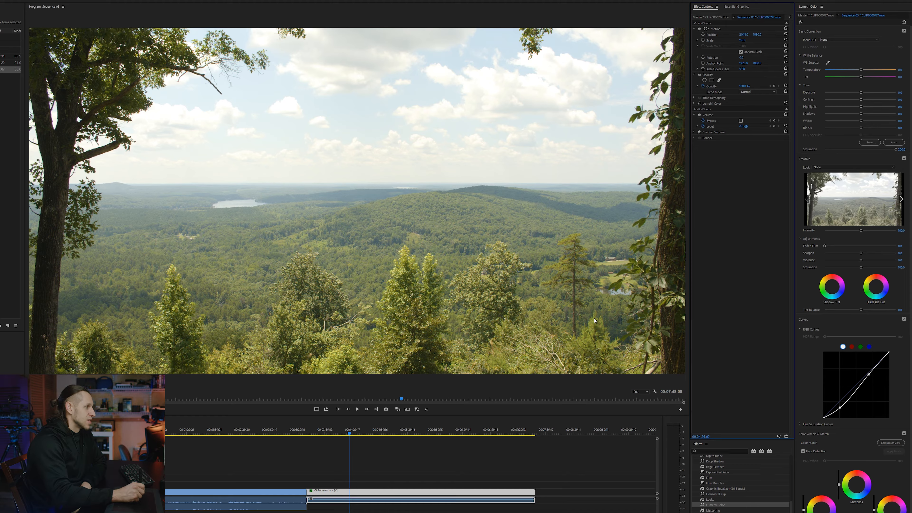
pyautogui.click(720, 506)
pyautogui.moveTo(720, 505); pyautogui.dragTo(753, 204)
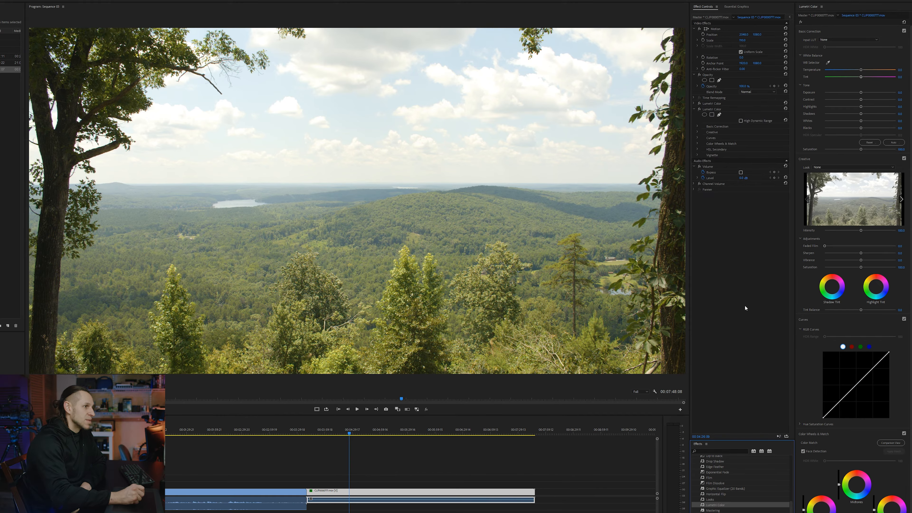
# Start a pen mask on the second Lumetri Color effect above the frame and trace around the left tree's uppermost branches.
pyautogui.click(719, 115)
pyautogui.click(68, 392)
pyautogui.click(69, 405)
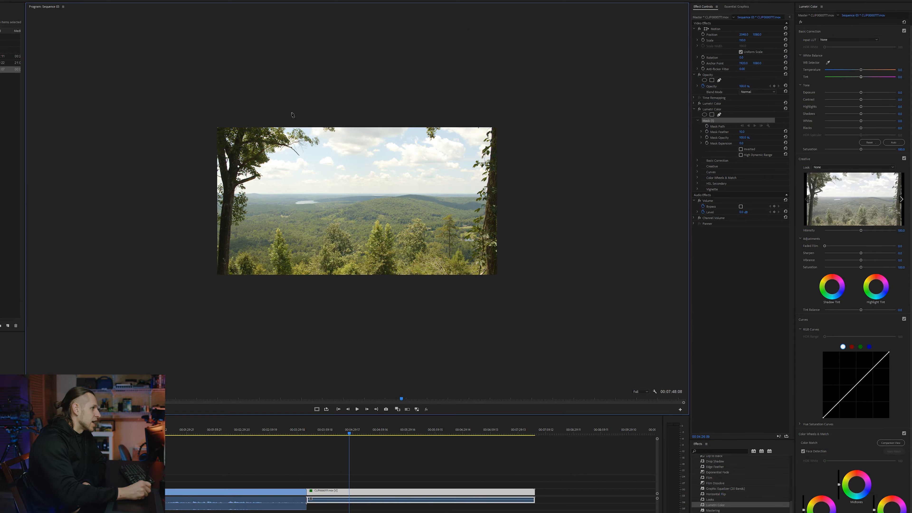
pyautogui.click(262, 115)
pyautogui.moveTo(282, 129); pyautogui.dragTo(298, 130)
pyautogui.click(312, 140)
pyautogui.click(290, 142)
pyautogui.click(277, 147)
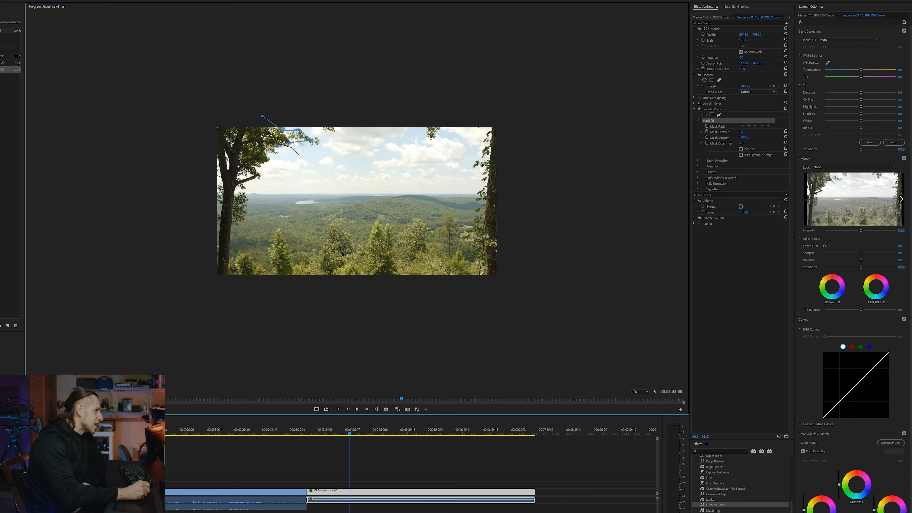
# Continue the sky mask down the left tree's branches to the horizon, and undo the point placed below the frame.
pyautogui.click(273, 152)
pyautogui.click(265, 155)
pyautogui.click(267, 161)
pyautogui.click(255, 167)
pyautogui.click(258, 175)
pyautogui.click(237, 185)
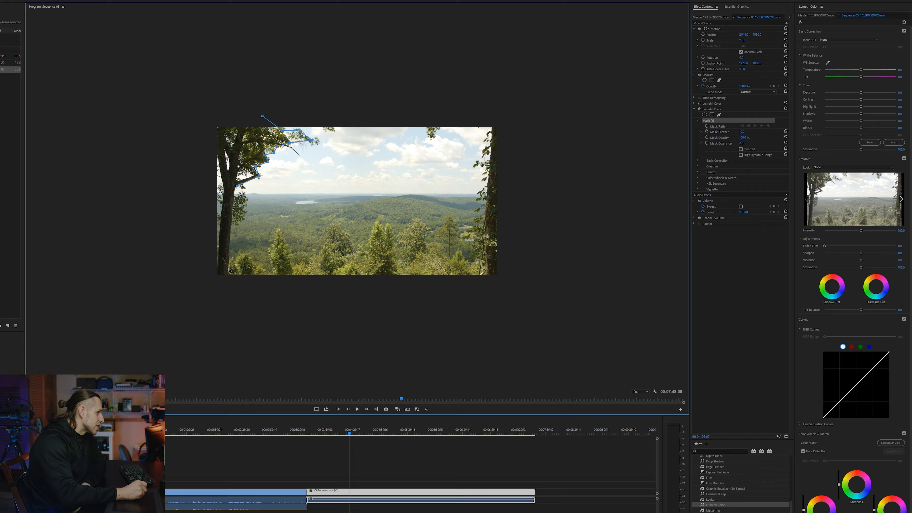
pyautogui.click(226, 286)
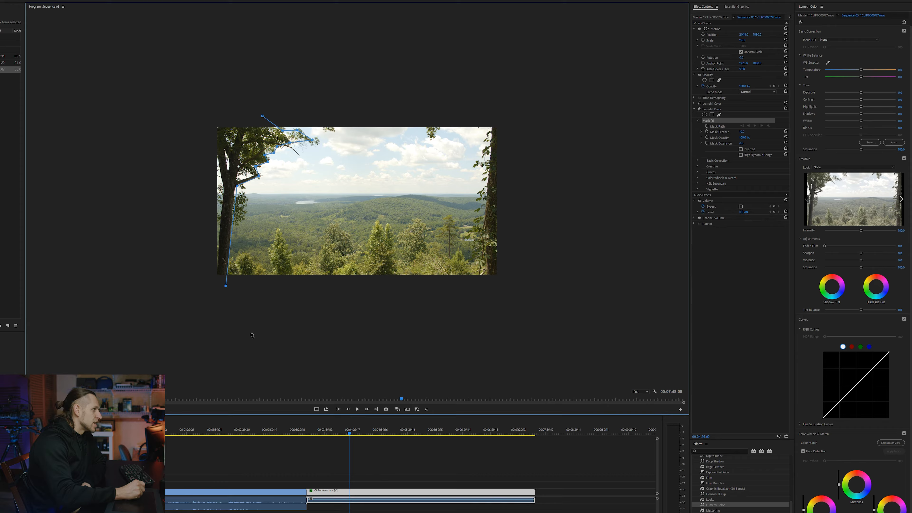
pyautogui.hotkey('ctrl', 'z')
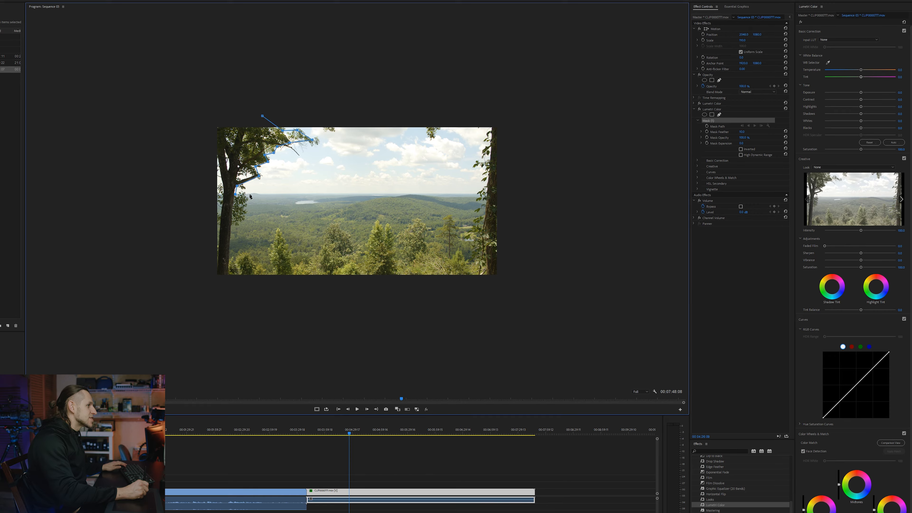
# Extend the sky mask along the horizon from the left tree to just before the right tree.
pyautogui.moveTo(254, 193); pyautogui.dragTo(262, 193)
pyautogui.moveTo(317, 193); pyautogui.dragTo(331, 192)
pyautogui.click(376, 192)
pyautogui.click(417, 193)
pyautogui.moveTo(460, 194); pyautogui.dragTo(468, 193)
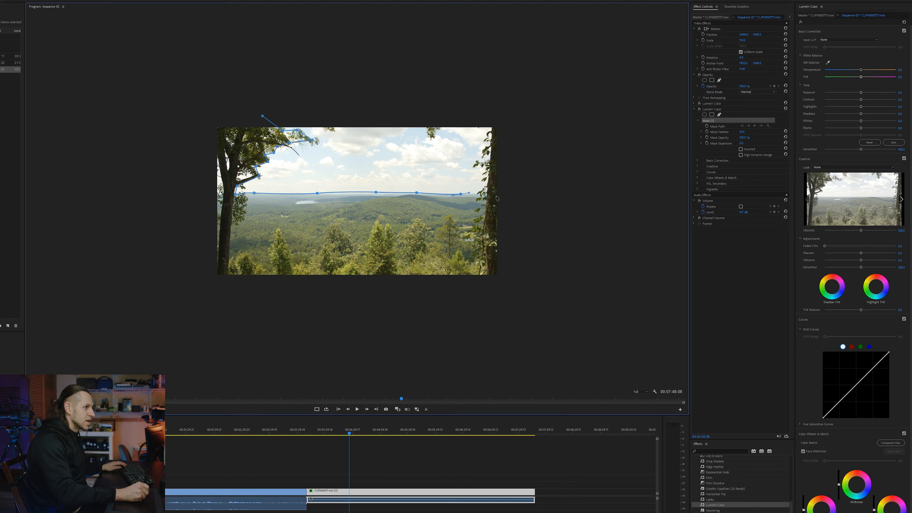
# Trace the sky mask up the right tree's inner edge and close it with points well above the frame.
pyautogui.click(484, 189)
pyautogui.click(487, 176)
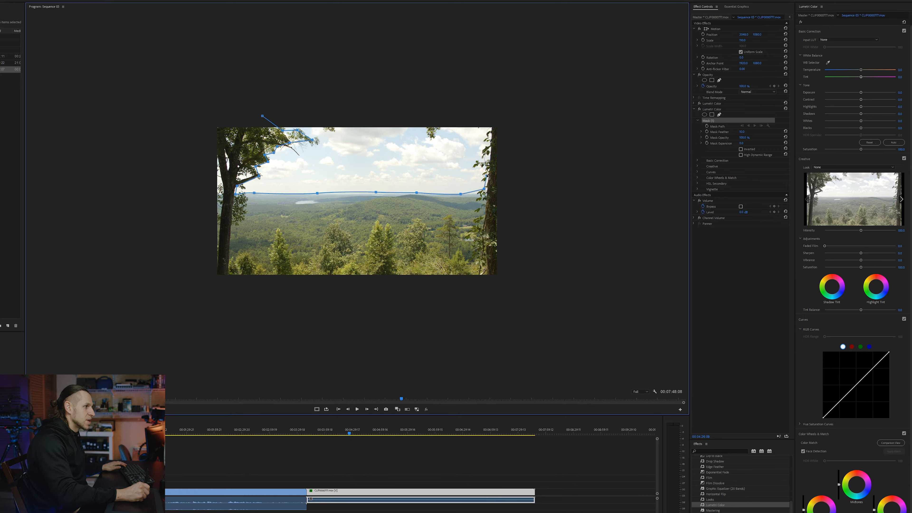
pyautogui.click(482, 166)
pyautogui.click(489, 148)
pyautogui.click(496, 106)
pyautogui.click(463, 41)
pyautogui.click(277, 41)
pyautogui.click(263, 116)
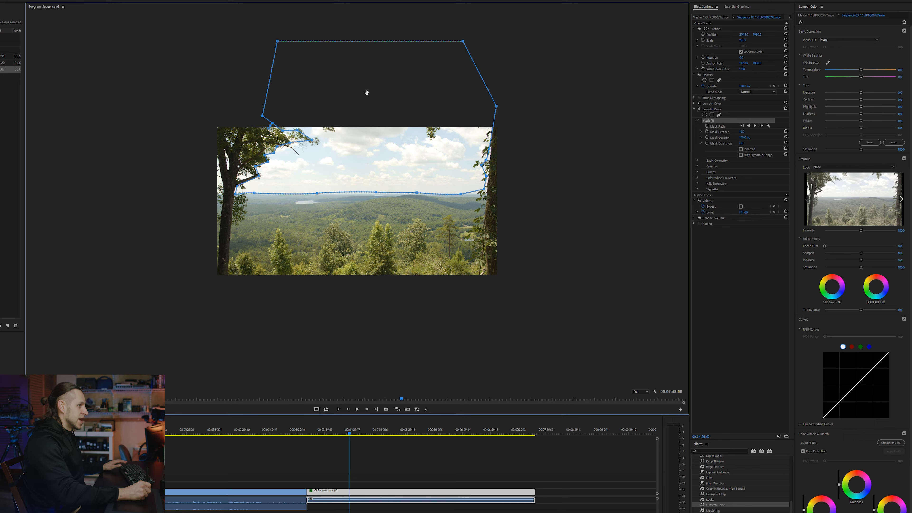
# Save the project, fit the whole frame in the monitor, and set the sky mask's feather to 250.
pyautogui.hotkey('ctrl', 's')
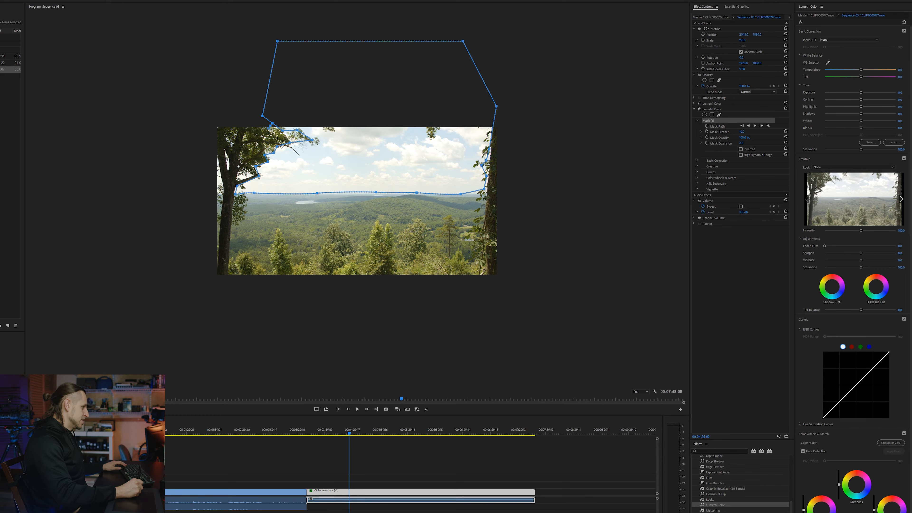
pyautogui.click(63, 394)
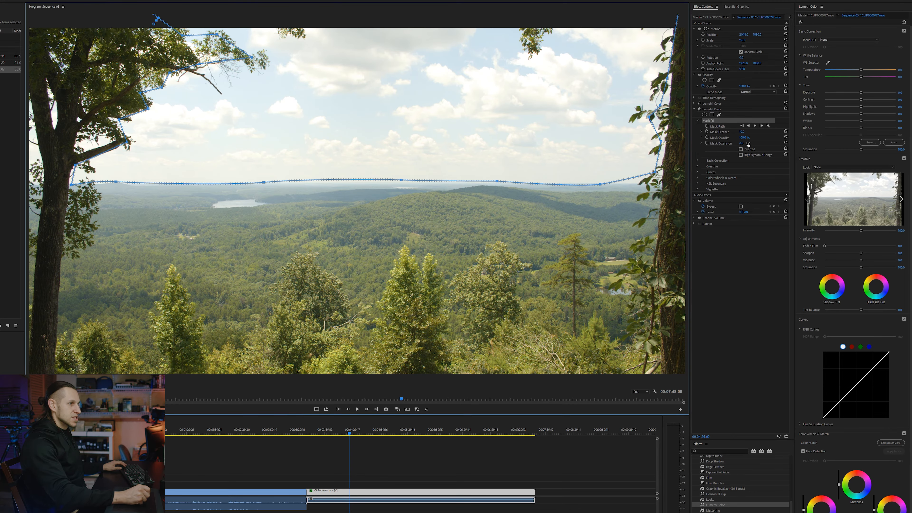
pyautogui.click(741, 131)
pyautogui.write('250')
pyautogui.press('Return')
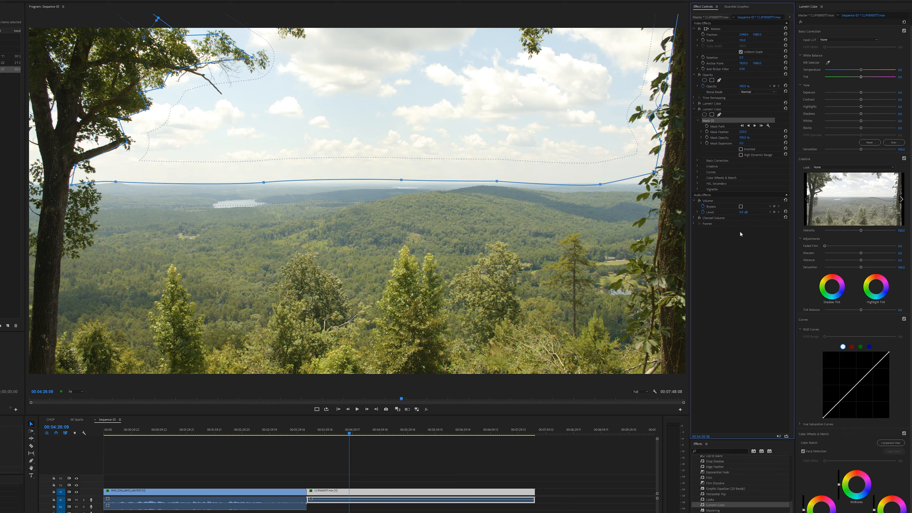
# Lower the masked sky's Shadows and Highlights to about -75 each and reduce its Exposure slightly.
pyautogui.click(801, 113)
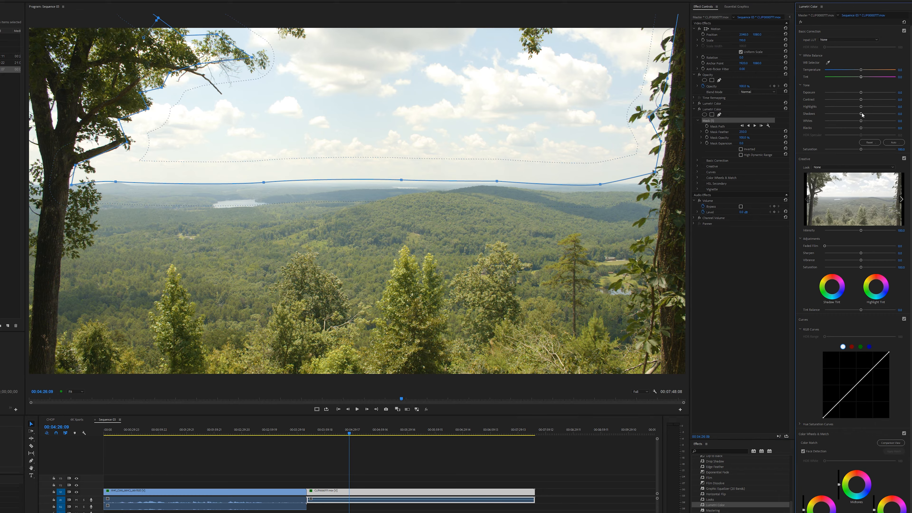
pyautogui.moveTo(854, 114); pyautogui.dragTo(835, 110)
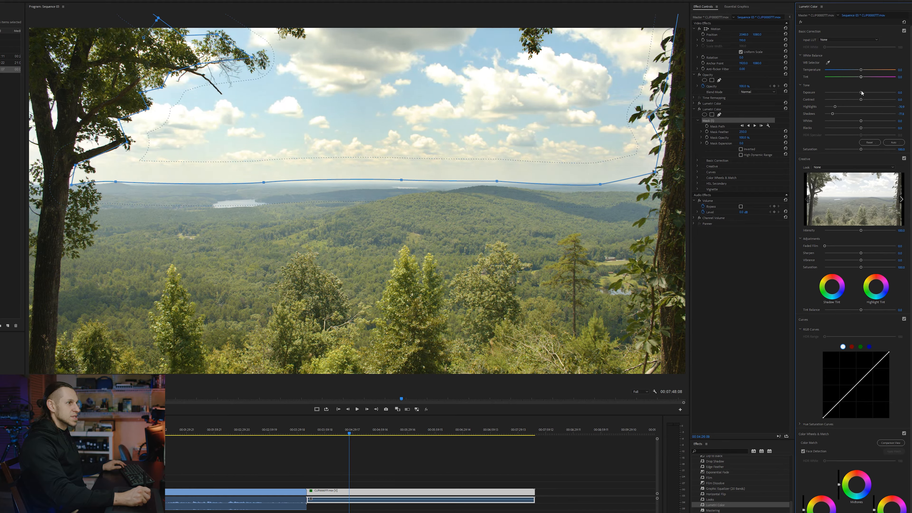
pyautogui.moveTo(861, 92); pyautogui.dragTo(859, 94)
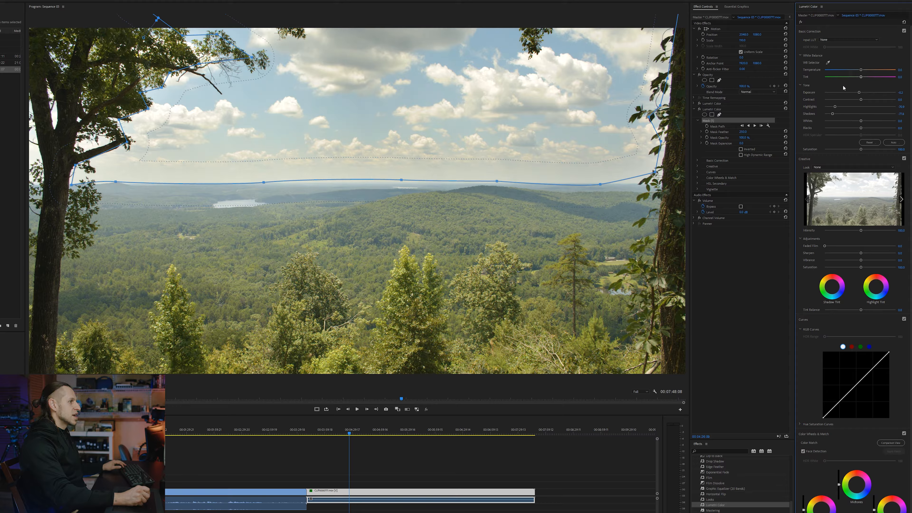
# Move the sky mask's lower points down slightly past the horizon, adjust the point beside the left tree, and deselect the mask.
pyautogui.click(263, 183)
pyautogui.moveTo(264, 183); pyautogui.dragTo(264, 194)
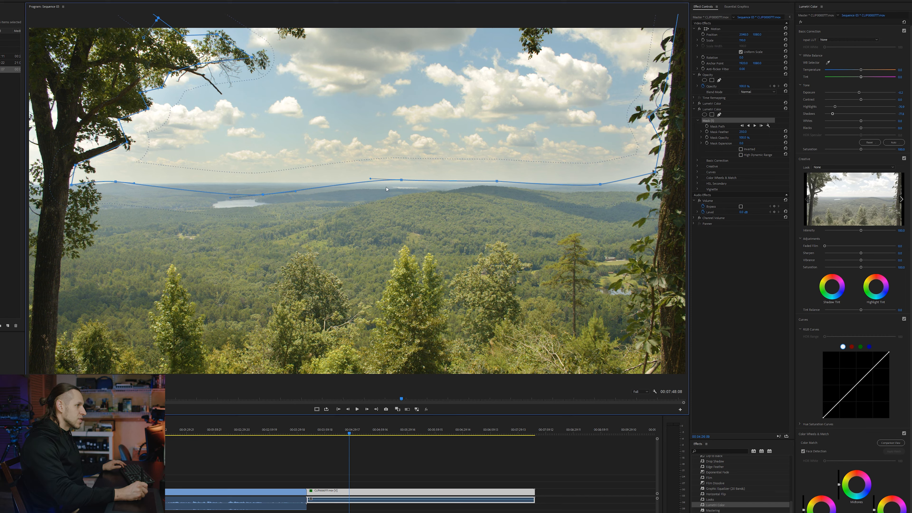
pyautogui.moveTo(403, 187); pyautogui.dragTo(403, 189)
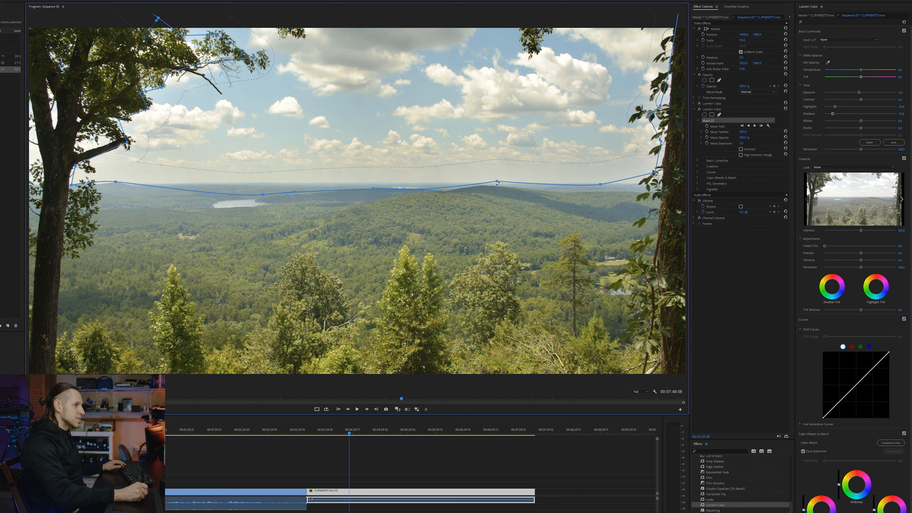
pyautogui.moveTo(496, 182); pyautogui.dragTo(499, 187)
pyautogui.moveTo(601, 187); pyautogui.dragTo(615, 193)
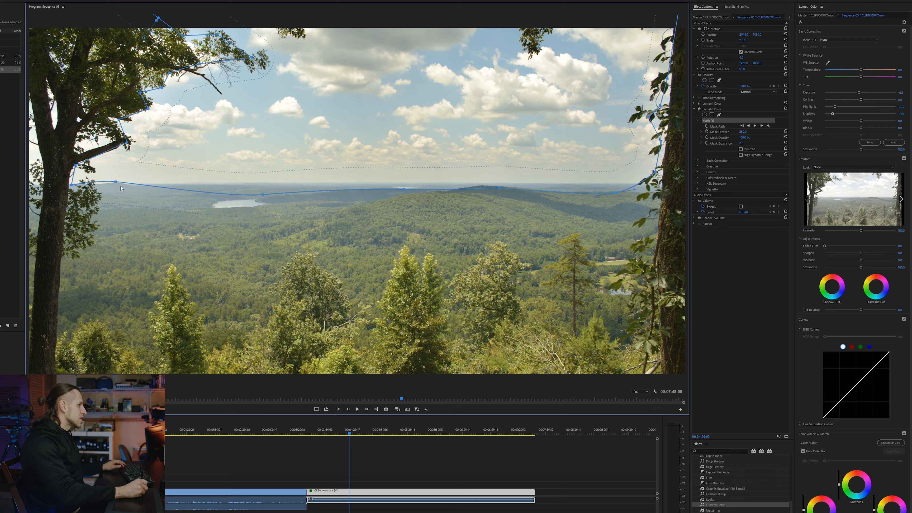
pyautogui.moveTo(116, 184); pyautogui.dragTo(104, 202)
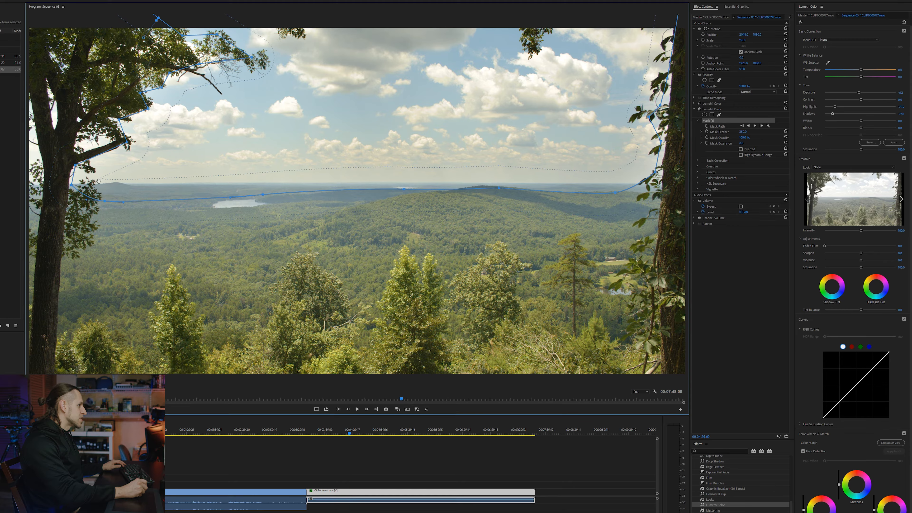
pyautogui.moveTo(75, 166); pyautogui.dragTo(70, 168)
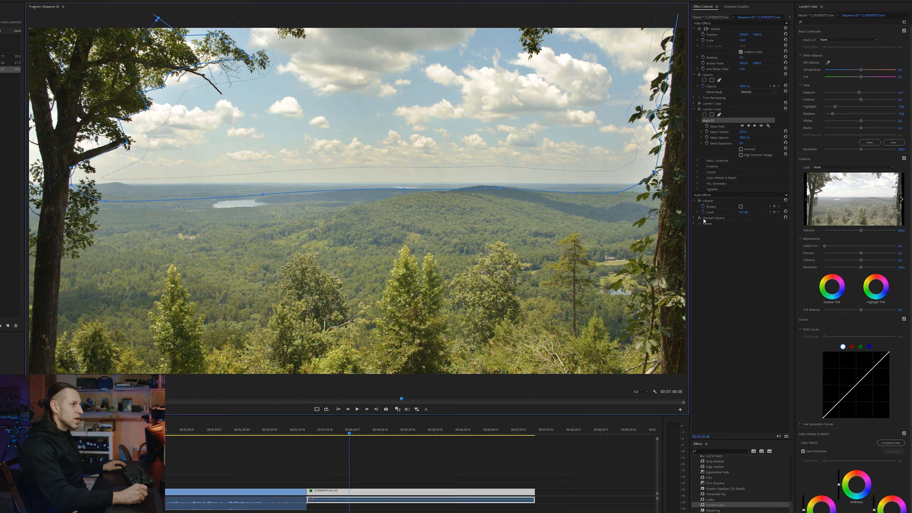
pyautogui.click(694, 145)
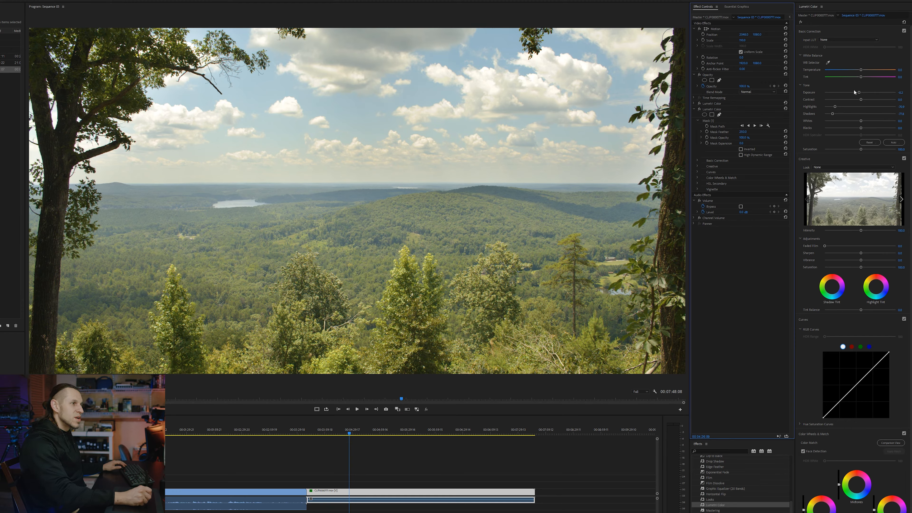
# Cool the masked sky's Temperature to about -40, raise its Saturation to about 130, and lower its Blacks to about -70.
pyautogui.click(860, 70)
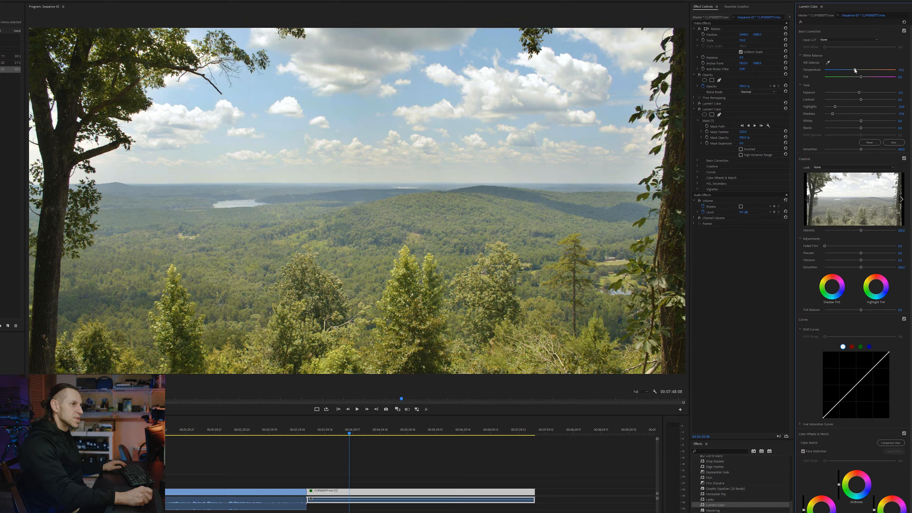
pyautogui.moveTo(855, 70); pyautogui.dragTo(845, 70)
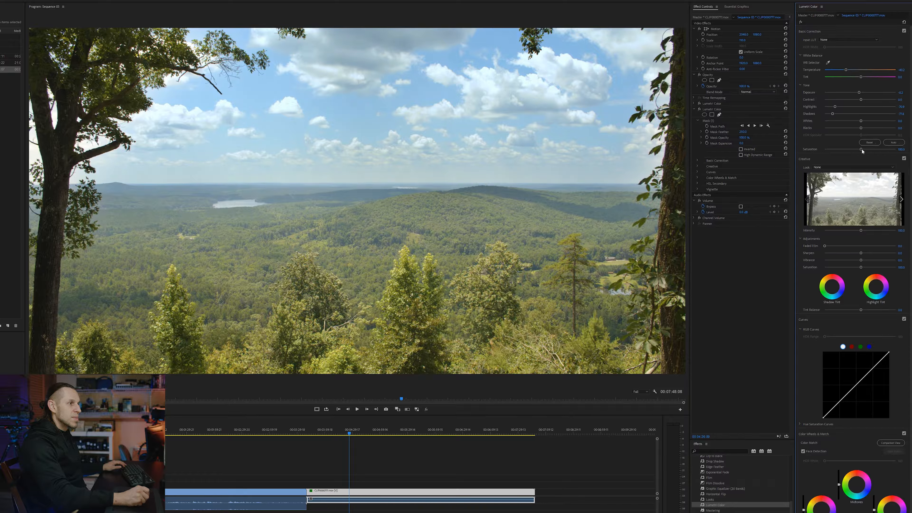
pyautogui.moveTo(861, 150); pyautogui.dragTo(835, 130)
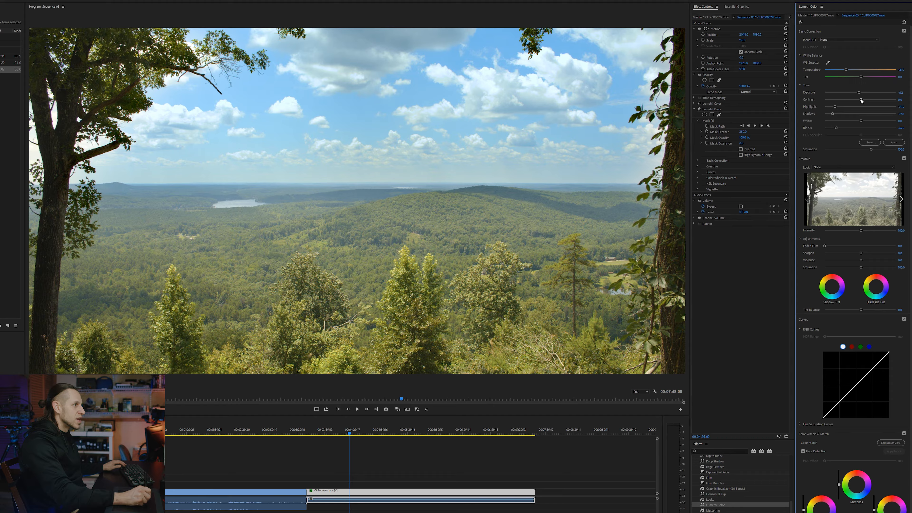
# Try raising the masked sky's Contrast and lowering its Exposure slightly, and undo both changes.
pyautogui.moveTo(851, 101)
pyautogui.mouseDown()
pyautogui.moveTo(870, 103)
pyautogui.moveTo(858, 94)
pyautogui.mouseUp()
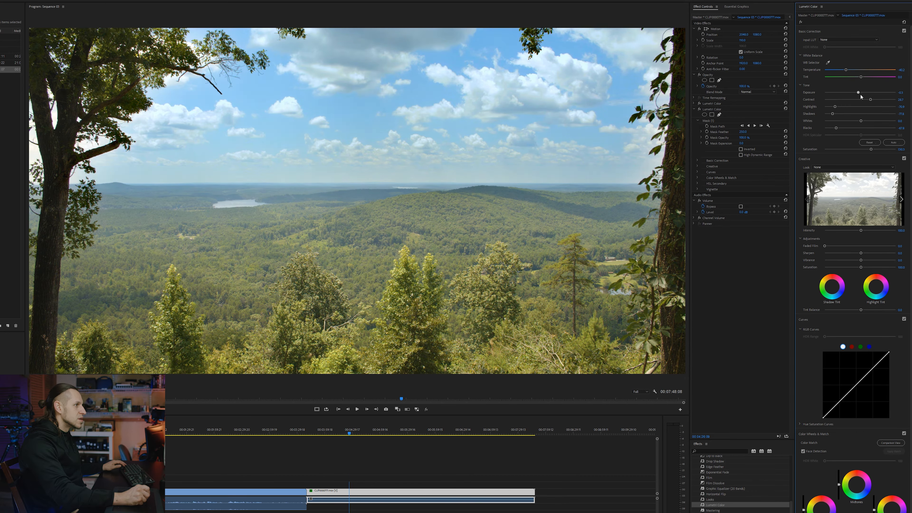
pyautogui.hotkey('ctrl', 'z')
pyautogui.hotkey('ctrl', 'z')
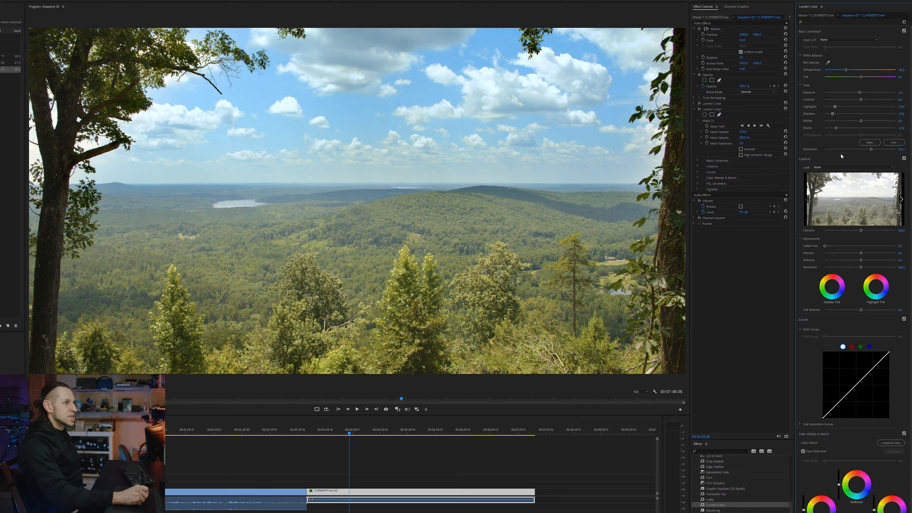
# Compare the frame with and without the sky grade, and collapse that effect's settings.
pyautogui.click(699, 109)
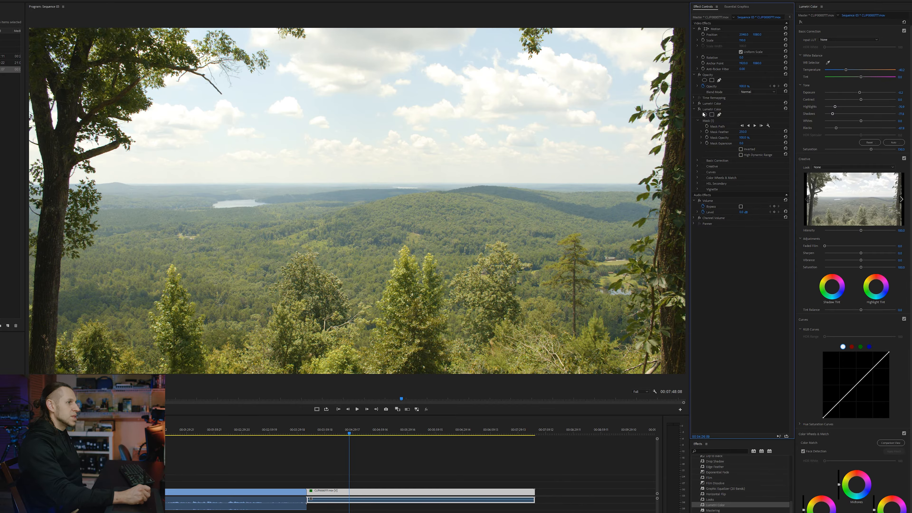
pyautogui.click(700, 110)
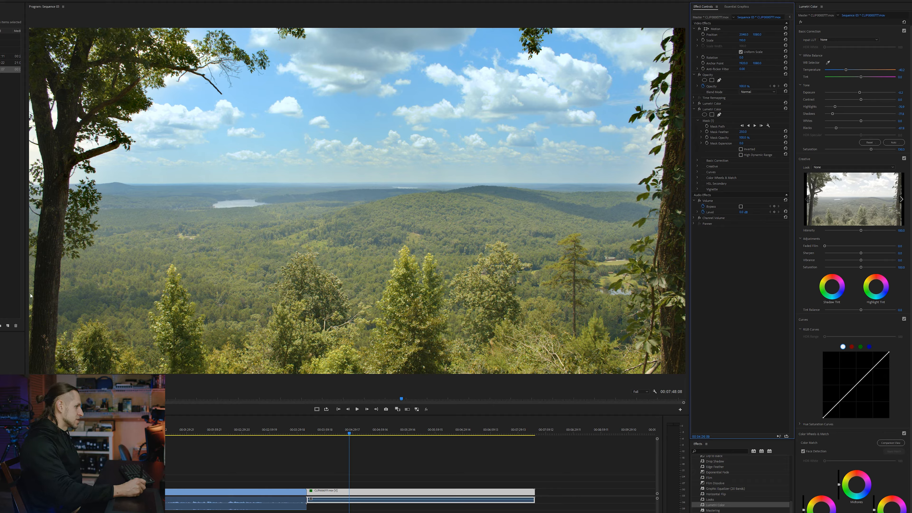
pyautogui.click(694, 109)
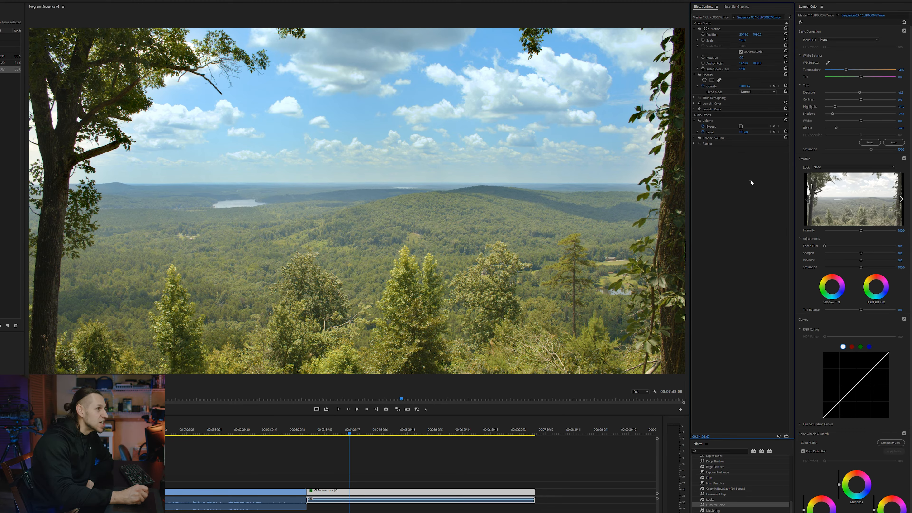
# Add a third Lumetri Color effect to the clip below the other two and start a pen mask on it.
pyautogui.click(719, 507)
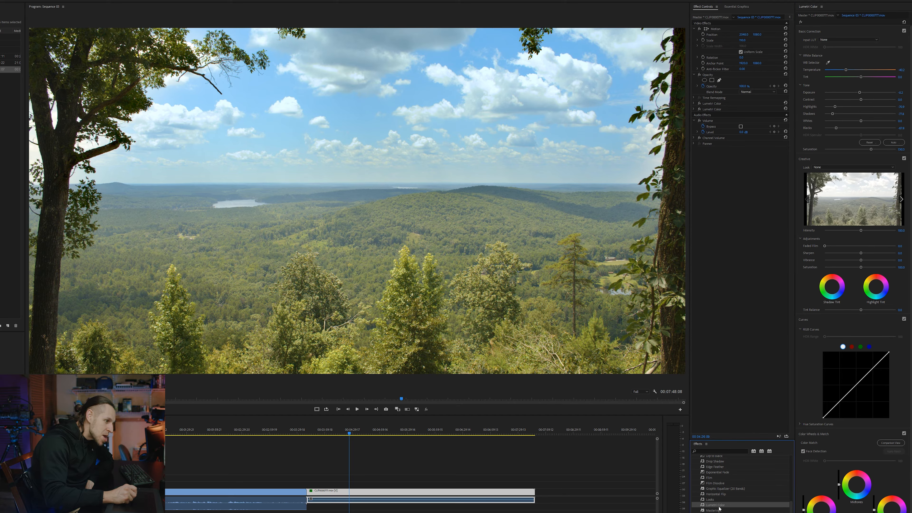
pyautogui.moveTo(732, 440); pyautogui.dragTo(716, 120)
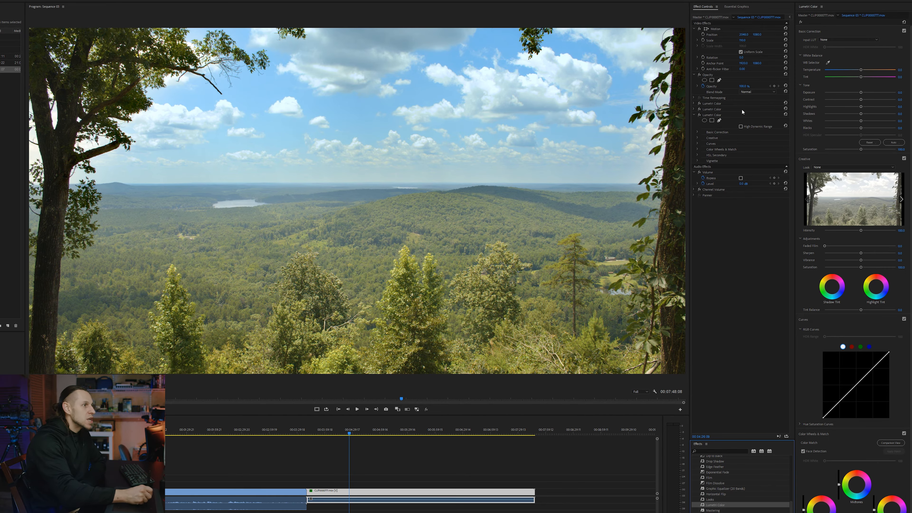
pyautogui.click(717, 120)
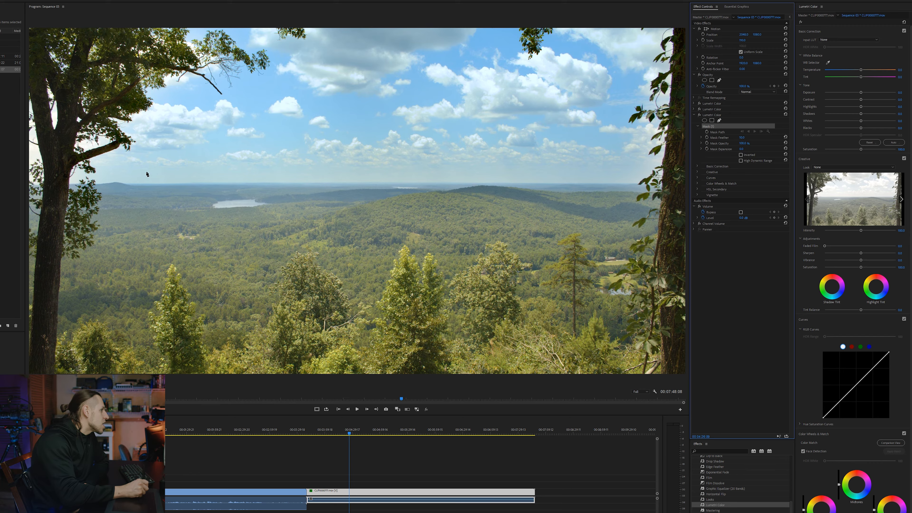
# Trace the new mask's upper edge along the horizon from the left hill to the right tree trunk.
pyautogui.click(114, 186)
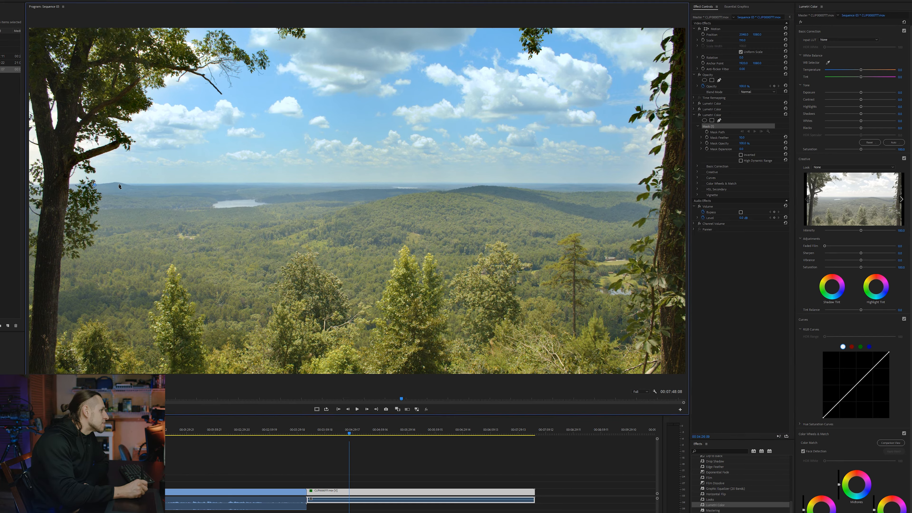
pyautogui.click(140, 186)
pyautogui.click(343, 187)
pyautogui.click(457, 184)
pyautogui.click(531, 186)
pyautogui.click(628, 187)
pyautogui.click(660, 188)
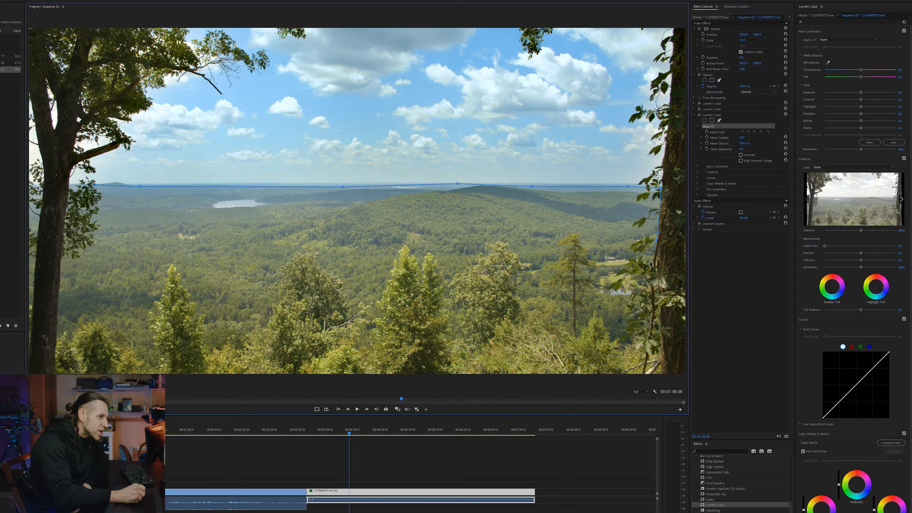
# Continue the mask path down beside the right tree and along the bushes to the base of the thin pine.
pyautogui.click(632, 259)
pyautogui.click(648, 295)
pyautogui.click(635, 313)
pyautogui.click(619, 334)
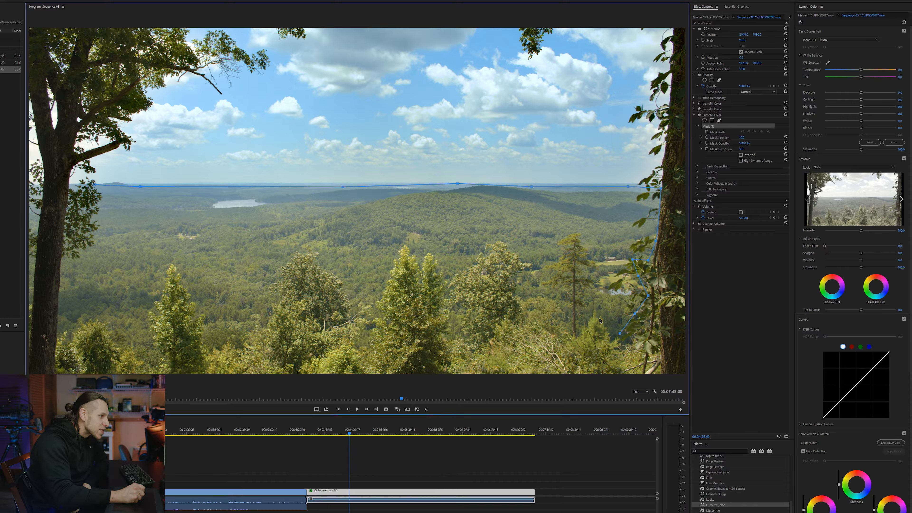
pyautogui.click(588, 320)
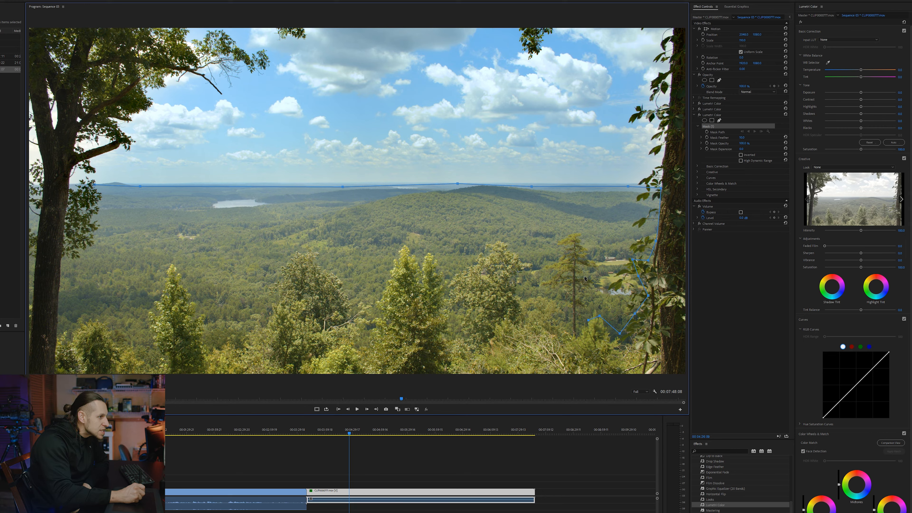
pyautogui.click(576, 312)
# Trace the mask path up and around the thin pine so that the tree stays outside the mask.
pyautogui.click(580, 303)
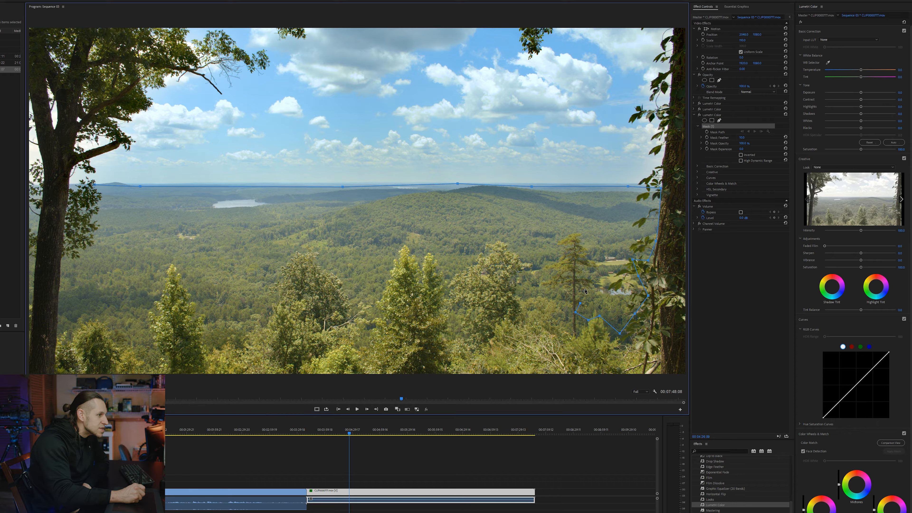
pyautogui.click(592, 284)
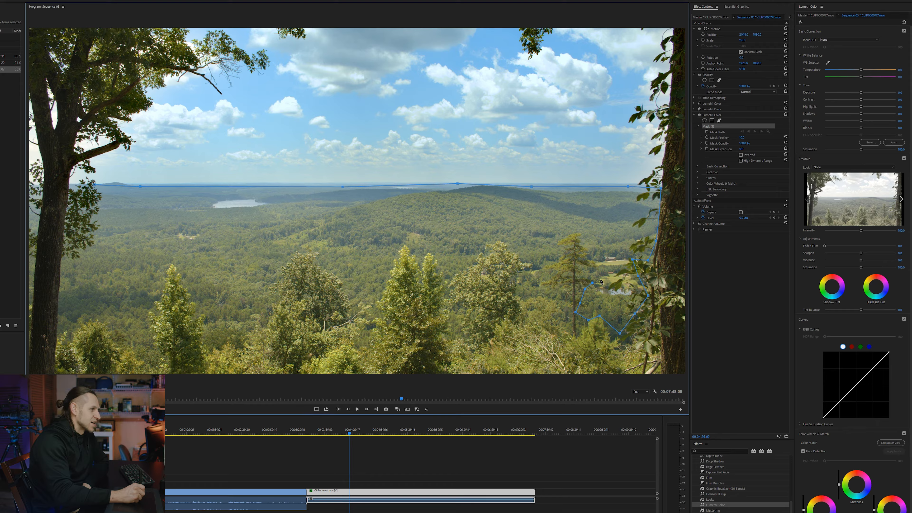
pyautogui.click(596, 267)
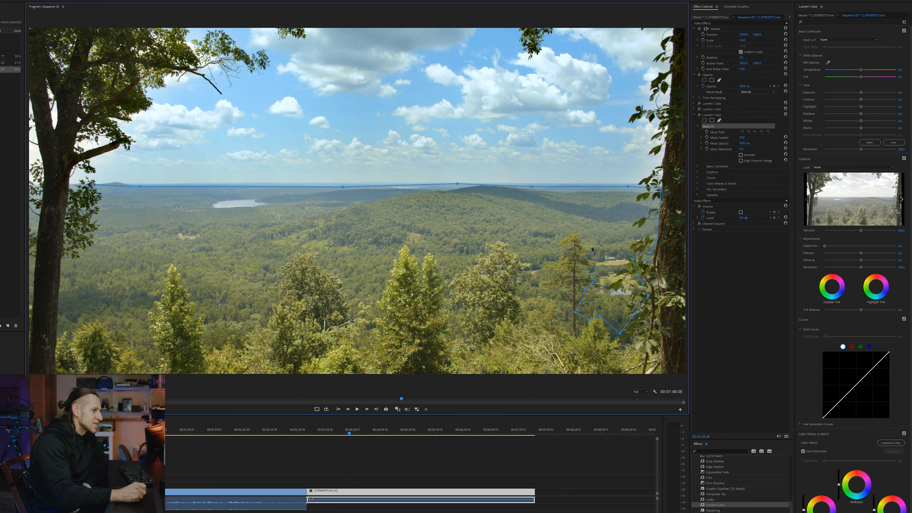
pyautogui.click(574, 232)
pyautogui.click(562, 239)
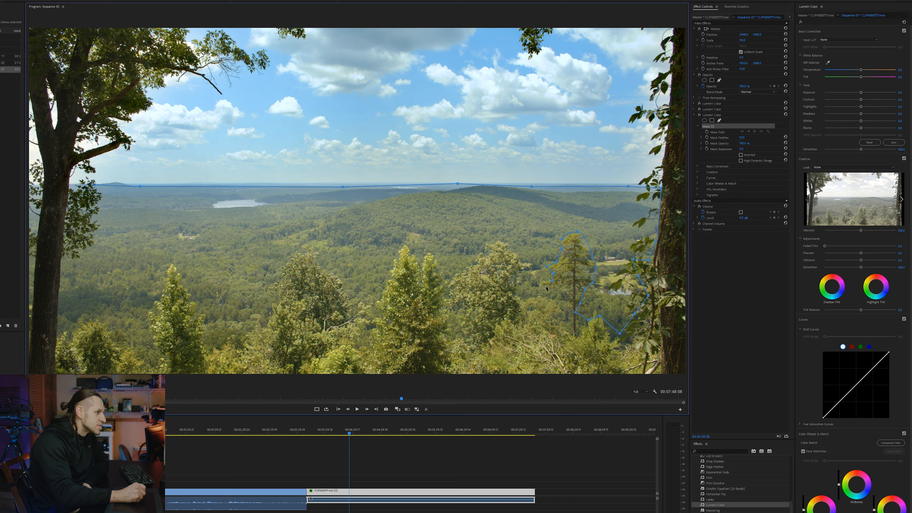
pyautogui.click(566, 291)
pyautogui.click(571, 303)
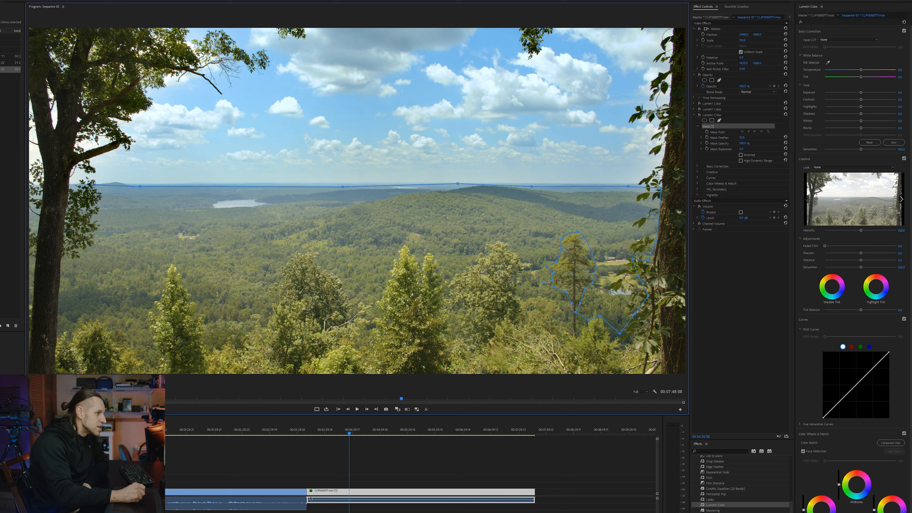
pyautogui.click(571, 327)
# Continue the mask path along the bushes and around the rounded tree between the pine and the twin-topped tree.
pyautogui.click(550, 320)
pyautogui.click(535, 318)
pyautogui.click(516, 296)
pyautogui.click(518, 278)
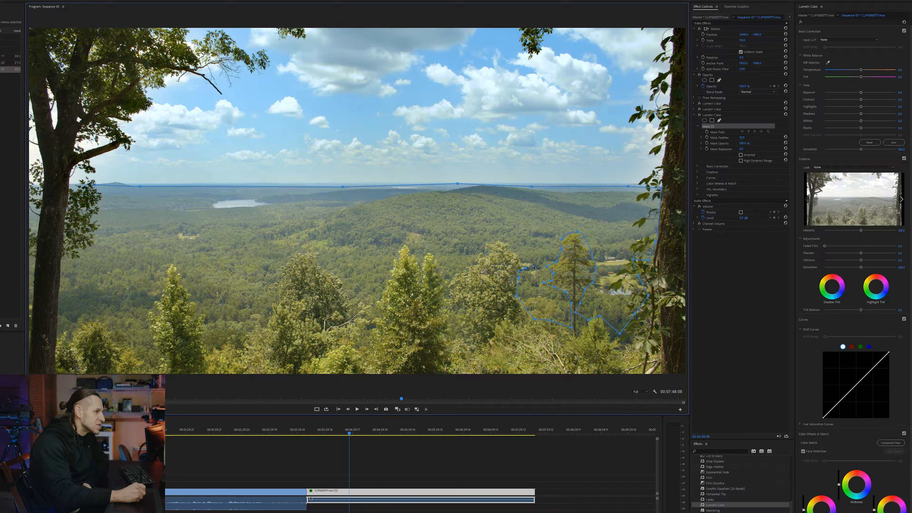
pyautogui.click(521, 259)
pyautogui.click(499, 243)
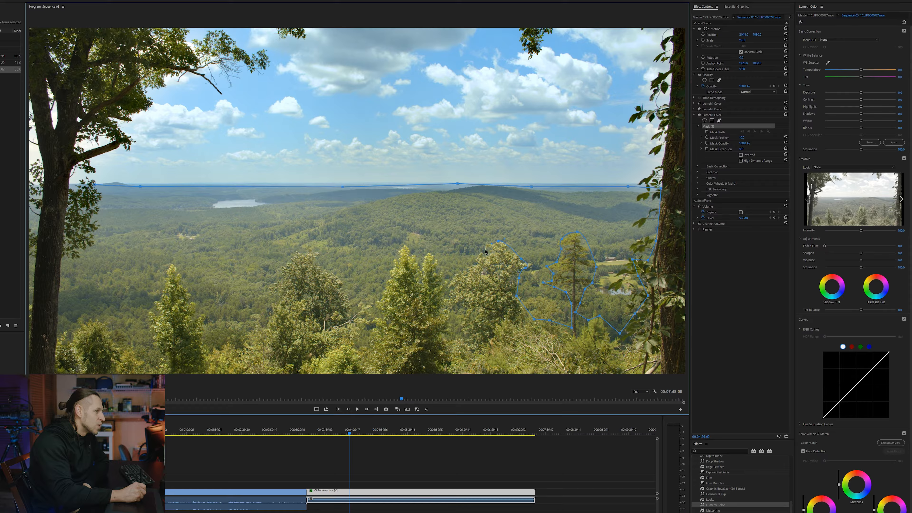
pyautogui.click(454, 279)
pyautogui.click(462, 333)
# Trace the mask path around the twin-topped tree in the middle foreground.
pyautogui.click(448, 338)
pyautogui.click(449, 311)
pyautogui.moveTo(440, 269); pyautogui.dragTo(437, 263)
pyautogui.click(425, 253)
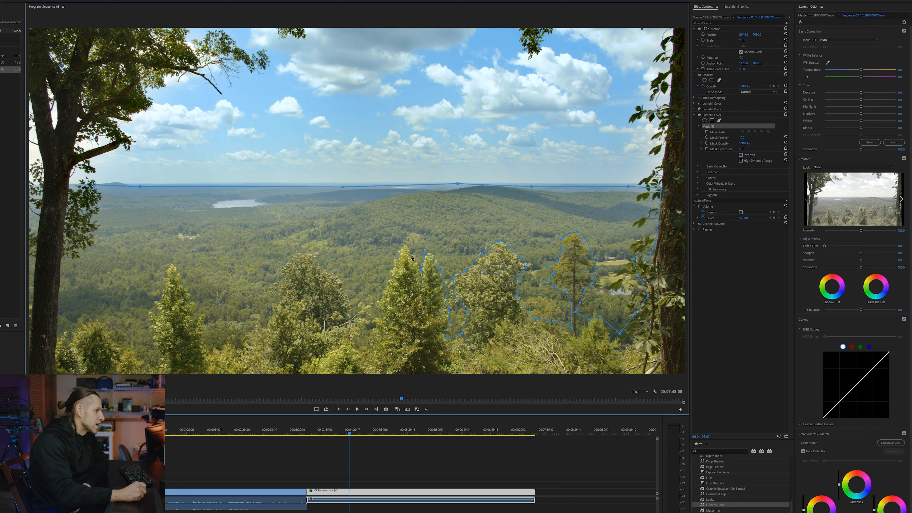
pyautogui.click(394, 266)
pyautogui.click(381, 301)
pyautogui.click(378, 319)
# Trace the mask path over the broad tree just left of the twin-topped tree and down its far side.
pyautogui.click(348, 299)
pyautogui.click(341, 287)
pyautogui.click(312, 252)
pyautogui.click(291, 256)
pyautogui.click(281, 267)
pyautogui.click(281, 273)
pyautogui.click(276, 295)
pyautogui.click(271, 316)
pyautogui.click(260, 328)
# Continue the mask path through the low bushes and around the small pointed tree in the left foreground.
pyautogui.click(238, 351)
pyautogui.click(227, 338)
pyautogui.click(216, 351)
pyautogui.click(203, 346)
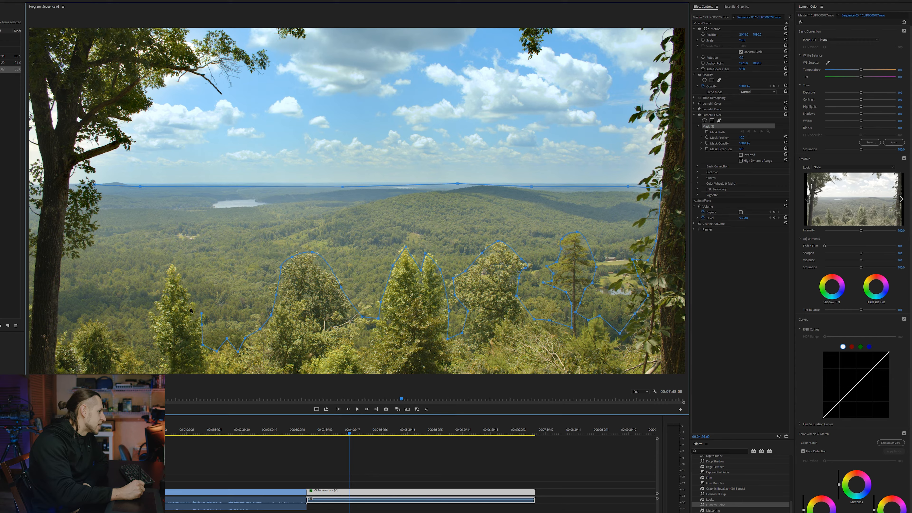
pyautogui.click(187, 294)
pyautogui.click(165, 273)
pyautogui.click(163, 290)
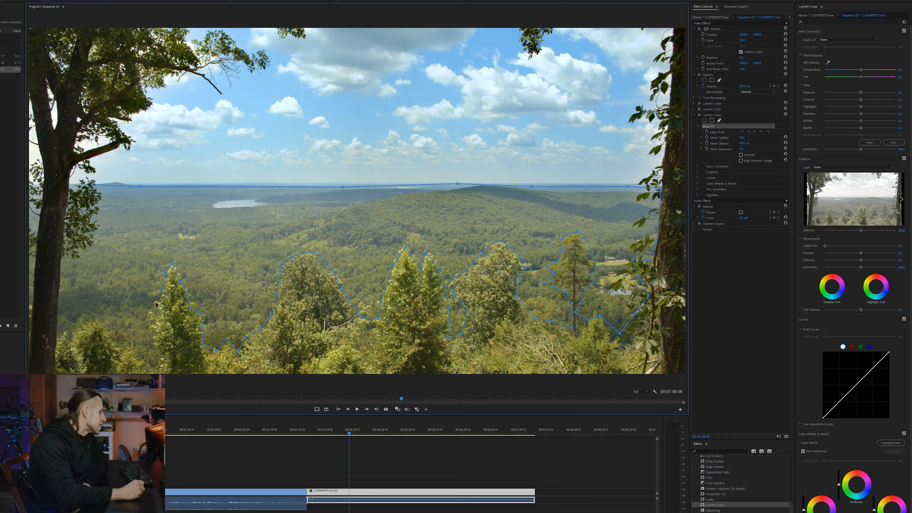
pyautogui.click(153, 313)
pyautogui.click(135, 351)
# Trace the mask over the far-left bush and up beside the left tree's trunk and leaves, and close it at the horizon.
pyautogui.click(81, 328)
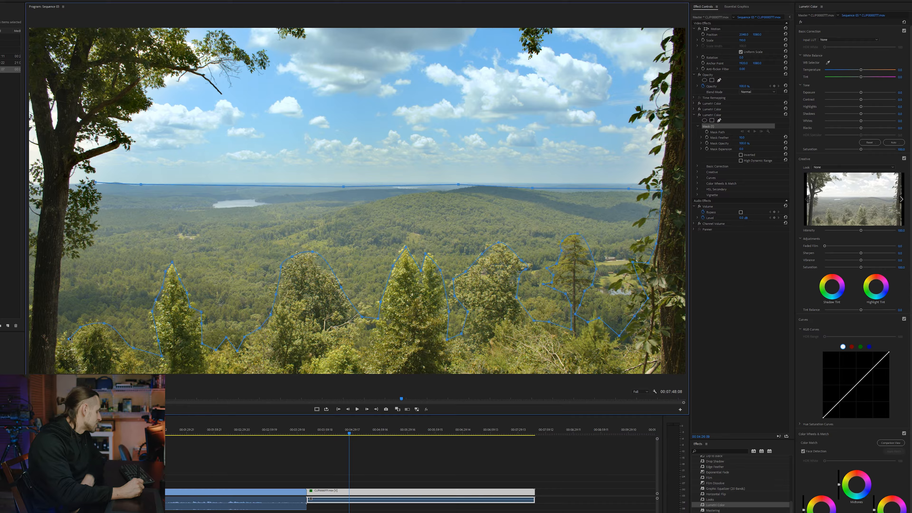
pyautogui.click(58, 335)
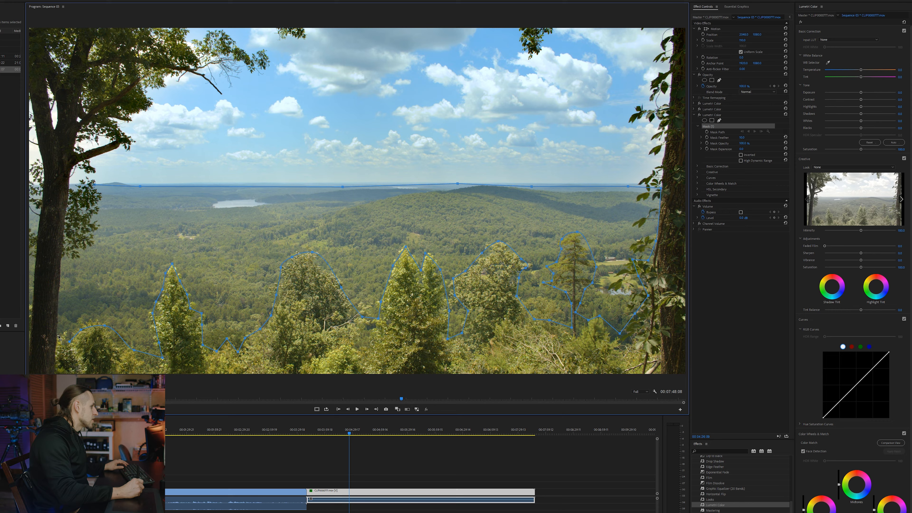
pyautogui.click(63, 256)
pyautogui.click(91, 237)
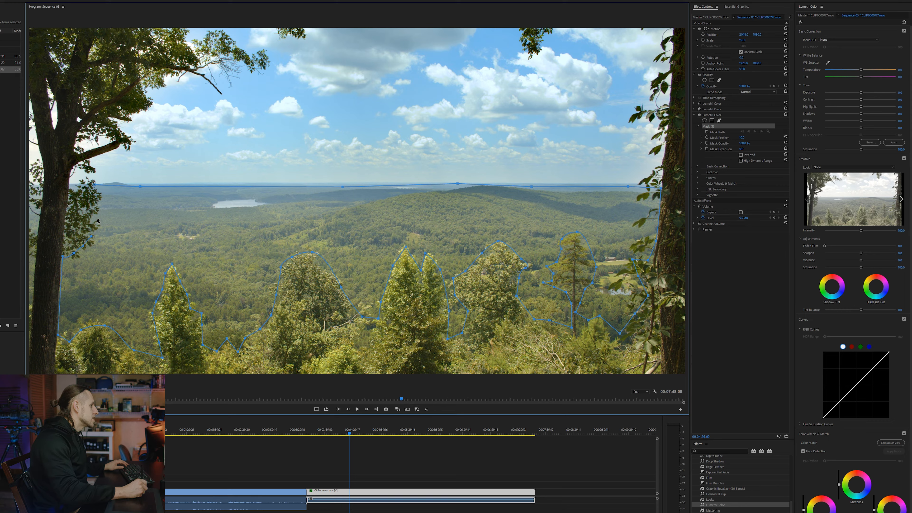
pyautogui.click(95, 187)
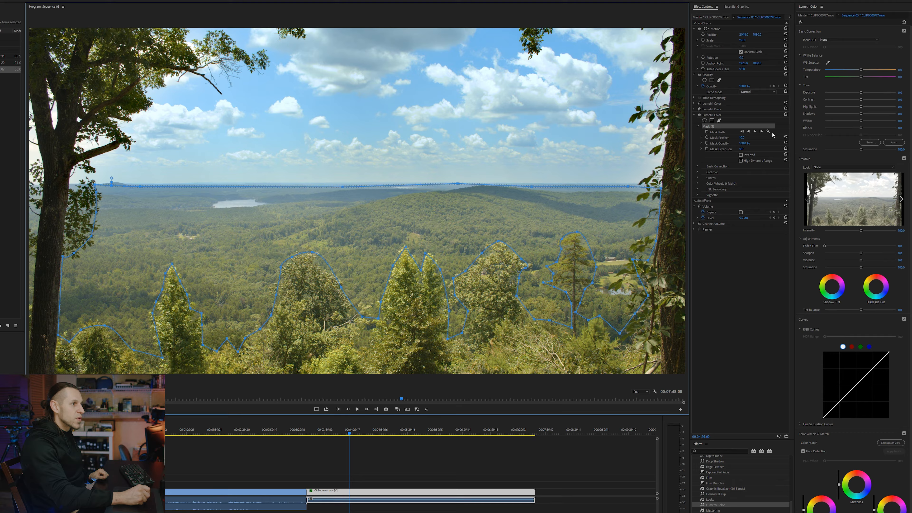
# Set the valley mask's feather to 250 and deselect the mask.
pyautogui.click(749, 138)
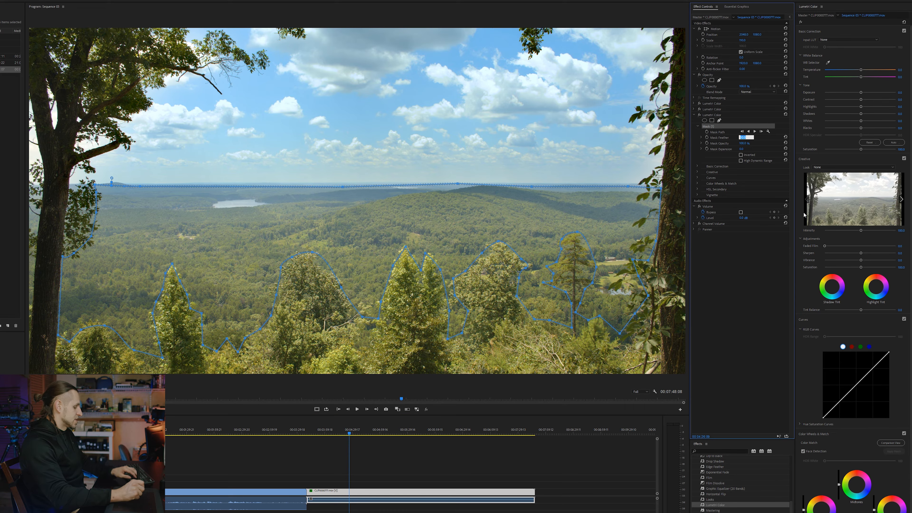
pyautogui.write('250')
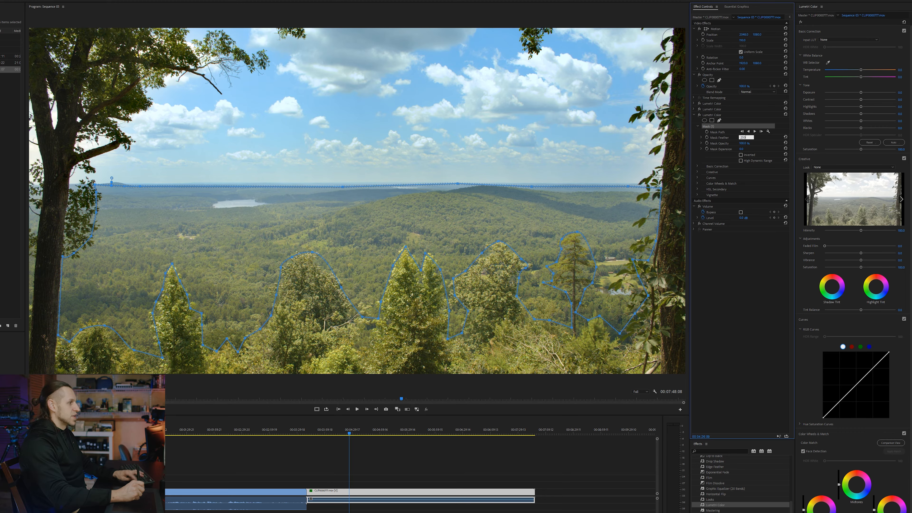
pyautogui.press('Return')
pyautogui.click(736, 295)
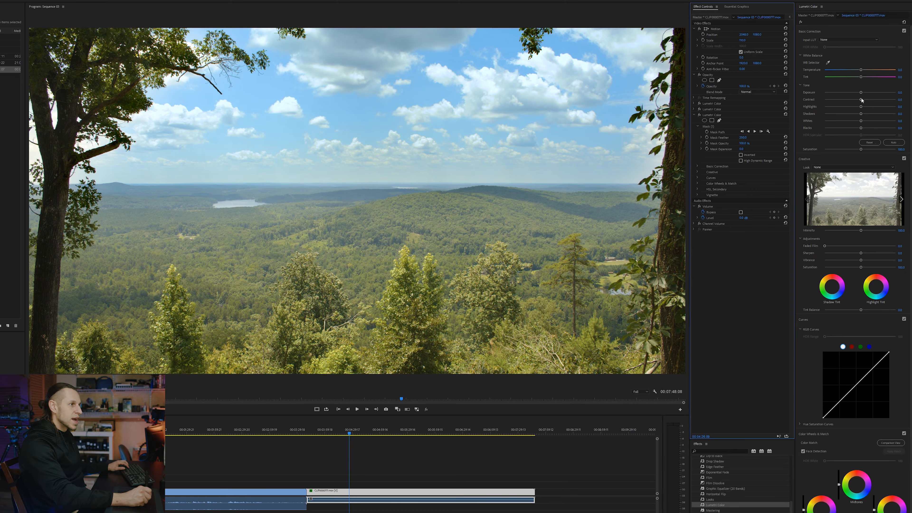
# Lower the masked valley's Highlights to about -25, Shadows to about -80 and Blacks to -100, and raise its Contrast to about 47.
pyautogui.moveTo(861, 106); pyautogui.dragTo(829, 132)
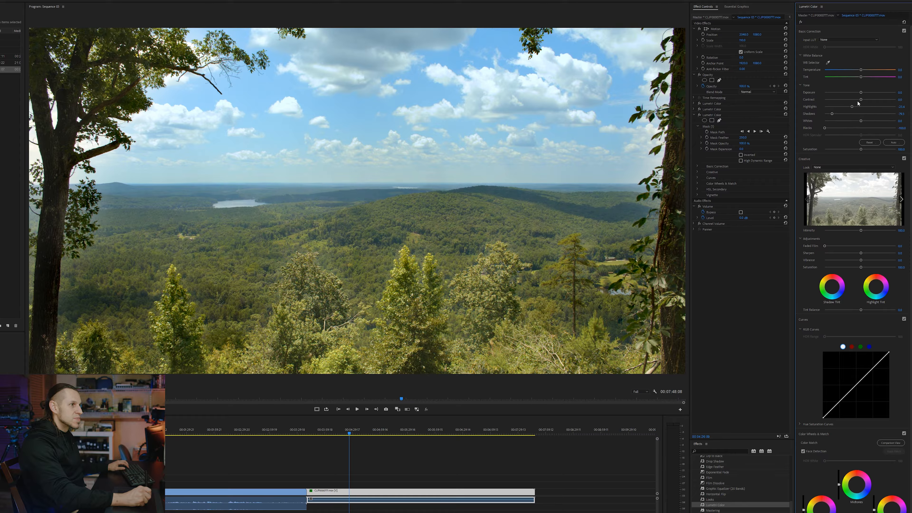
pyautogui.moveTo(861, 101)
pyautogui.mouseDown()
pyautogui.moveTo(887, 99)
pyautogui.moveTo(877, 99)
pyautogui.mouseUp()
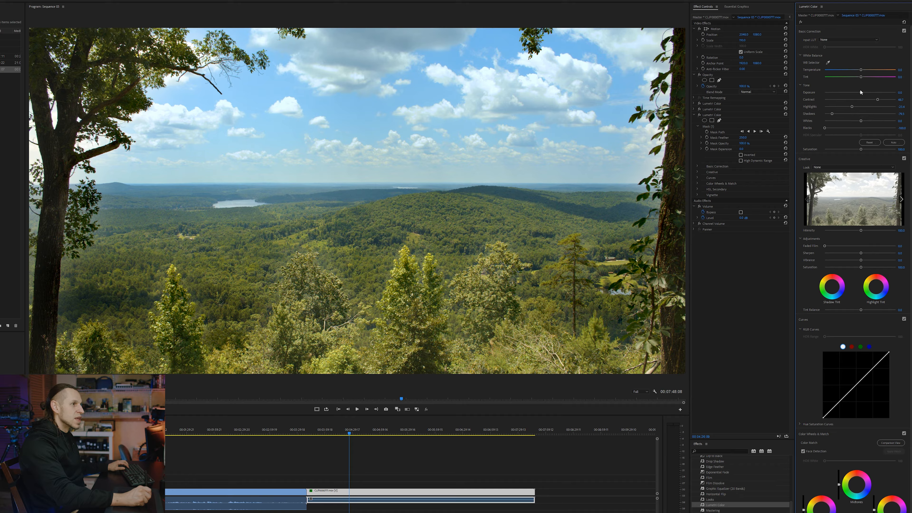
# Raise the masked valley's Exposure slightly and its Saturation to about 130.
pyautogui.moveTo(860, 94); pyautogui.dragTo(864, 93)
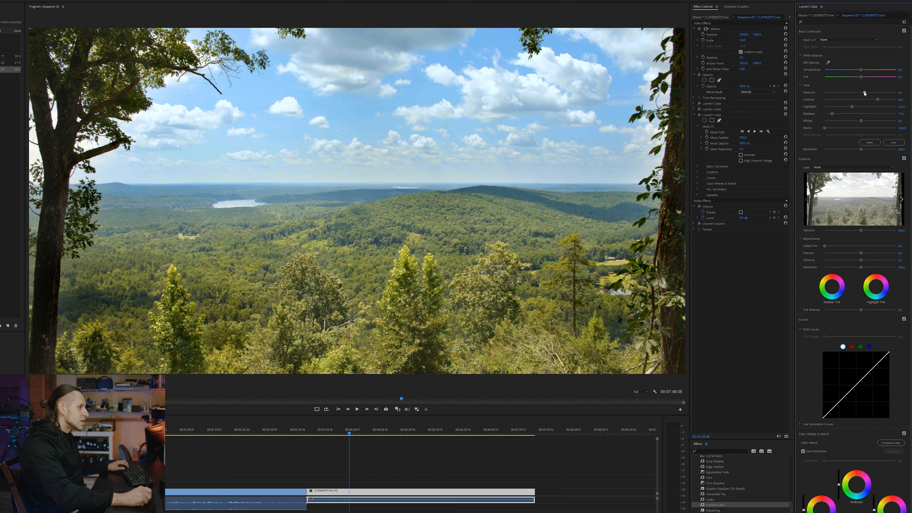
pyautogui.moveTo(863, 93); pyautogui.dragTo(863, 93)
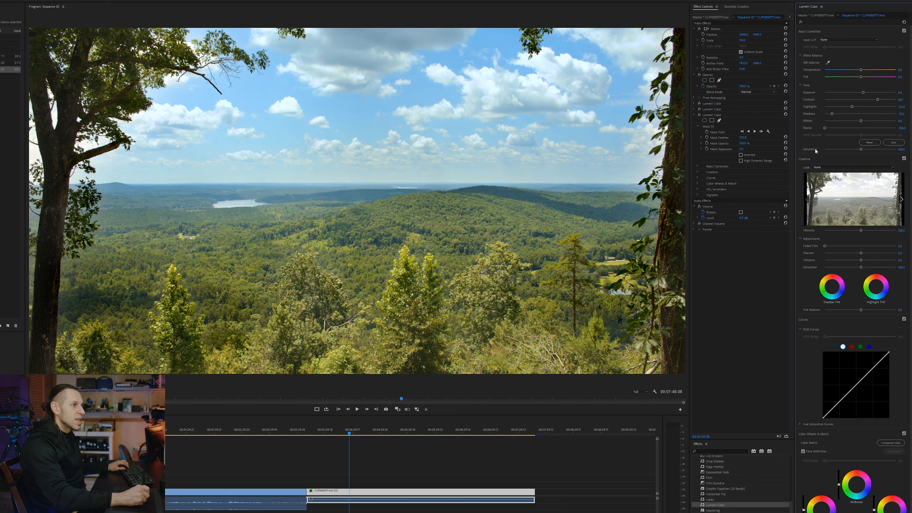
pyautogui.moveTo(861, 149); pyautogui.dragTo(871, 148)
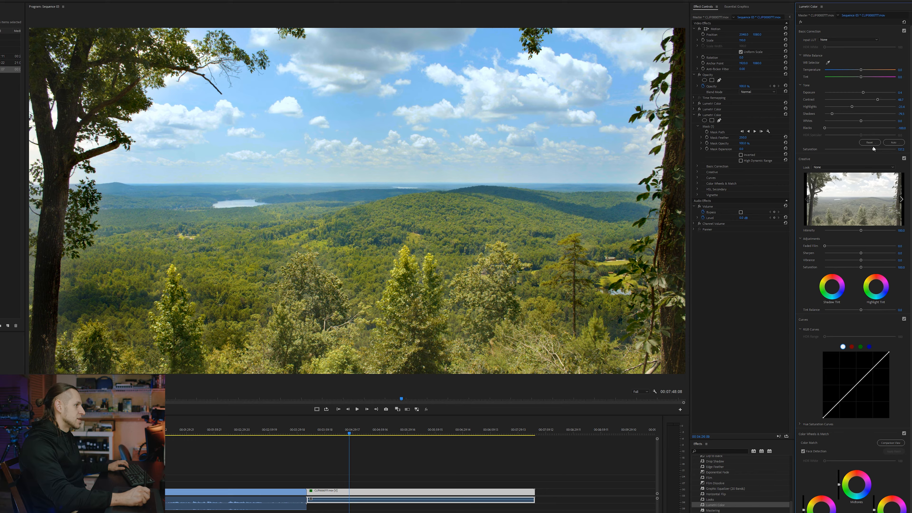
pyautogui.moveTo(872, 149); pyautogui.dragTo(871, 148)
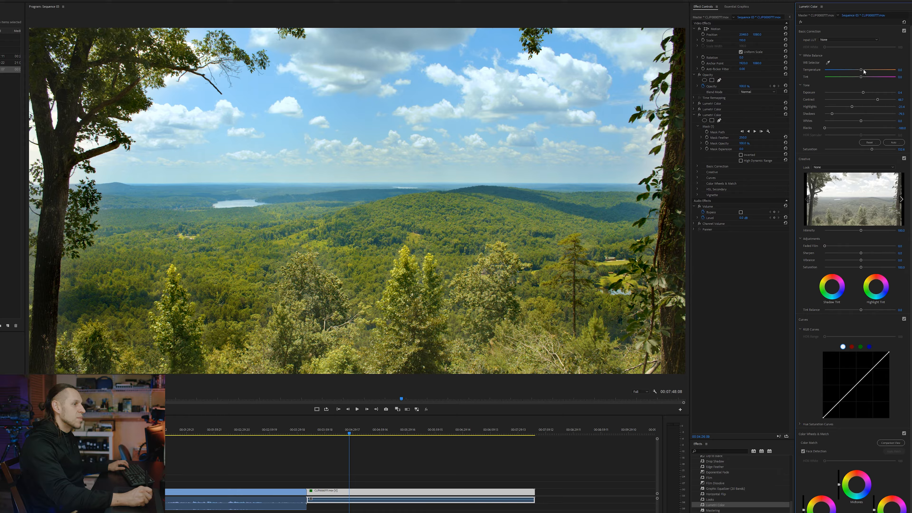
# Cool the masked valley's Temperature to about -37, collapse its Lumetri Color effect and compare the picture with that effect off and on.
pyautogui.moveTo(856, 71); pyautogui.dragTo(847, 74)
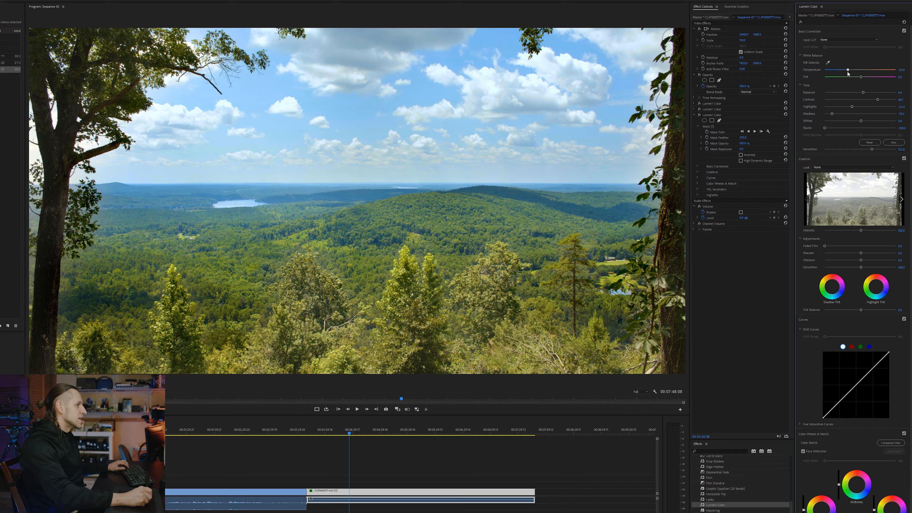
pyautogui.moveTo(849, 73); pyautogui.dragTo(847, 74)
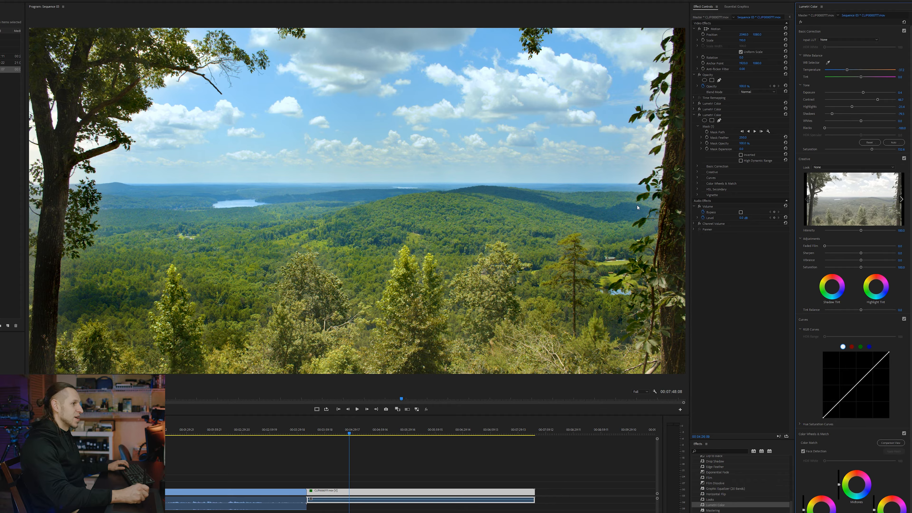
pyautogui.click(694, 115)
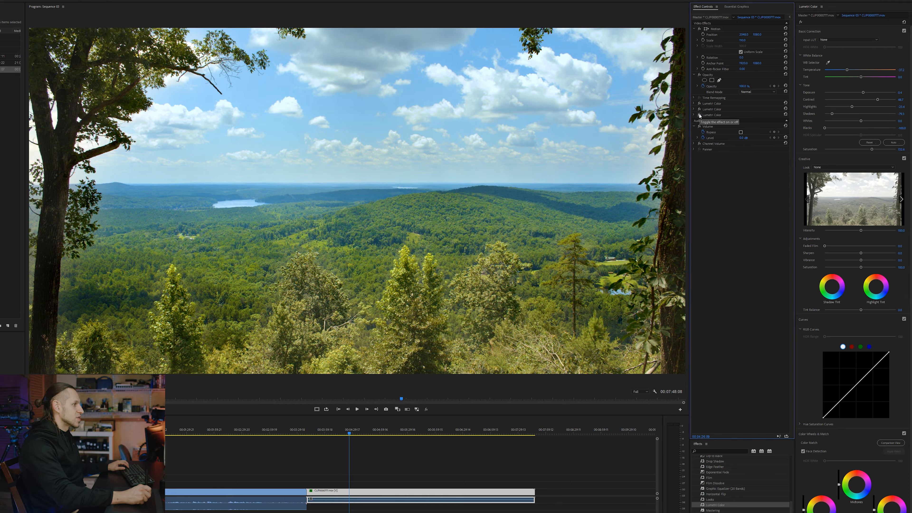
pyautogui.click(699, 114)
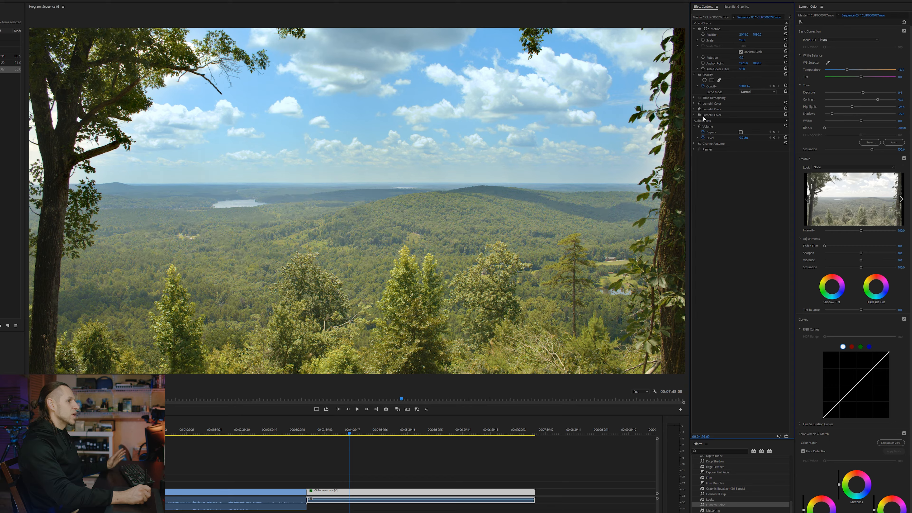
pyautogui.click(699, 114)
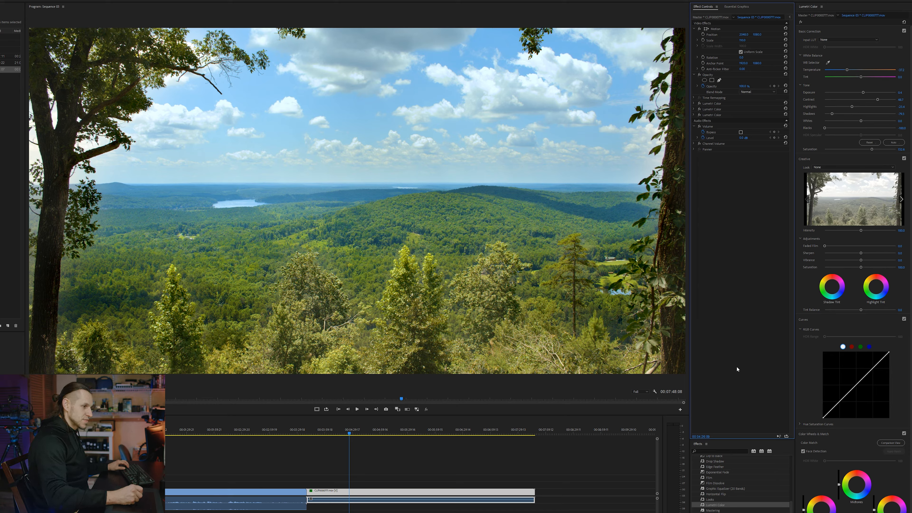
# Add another Lumetri Color effect to the clip and start a free-draw mask beside the left tree's trunk, level with the foreground bushes.
pyautogui.moveTo(713, 505); pyautogui.dragTo(743, 218)
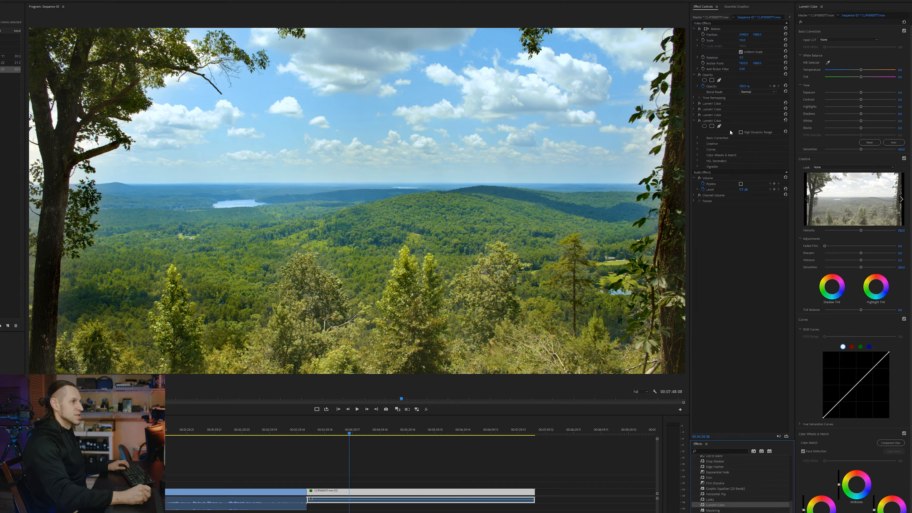
pyautogui.click(719, 126)
pyautogui.click(59, 336)
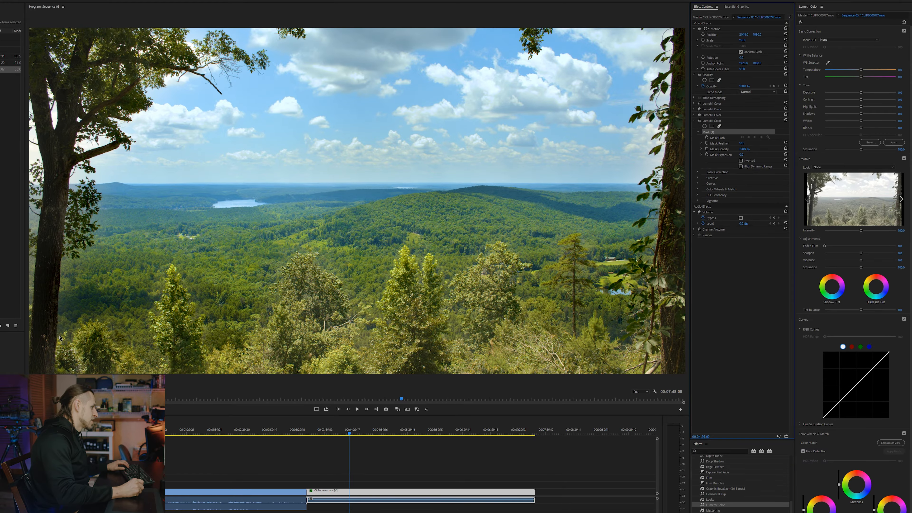
# Trace the foreground mask over the leftmost bush and around the pointed tree beside it, down its far side.
pyautogui.click(72, 338)
pyautogui.moveTo(91, 320); pyautogui.dragTo(99, 321)
pyautogui.click(135, 352)
pyautogui.click(160, 352)
pyautogui.moveTo(154, 335); pyautogui.dragTo(152, 309)
pyautogui.click(173, 265)
pyautogui.click(189, 291)
pyautogui.click(201, 324)
pyautogui.click(206, 347)
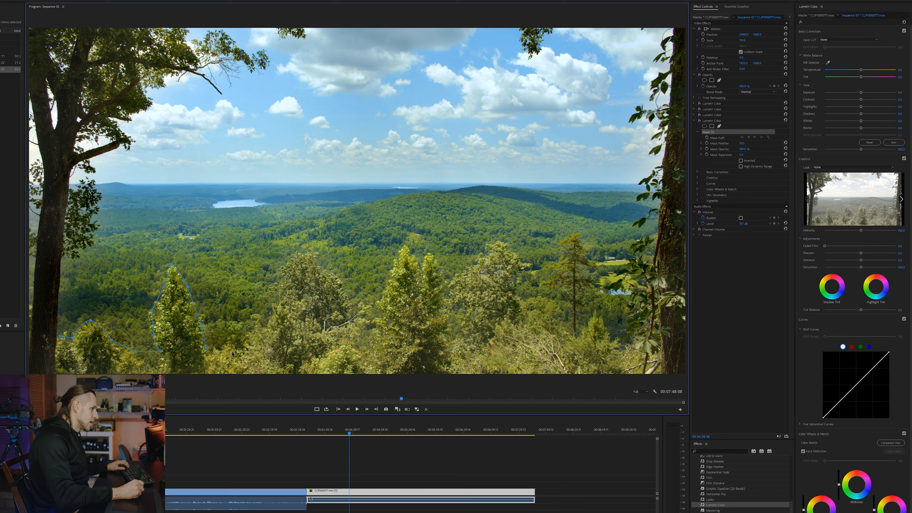
# Continue the foreground mask along the low brush and up the left side of the broad bushy tree.
pyautogui.click(222, 349)
pyautogui.click(233, 339)
pyautogui.click(246, 349)
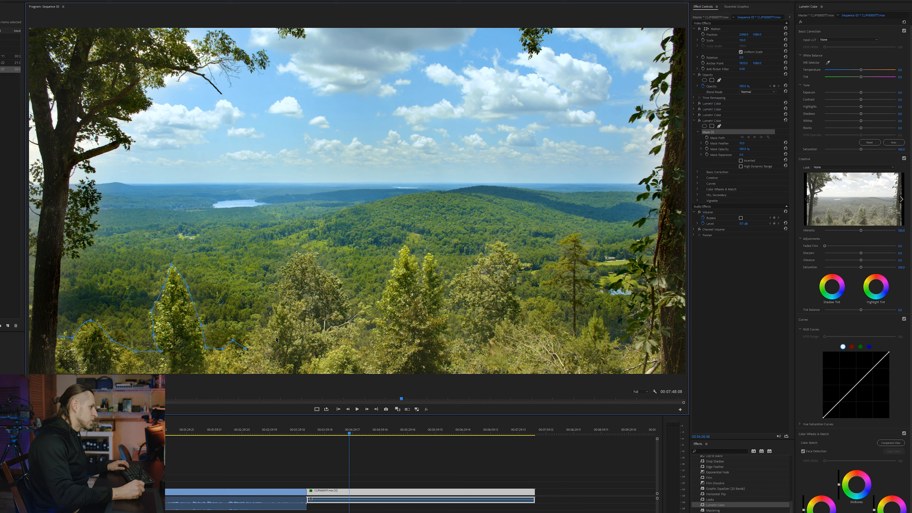
pyautogui.click(253, 336)
pyautogui.click(260, 323)
pyautogui.click(267, 327)
pyautogui.click(276, 308)
pyautogui.click(277, 299)
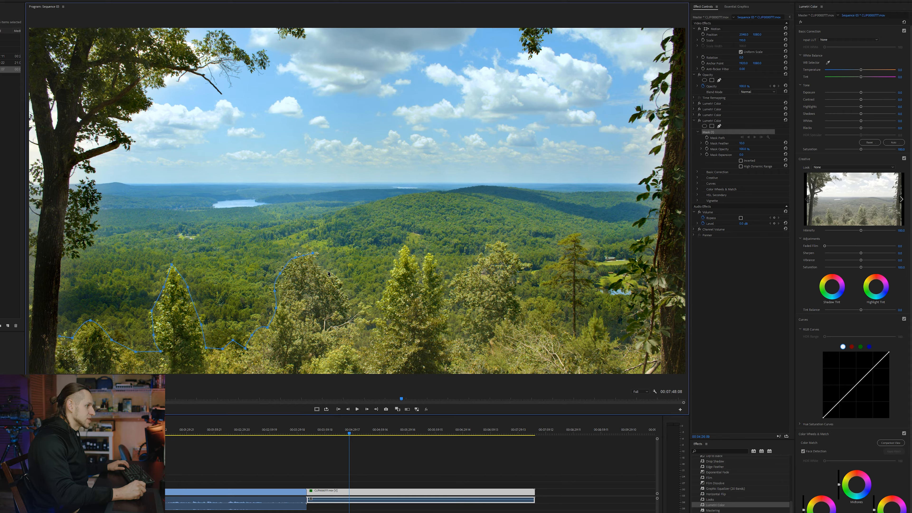
# Trace the mask down the bushy tree's right side, through the dip and around the twin-topped tree in the centre.
pyautogui.click(349, 312)
pyautogui.click(374, 325)
pyautogui.click(386, 296)
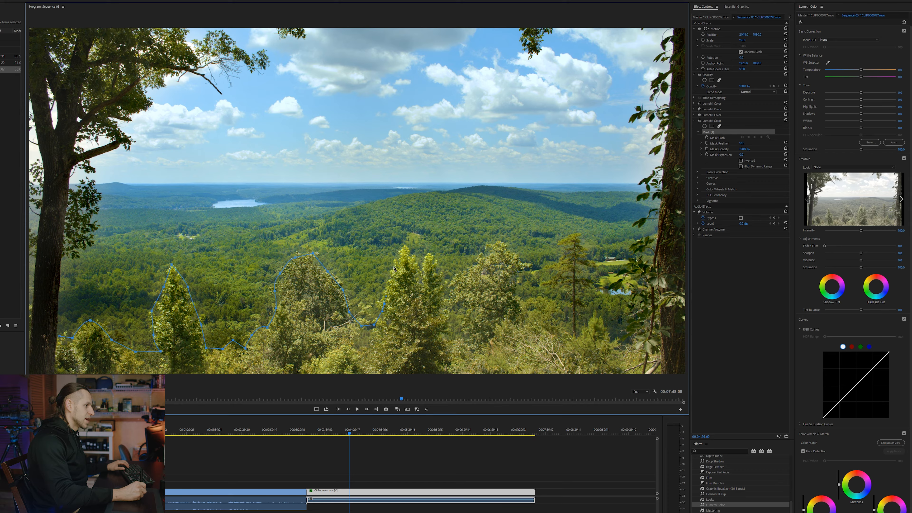
pyautogui.click(417, 278)
pyautogui.click(424, 265)
pyautogui.click(435, 261)
pyautogui.click(444, 298)
pyautogui.click(452, 298)
# Trace the mask over the broad tree right of the twin-topped one and along the brush to the thin pine's trunk.
pyautogui.moveTo(457, 278); pyautogui.dragTo(466, 270)
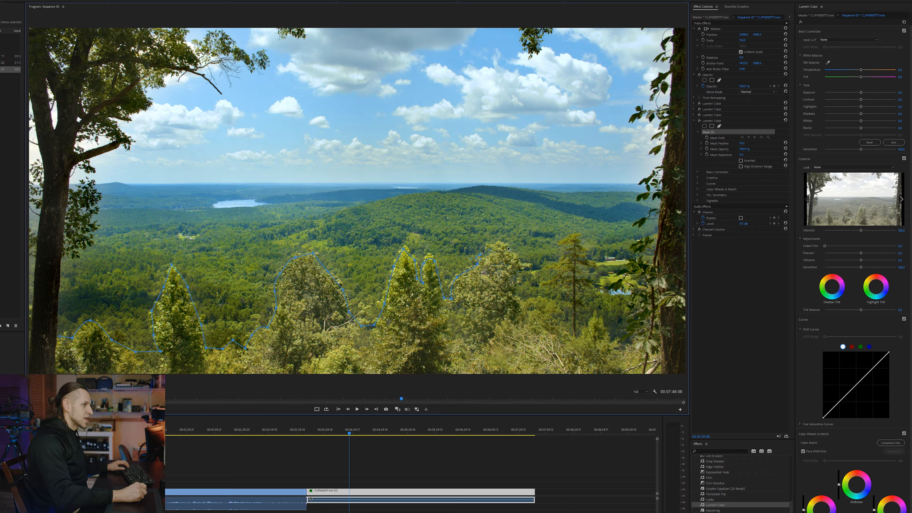
pyautogui.click(518, 259)
pyautogui.click(517, 273)
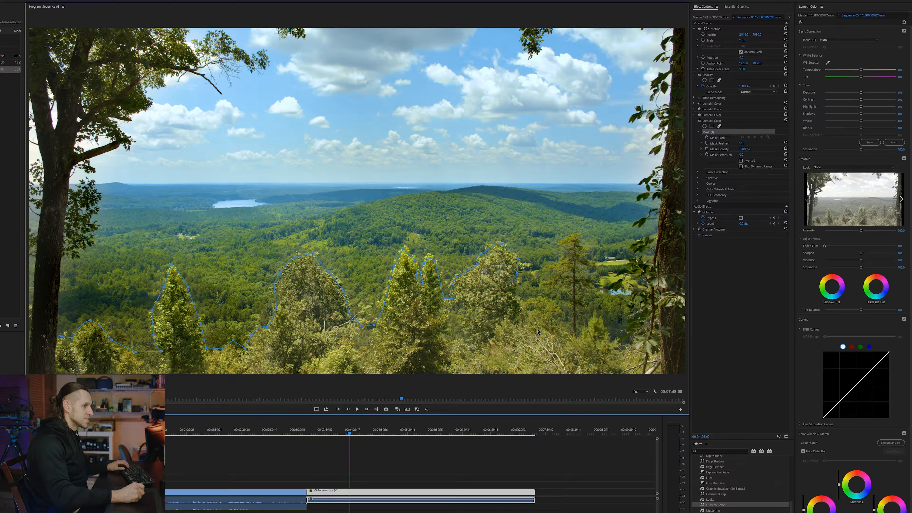
pyautogui.click(523, 302)
pyautogui.click(537, 298)
pyautogui.click(555, 299)
pyautogui.click(570, 304)
# Outline the thin pine's crown and trunk, and continue the mask over the small bush to the base of the right-hand tree.
pyautogui.moveTo(548, 286); pyautogui.dragTo(551, 276)
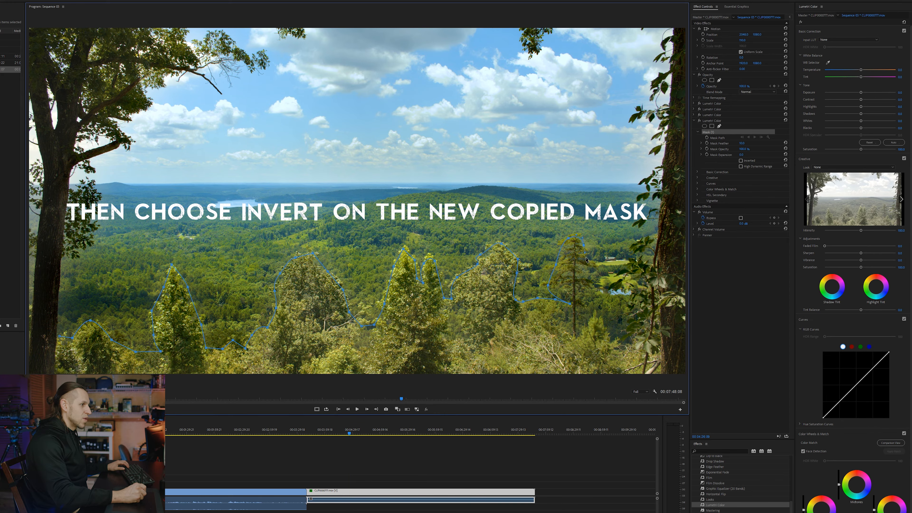
pyautogui.click(588, 264)
pyautogui.click(592, 279)
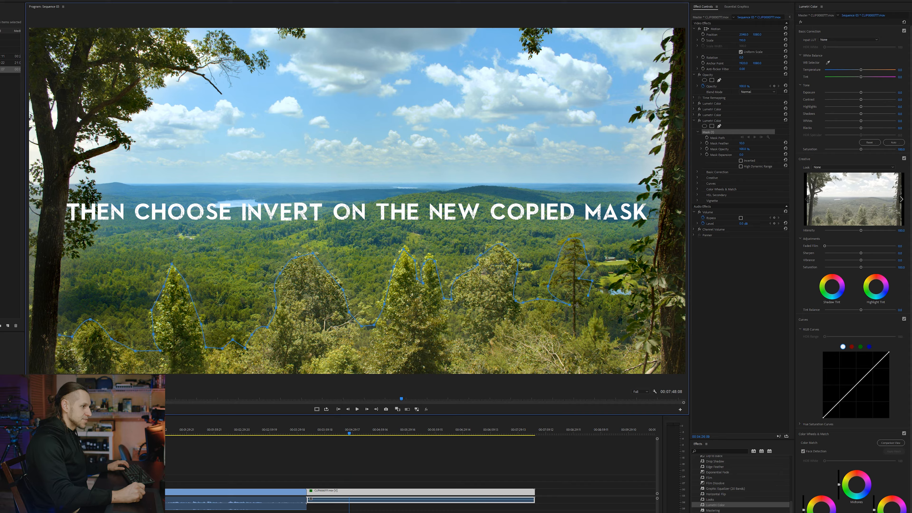
pyautogui.press('ctrl')
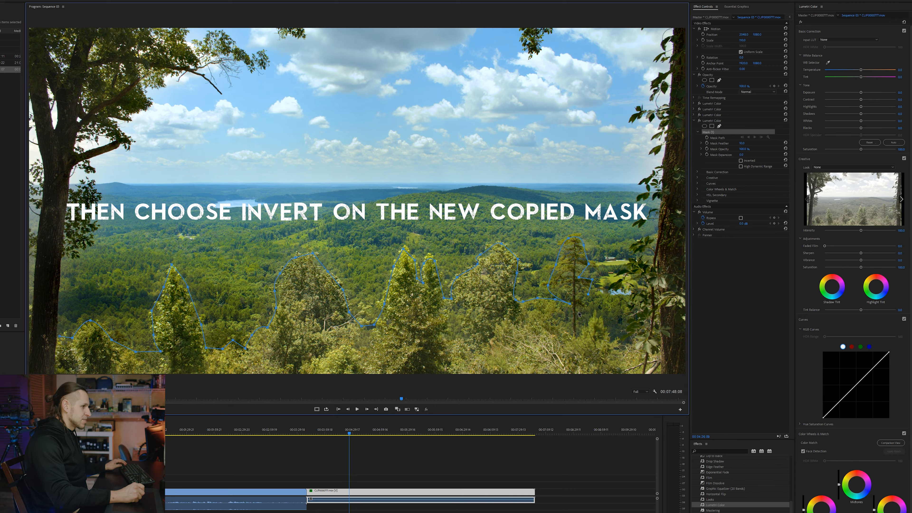
pyautogui.click(576, 327)
pyautogui.moveTo(590, 320)
pyautogui.mouseDown()
pyautogui.moveTo(598, 313)
pyautogui.moveTo(606, 329)
pyautogui.mouseUp()
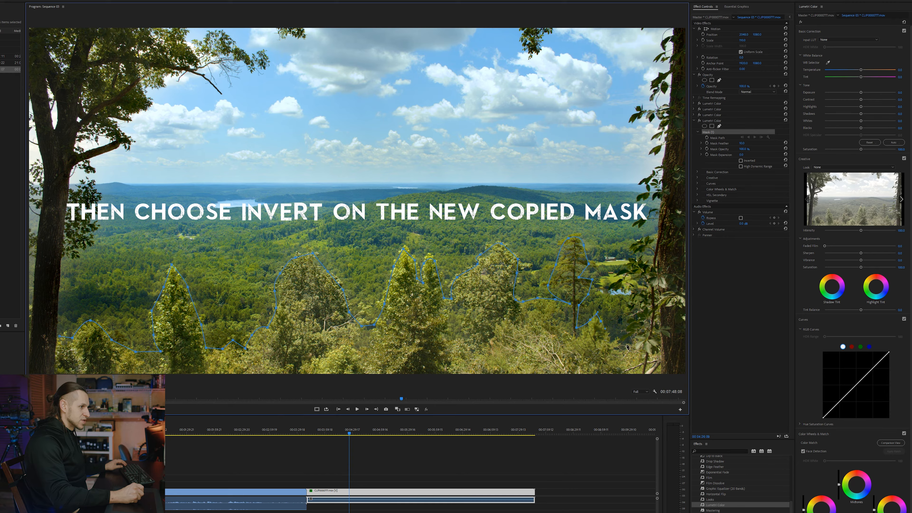
pyautogui.click(644, 335)
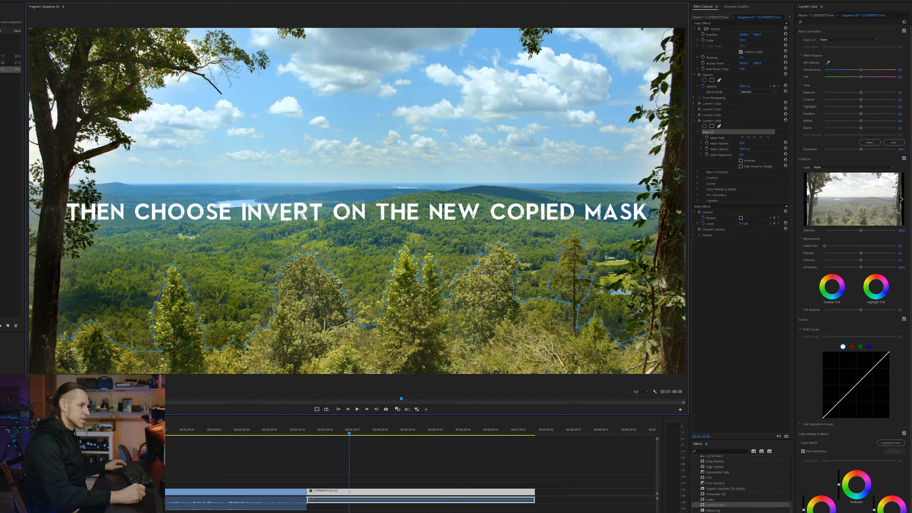
pyautogui.moveTo(641, 296); pyautogui.dragTo(638, 256)
pyautogui.click(653, 256)
pyautogui.click(657, 213)
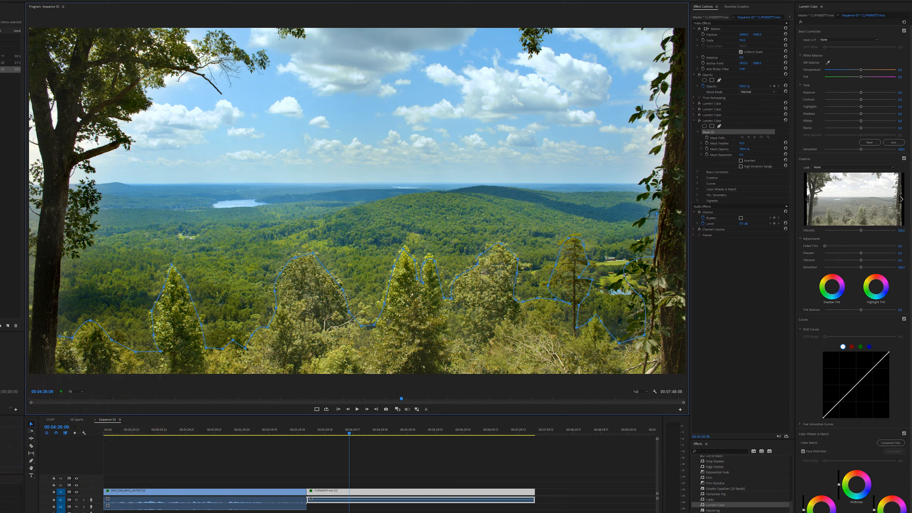
pyautogui.hotkey('ctrl', 'z')
pyautogui.hotkey('ctrl', 'z')
pyautogui.hotkey('ctrl', 'z')
pyautogui.hotkey('ctrl', 'z')
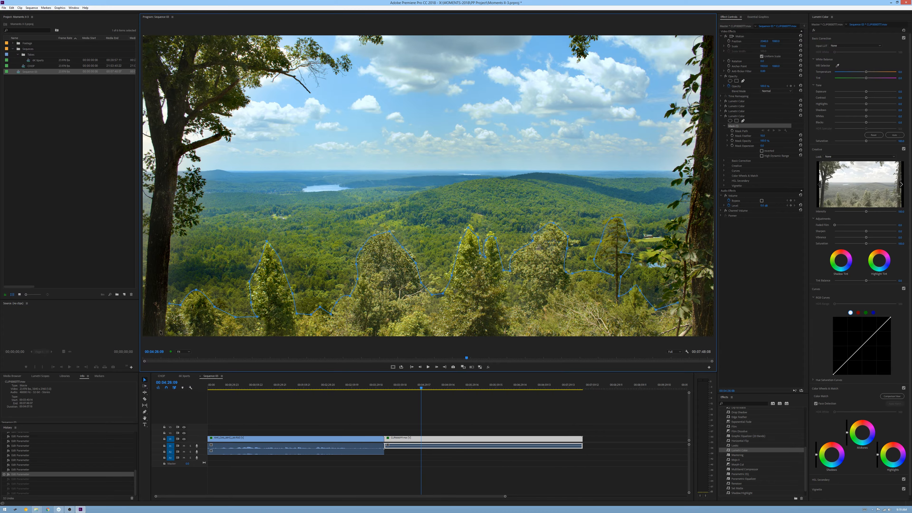
# Run the foreground mask below the frame's bottom edge and close it at its starting point beside the left trunk.
pyautogui.click(182, 352)
pyautogui.click(183, 367)
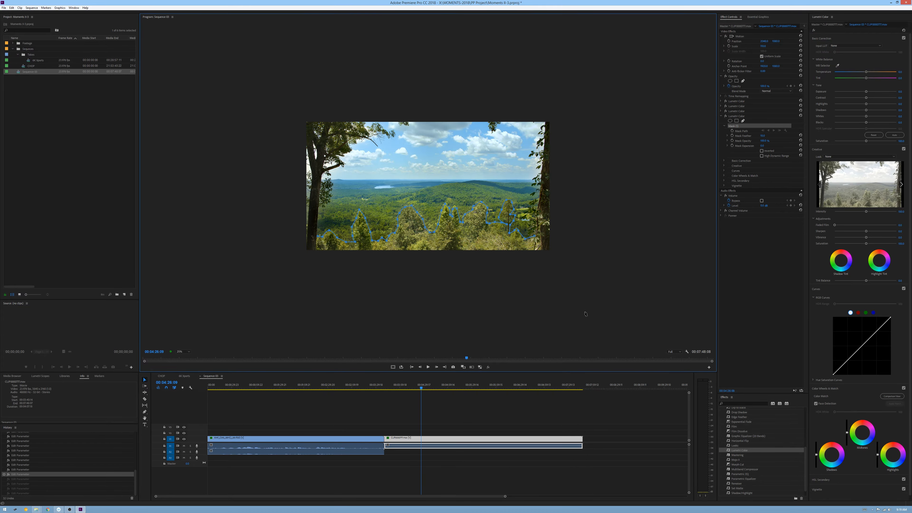
pyautogui.click(540, 256)
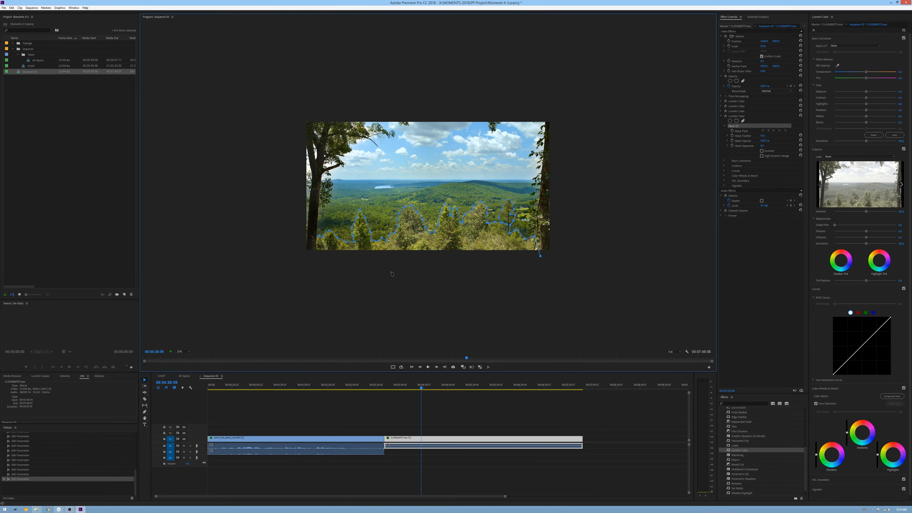
pyautogui.click(317, 269)
pyautogui.click(317, 237)
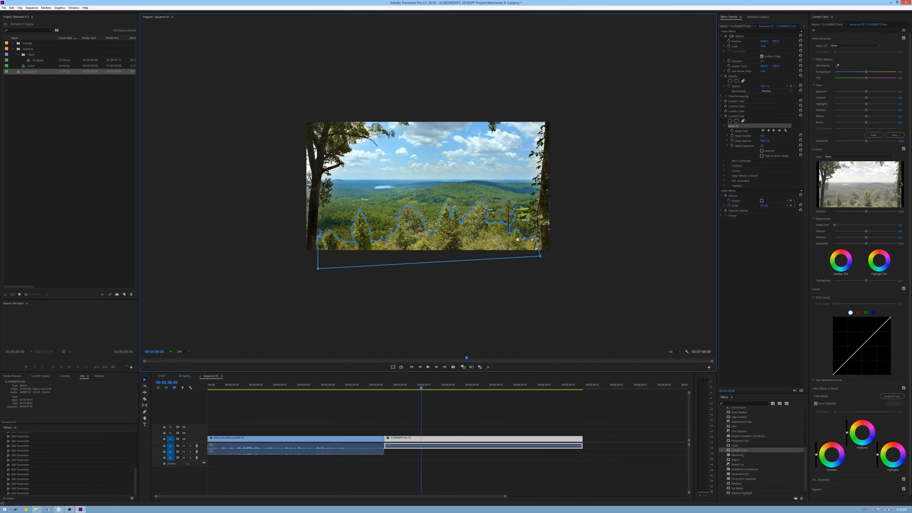
# Increase the foreground mask's feather and deselect the mask.
pyautogui.click(764, 136)
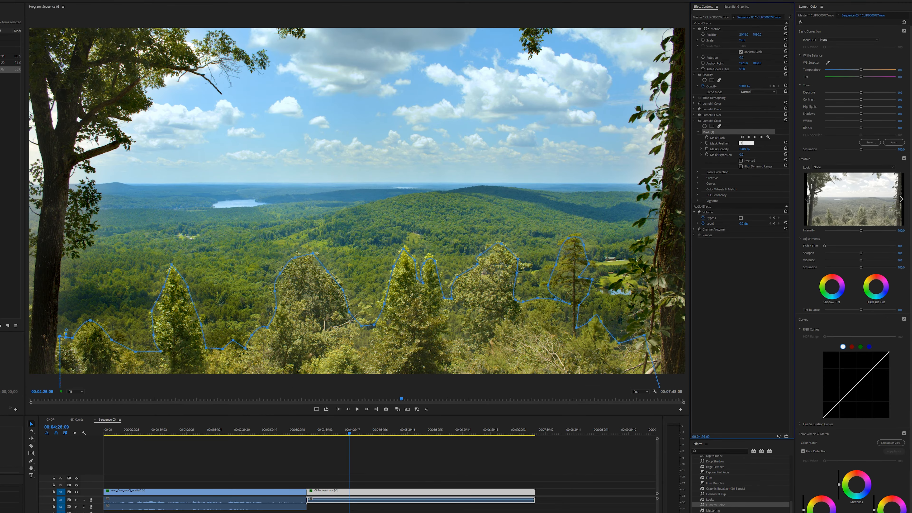
pyautogui.press('Return')
pyautogui.click(736, 266)
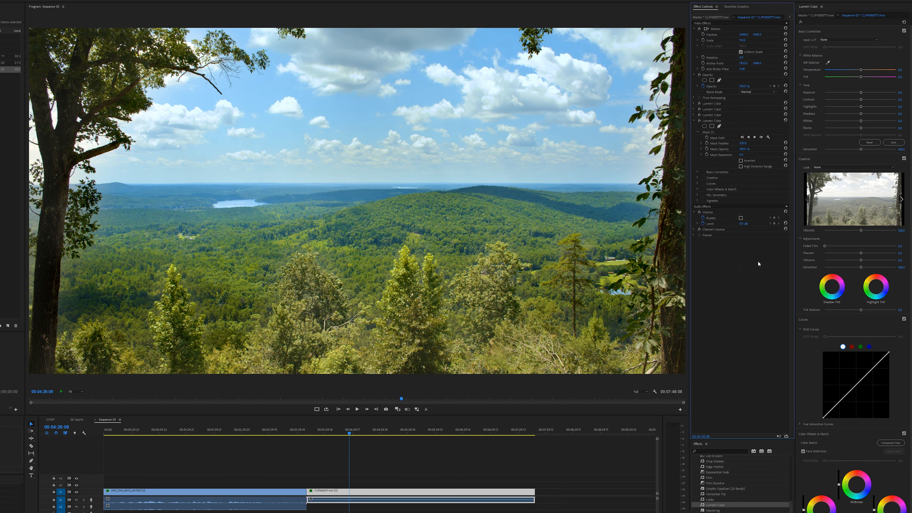
# Lower the masked foreground's Shadows to about -24, raise its Highlights to about 12 and lift its Blacks slightly.
pyautogui.click(860, 115)
pyautogui.moveTo(855, 116)
pyautogui.mouseDown()
pyautogui.moveTo(895, 105)
pyautogui.moveTo(865, 107)
pyautogui.mouseUp()
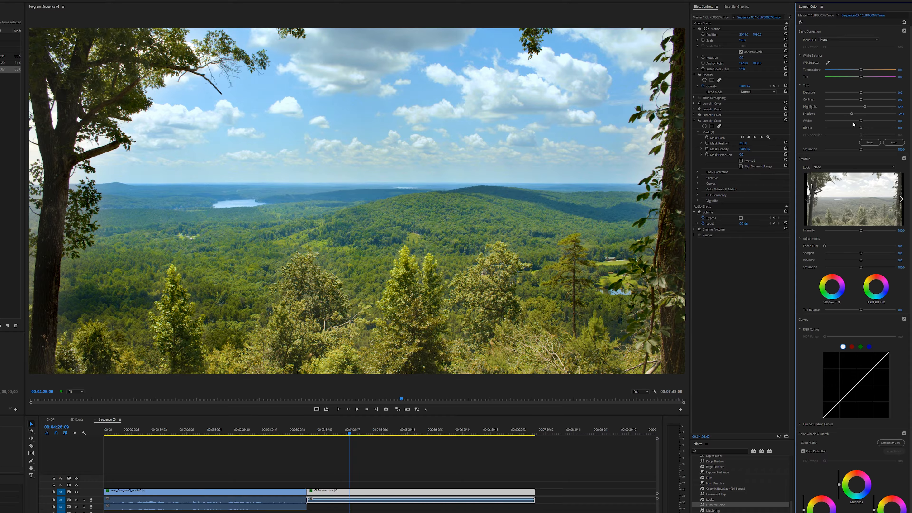
pyautogui.moveTo(861, 127); pyautogui.dragTo(863, 130)
# Raise the masked foreground's Exposure and Saturation slightly, and warm its Temperature to about 14.
pyautogui.moveTo(861, 70)
pyautogui.mouseDown()
pyautogui.moveTo(873, 70)
pyautogui.moveTo(853, 70)
pyautogui.moveTo(862, 73)
pyautogui.mouseUp()
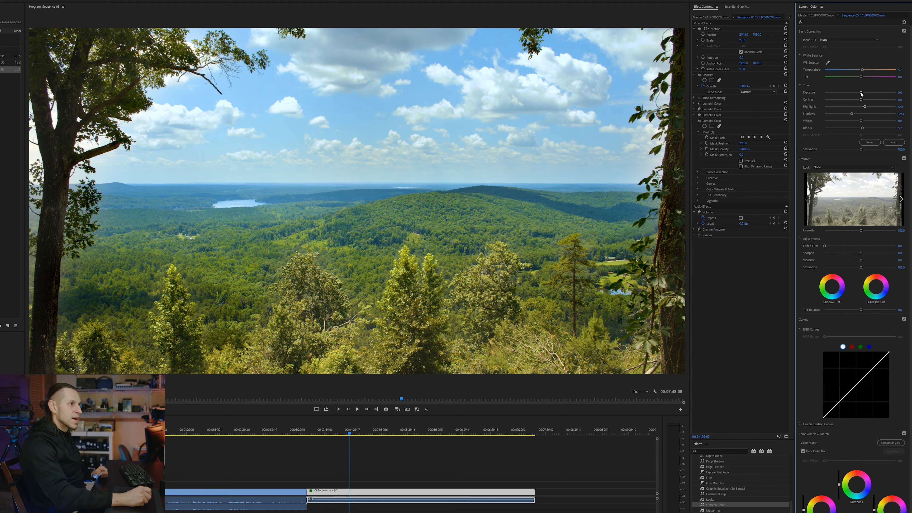
pyautogui.moveTo(860, 93); pyautogui.dragTo(865, 94)
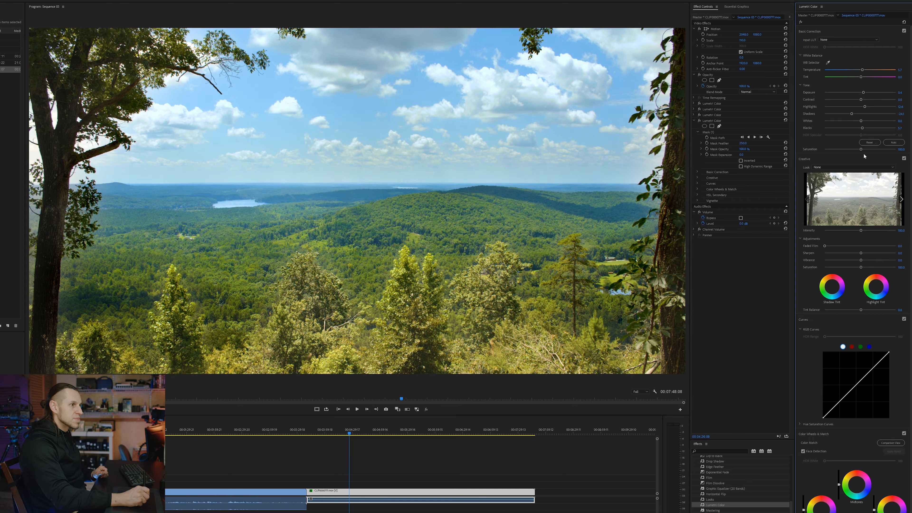
pyautogui.moveTo(861, 149)
pyautogui.mouseDown()
pyautogui.moveTo(878, 150)
pyautogui.moveTo(864, 149)
pyautogui.mouseUp()
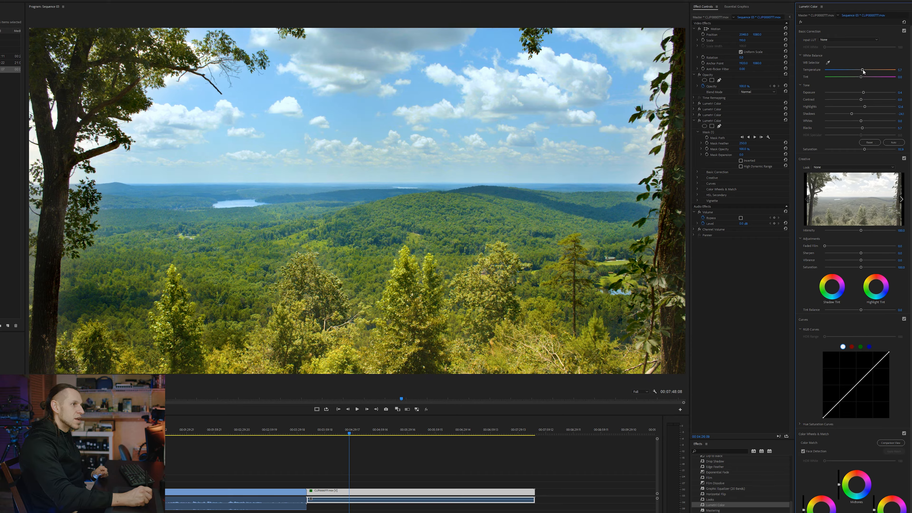
pyautogui.moveTo(856, 72); pyautogui.dragTo(844, 74)
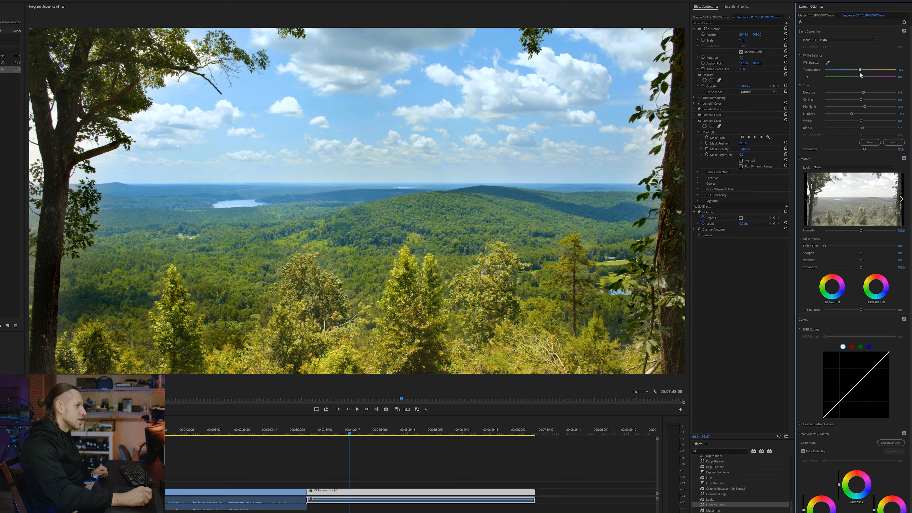
pyautogui.moveTo(867, 72); pyautogui.dragTo(866, 72)
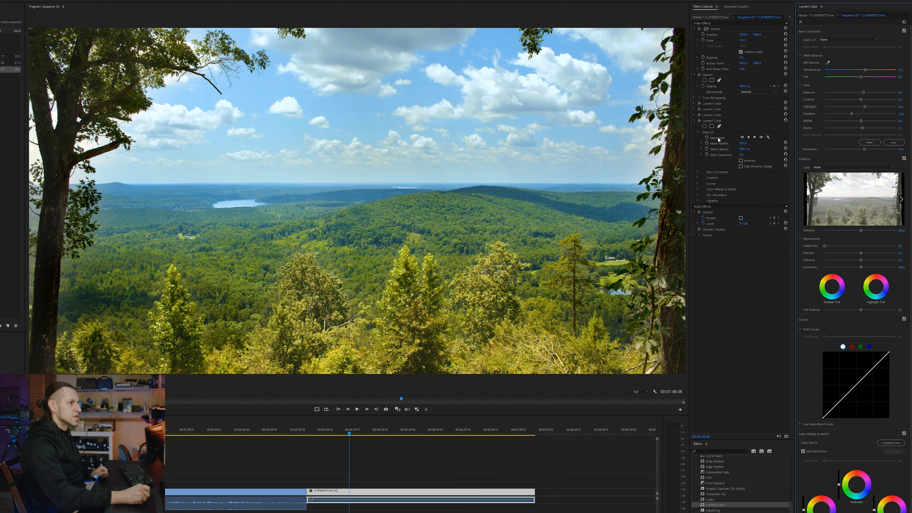
# Select the foreground mask and examine how its whole outline follows the foreground trees.
pyautogui.click(713, 133)
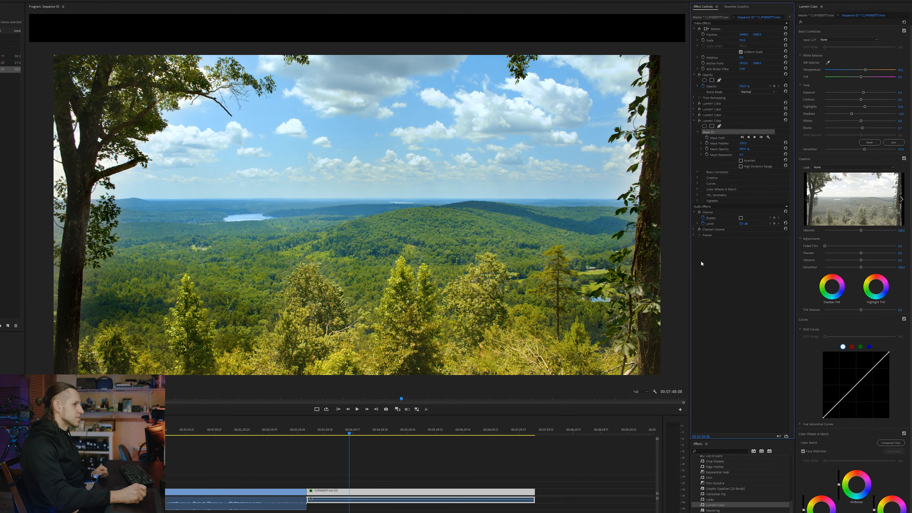
pyautogui.click(706, 255)
pyautogui.click(709, 133)
pyautogui.click(736, 259)
pyautogui.click(708, 132)
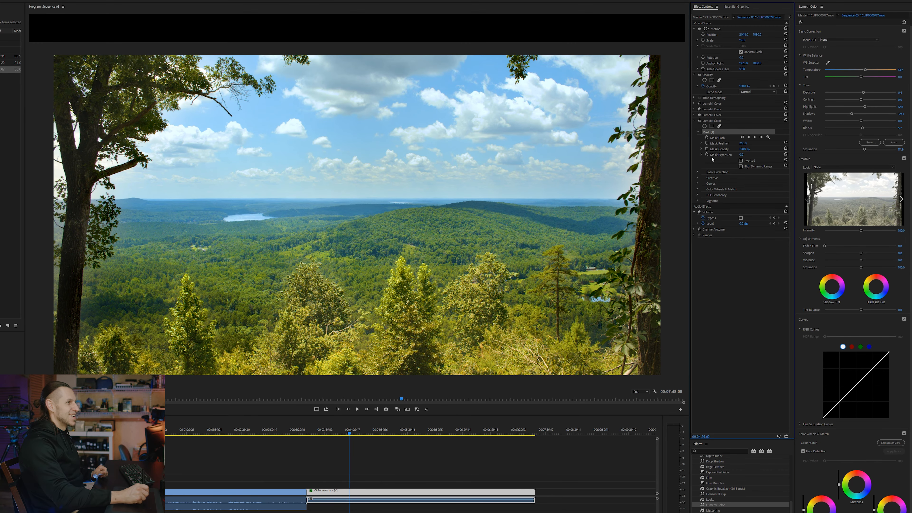
pyautogui.click(70, 392)
pyautogui.click(70, 409)
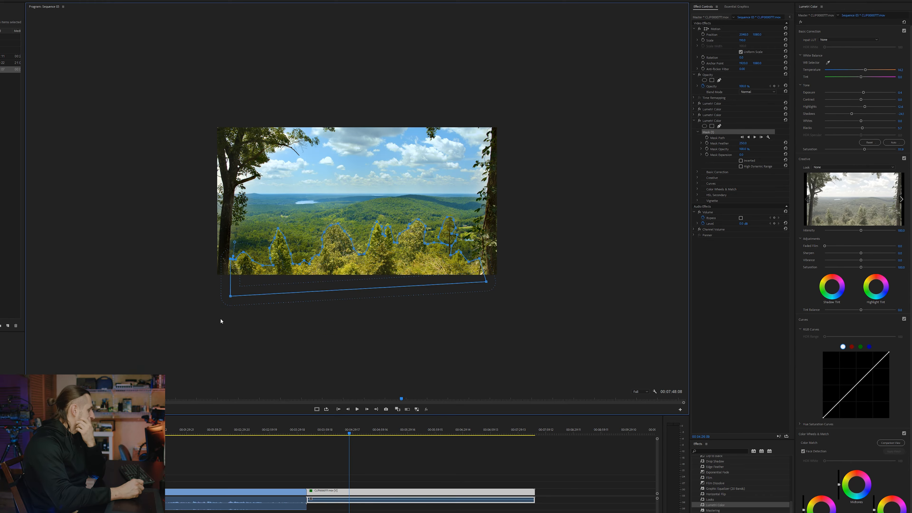
pyautogui.click(70, 391)
pyautogui.click(70, 397)
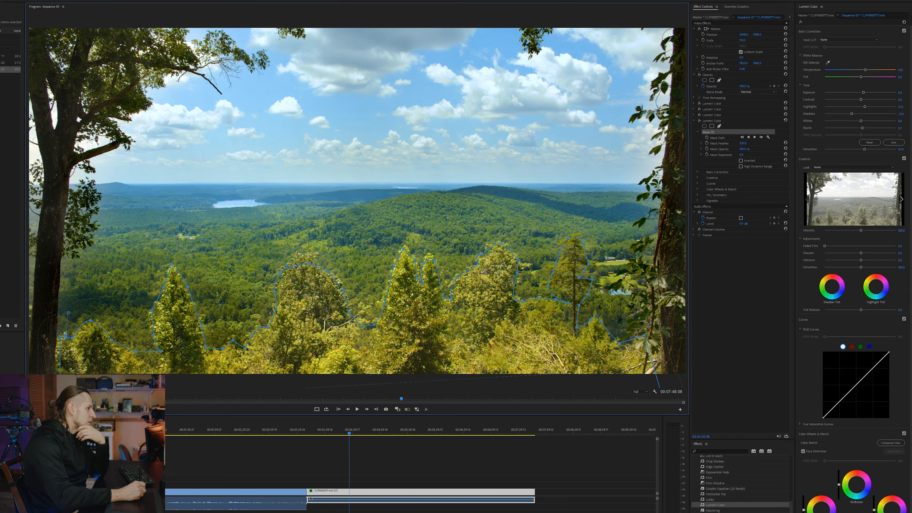
# Set the foreground trees' mask feather to 350 and deselect the mask.
pyautogui.moveTo(174, 273); pyautogui.dragTo(173, 278)
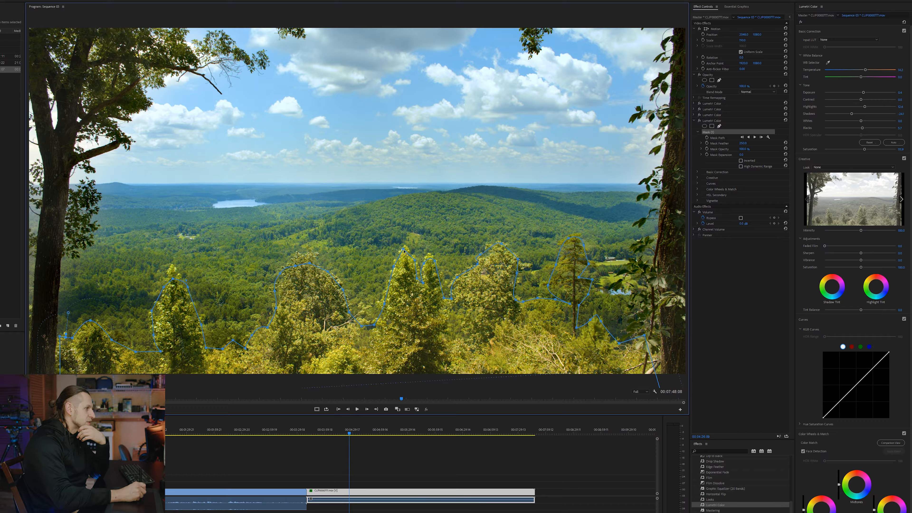
pyautogui.moveTo(405, 255); pyautogui.dragTo(406, 260)
pyautogui.moveTo(502, 246); pyautogui.dragTo(502, 253)
pyautogui.moveTo(569, 239); pyautogui.dragTo(570, 245)
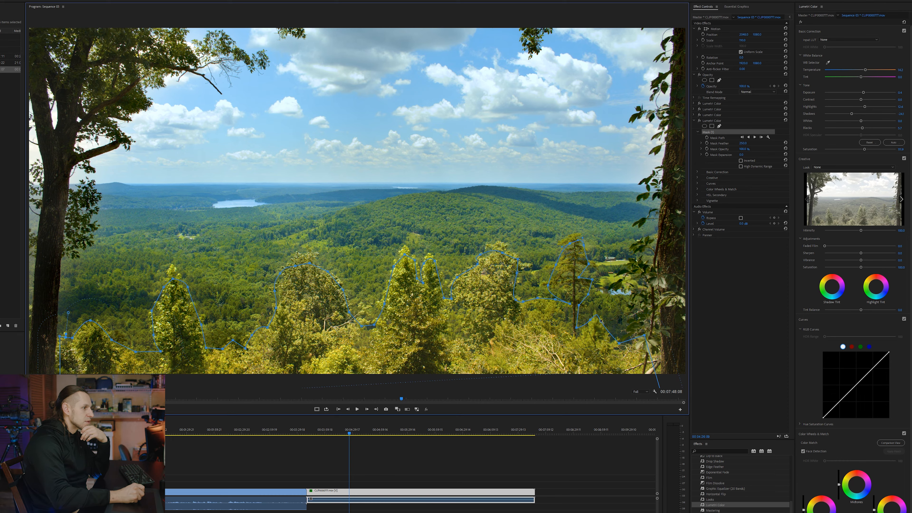
pyautogui.click(743, 143)
pyautogui.write('350')
pyautogui.press('Return')
pyautogui.click(765, 284)
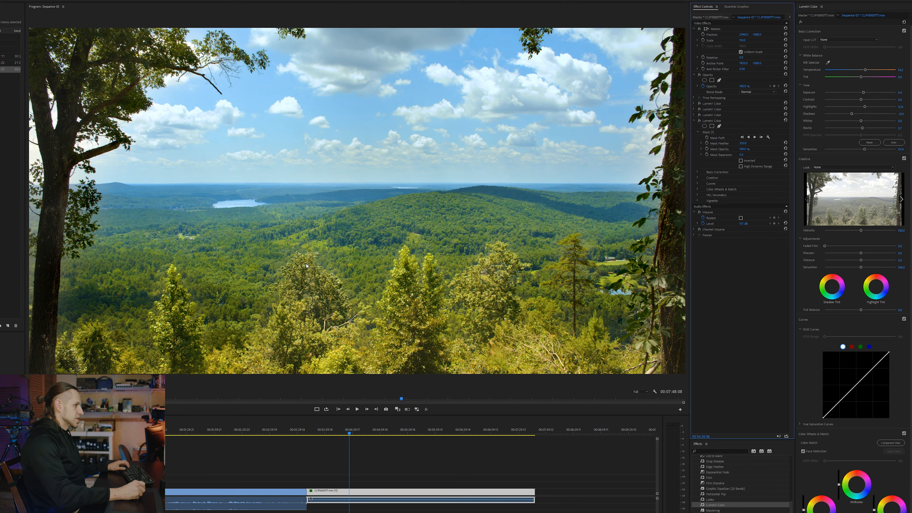
# Select the valley effect's mask and lower its outline around the crown of the broad tree left of centre.
pyautogui.click(708, 131)
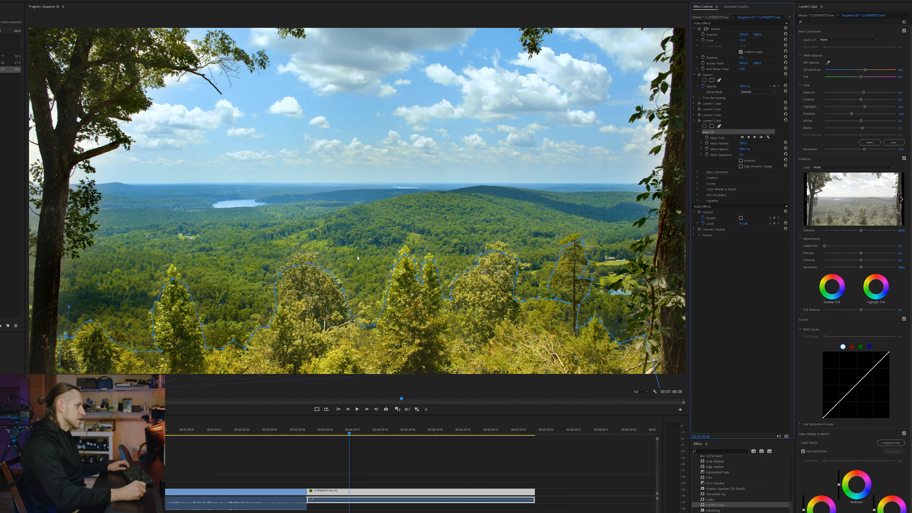
pyautogui.click(280, 276)
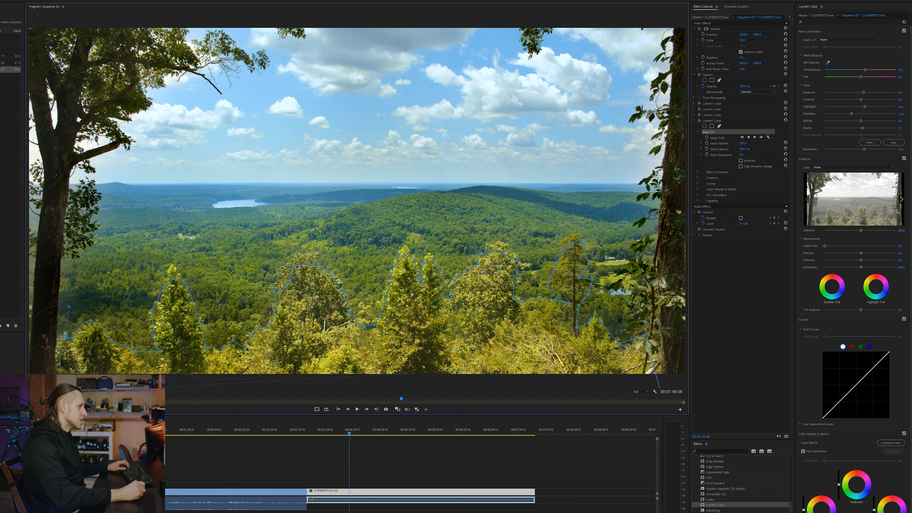
pyautogui.moveTo(301, 276); pyautogui.dragTo(321, 284)
pyautogui.click(694, 115)
pyautogui.click(711, 126)
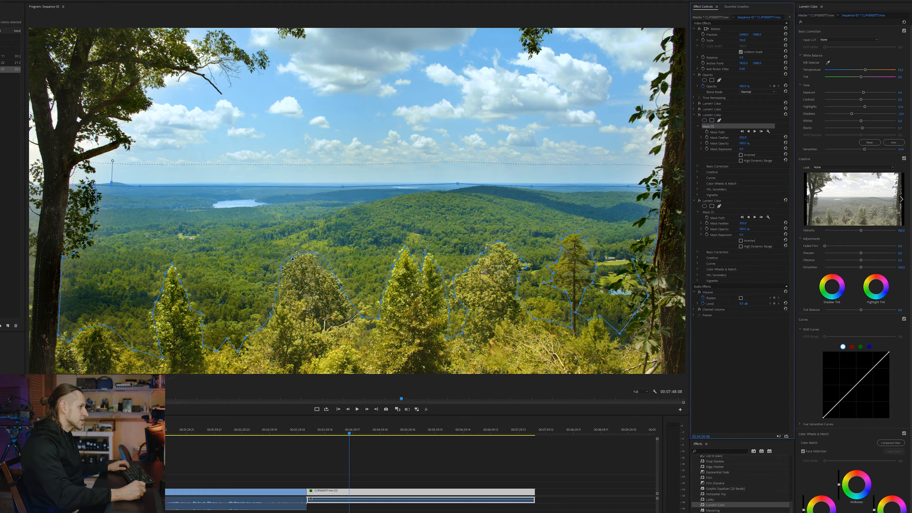
pyautogui.click(294, 264)
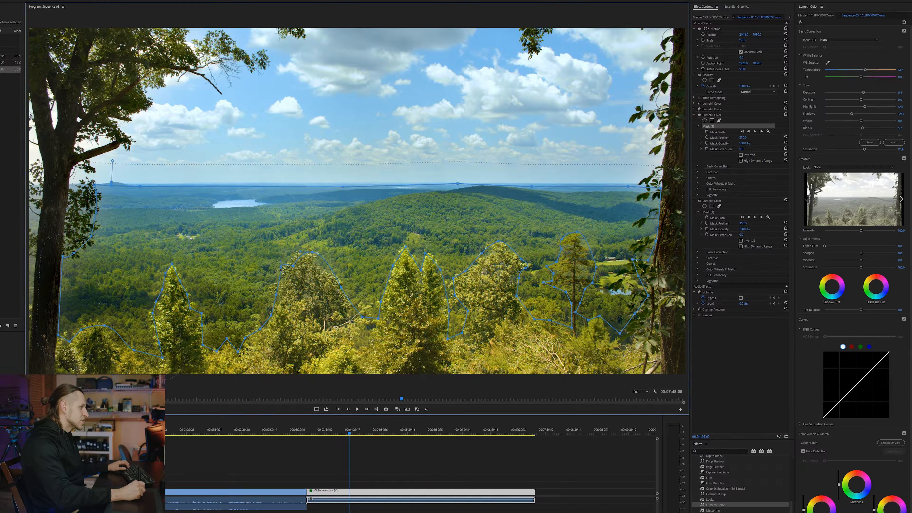
pyautogui.moveTo(311, 253); pyautogui.dragTo(317, 268)
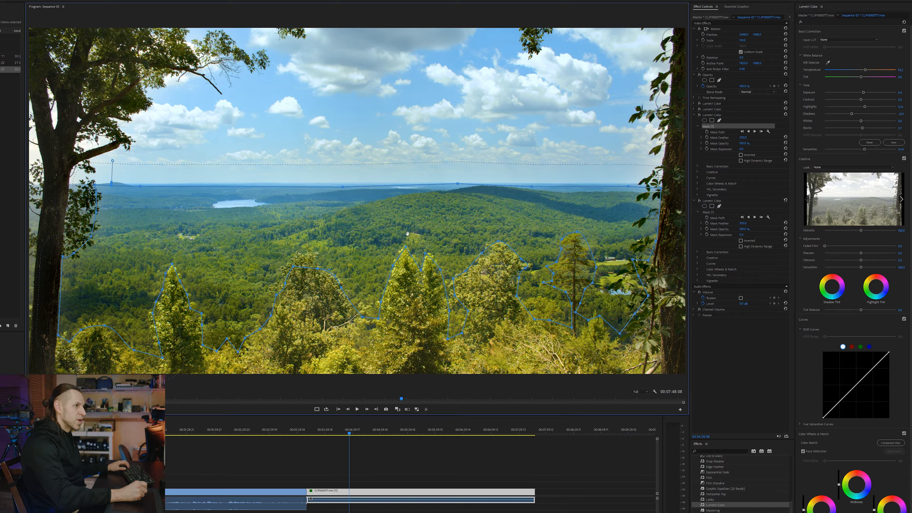
# Set the valley mask's feather to 350, deselect the mask and collapse the valley and foreground Lumetri Color effects.
pyautogui.click(746, 139)
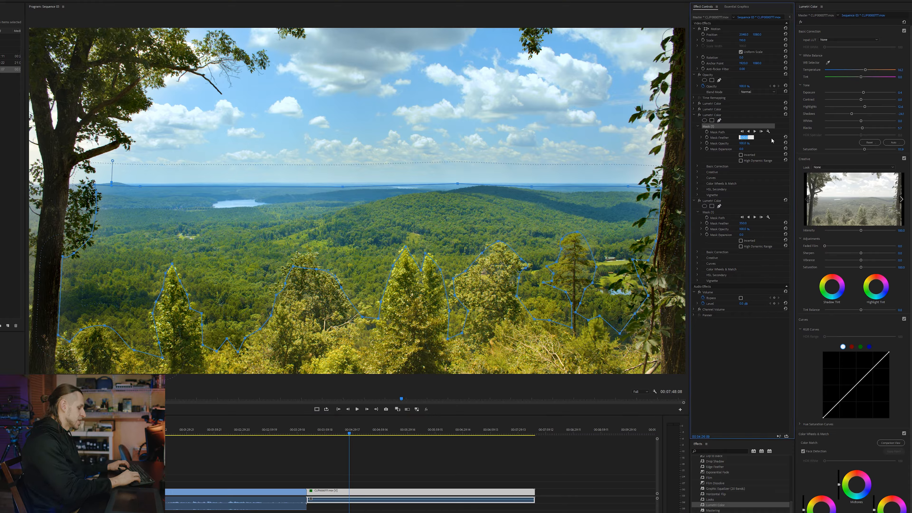
pyautogui.write('350')
pyautogui.press('Return')
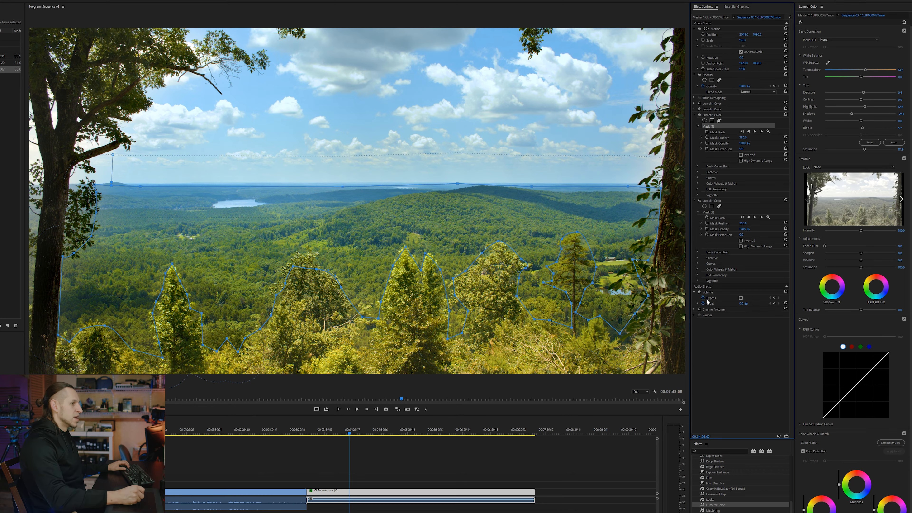
pyautogui.click(743, 355)
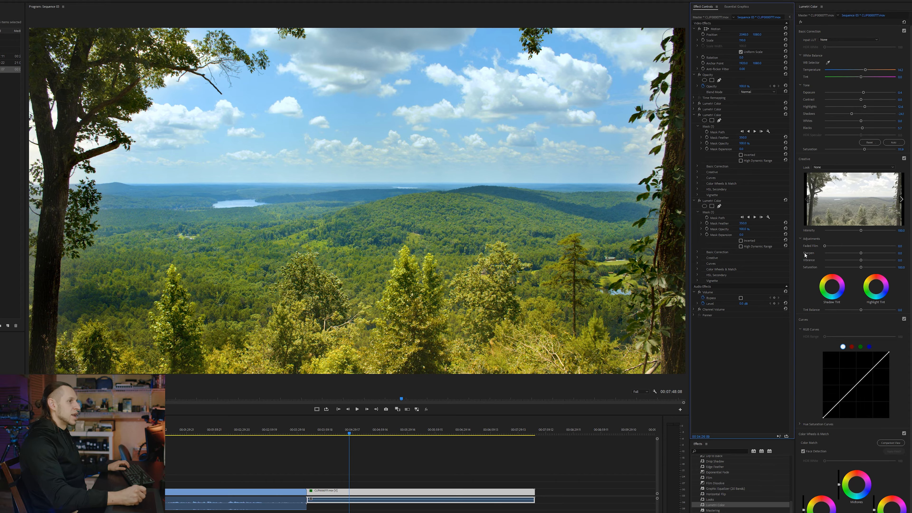
pyautogui.click(695, 115)
pyautogui.click(694, 121)
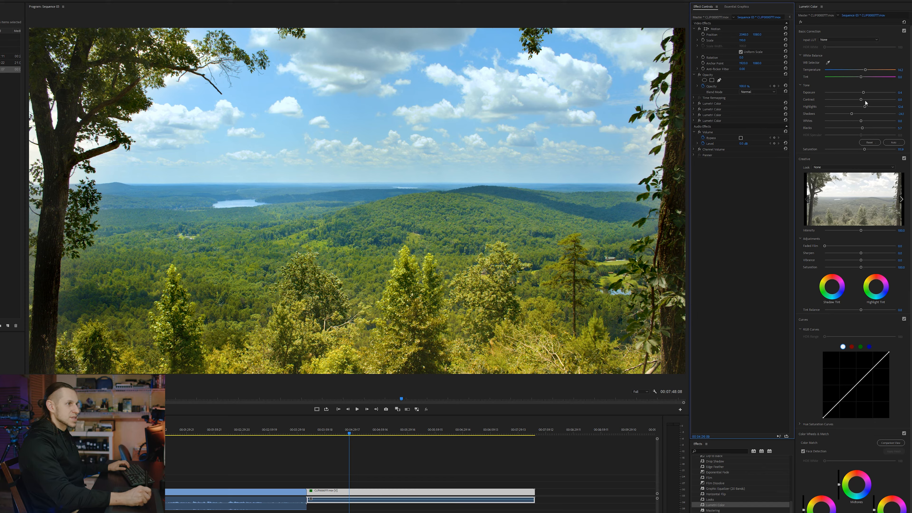
# Raise the Whites, Saturation and Sharpen of the masked foreground trees moderately.
pyautogui.moveTo(861, 121); pyautogui.dragTo(874, 121)
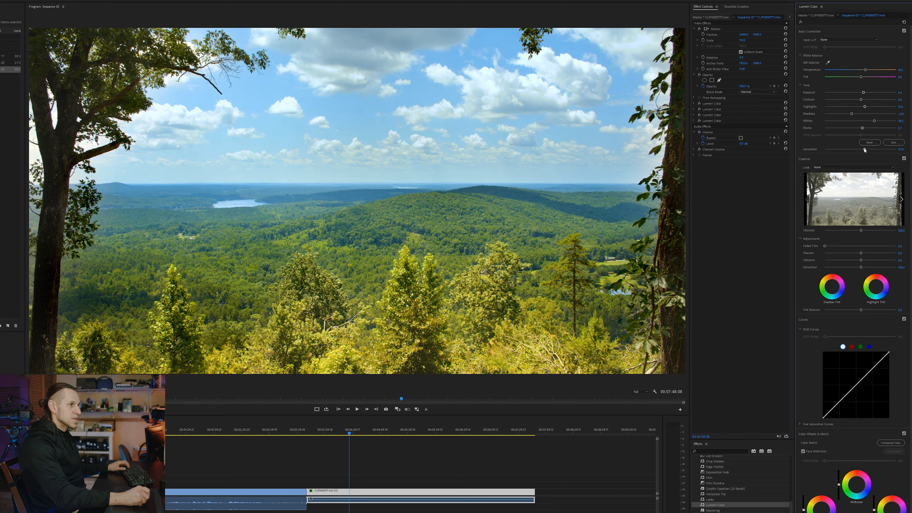
pyautogui.moveTo(873, 149)
pyautogui.mouseDown()
pyautogui.moveTo(885, 146)
pyautogui.moveTo(872, 150)
pyautogui.mouseUp()
pyautogui.moveTo(861, 253)
pyautogui.mouseDown()
pyautogui.moveTo(880, 252)
pyautogui.moveTo(873, 252)
pyautogui.mouseUp()
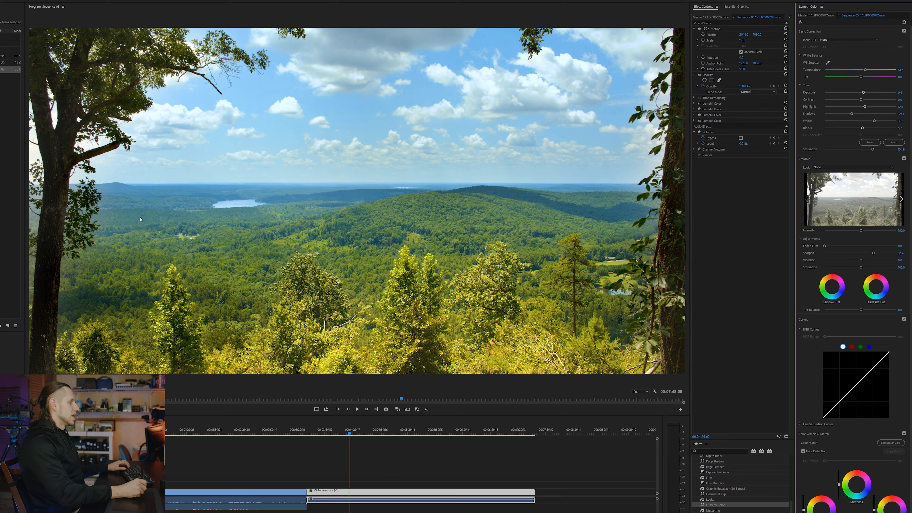
# Apply another Lumetri Color effect to the second clip, with the preview reduced to leave room around the frame.
pyautogui.click(69, 392)
pyautogui.click(68, 404)
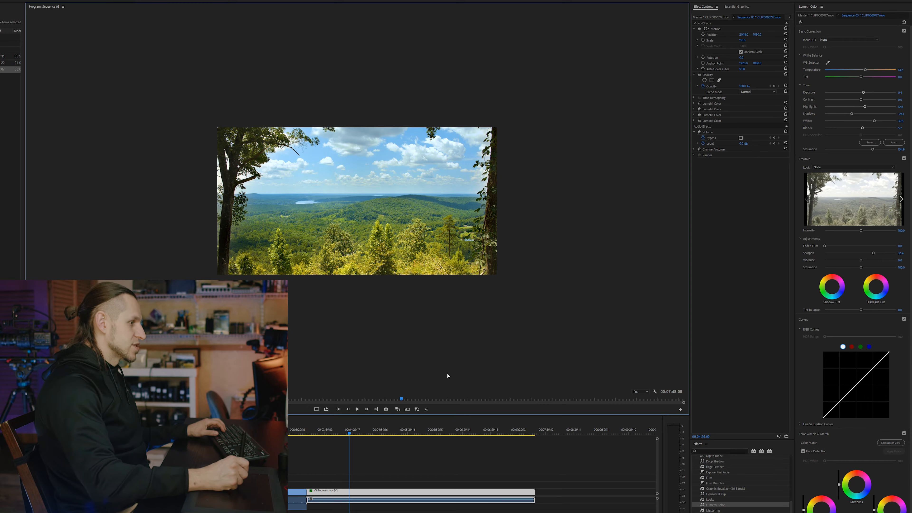
pyautogui.click(725, 505)
pyautogui.moveTo(725, 505); pyautogui.dragTo(754, 343)
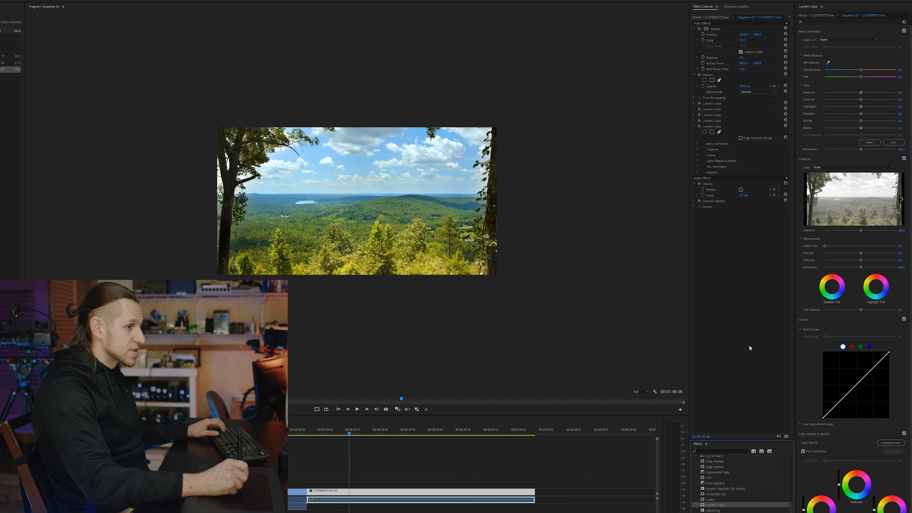
# Start a pen mask on the new Lumetri Color effect, tracing the left tree's branches, foliage and trunk down past the frame's lower edge.
pyautogui.click(719, 132)
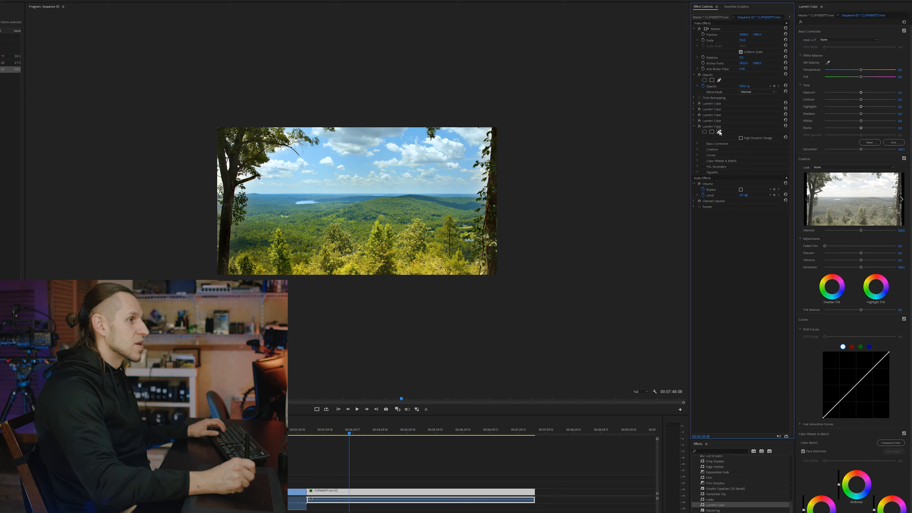
pyautogui.click(273, 115)
pyautogui.click(300, 132)
pyautogui.click(312, 142)
pyautogui.click(288, 145)
pyautogui.click(272, 149)
pyautogui.click(263, 164)
pyautogui.click(257, 178)
pyautogui.click(237, 185)
pyautogui.click(234, 199)
pyautogui.click(243, 192)
pyautogui.click(243, 205)
pyautogui.click(238, 220)
pyautogui.click(231, 226)
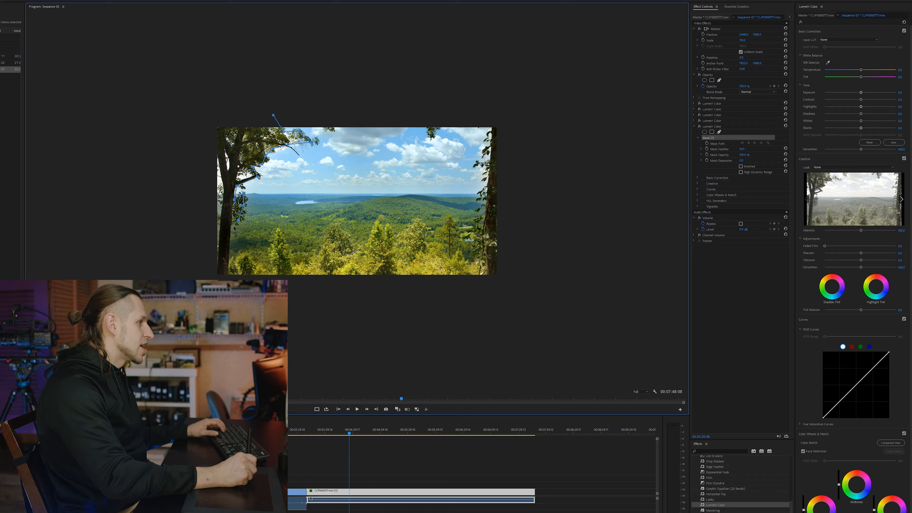
pyautogui.click(229, 278)
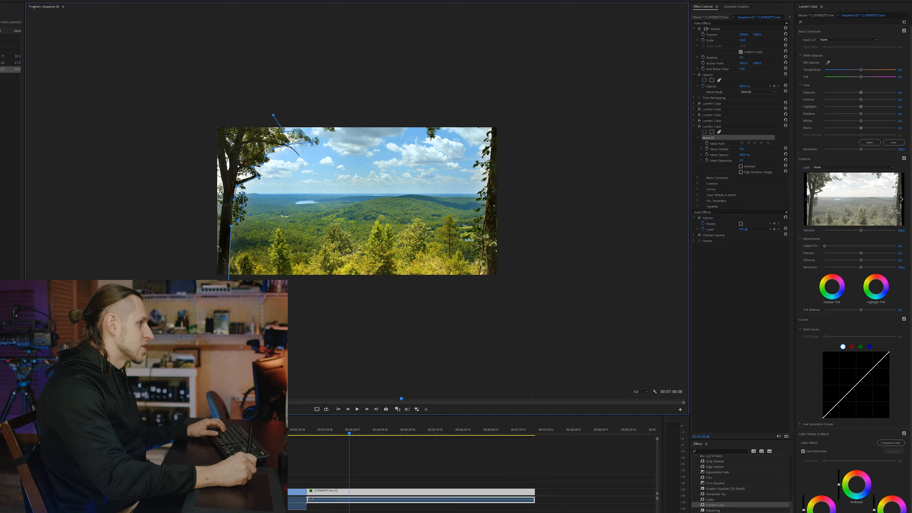
# Continue the mask outside the frame, trace the right tree's inner edge, enclose that tree and close the path at its first point.
pyautogui.click(214, 138)
pyautogui.click(203, 90)
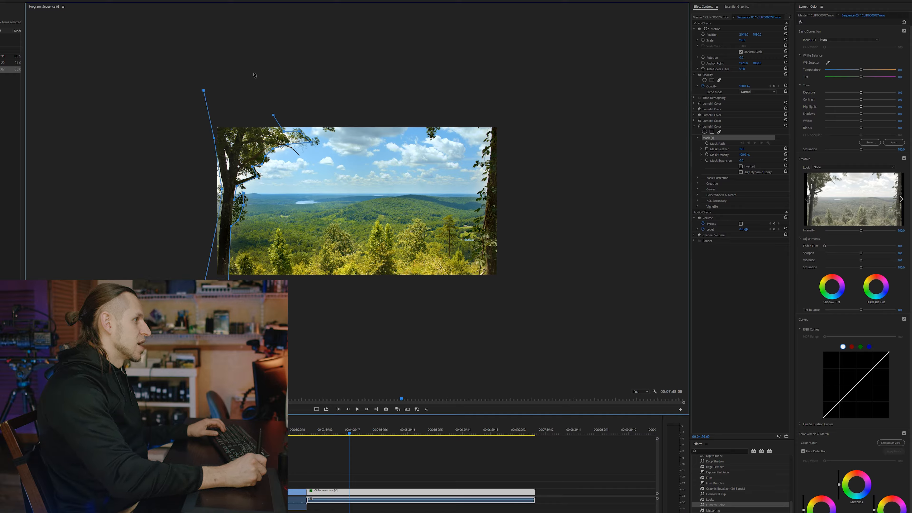
pyautogui.click(284, 51)
pyautogui.click(515, 40)
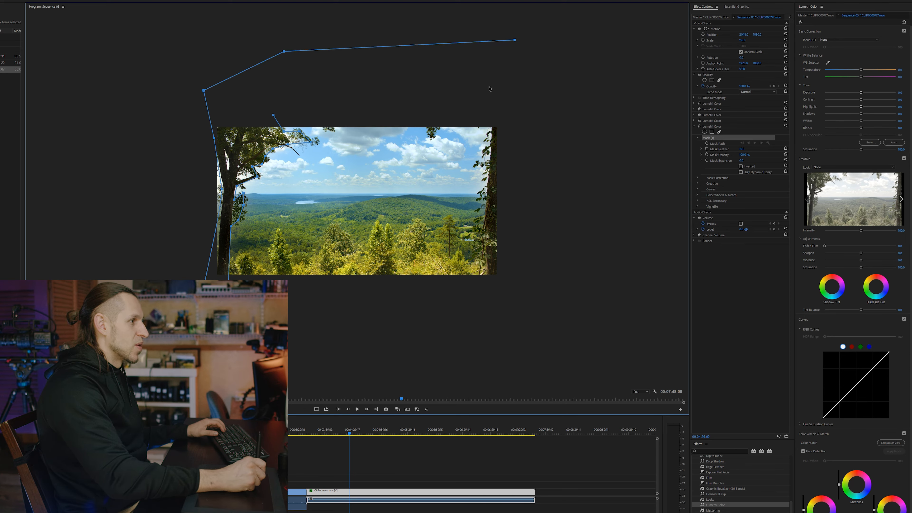
pyautogui.hotkey('ctrl', 'z')
pyautogui.click(492, 122)
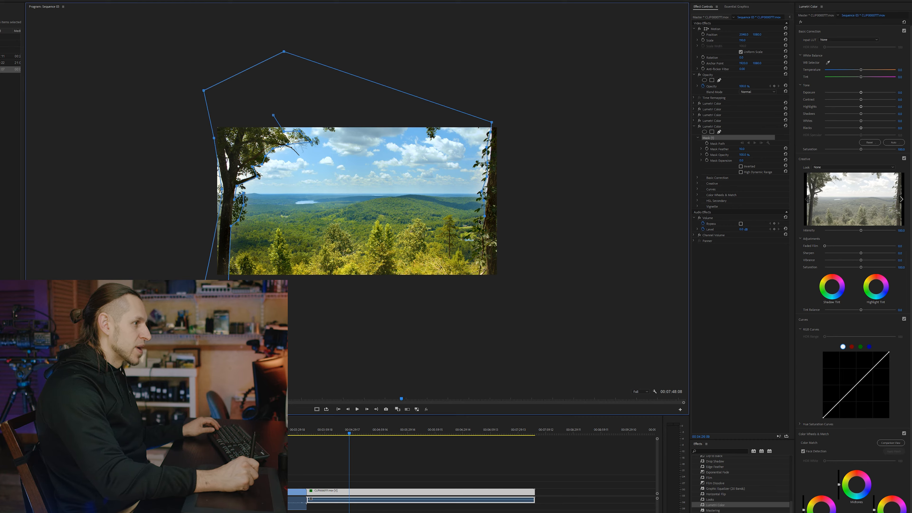
pyautogui.click(481, 238)
pyautogui.click(483, 290)
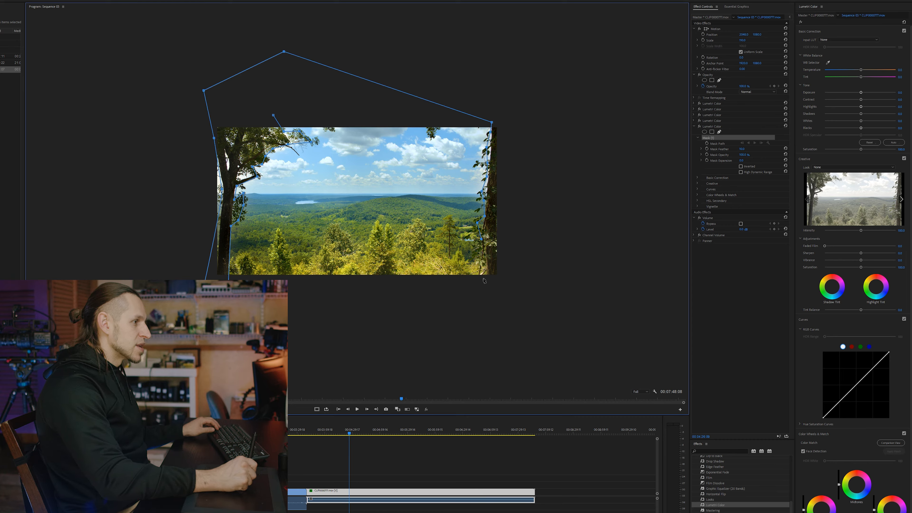
pyautogui.click(574, 307)
pyautogui.click(547, 83)
pyautogui.click(356, 16)
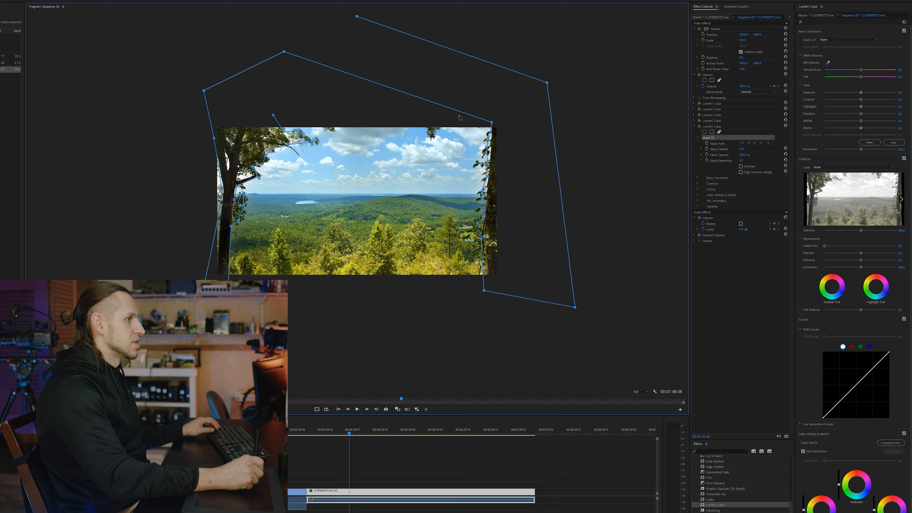
pyautogui.click(274, 115)
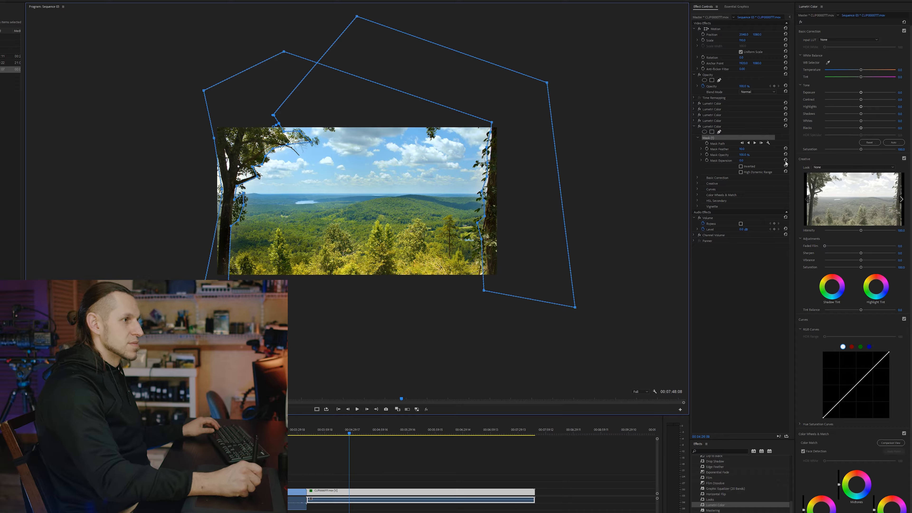
# Raise the masked framing trees' Shadows to about 30 and increase their Exposure slightly.
pyautogui.click(860, 114)
pyautogui.moveTo(861, 114)
pyautogui.mouseDown()
pyautogui.moveTo(883, 113)
pyautogui.moveTo(859, 114)
pyautogui.mouseUp()
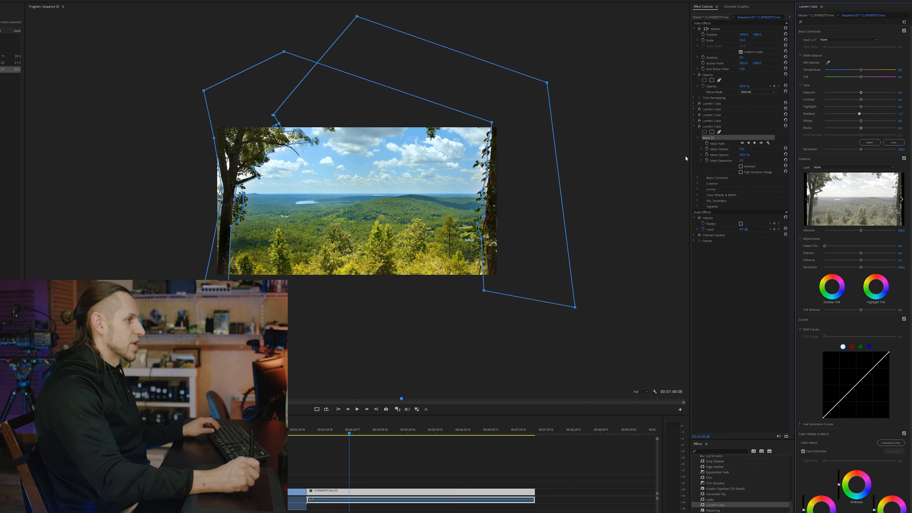
pyautogui.click(436, 292)
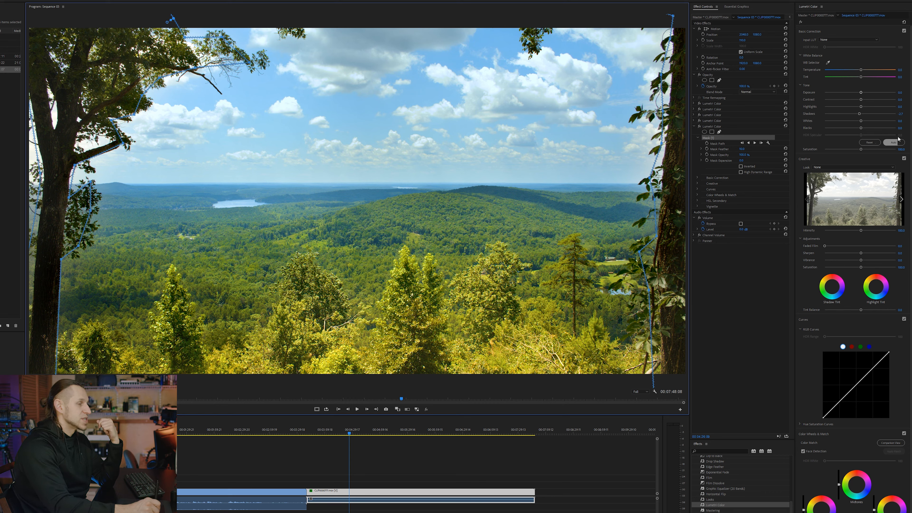
pyautogui.click(860, 115)
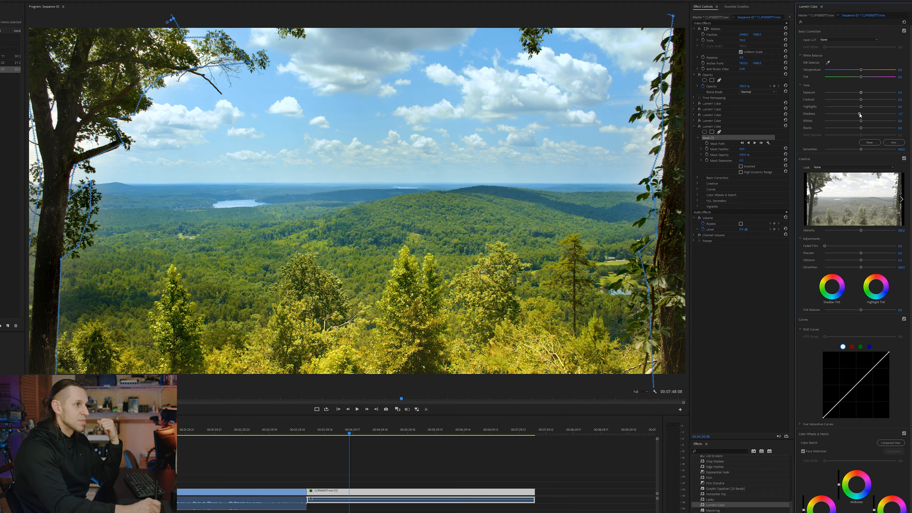
pyautogui.moveTo(873, 114); pyautogui.dragTo(872, 107)
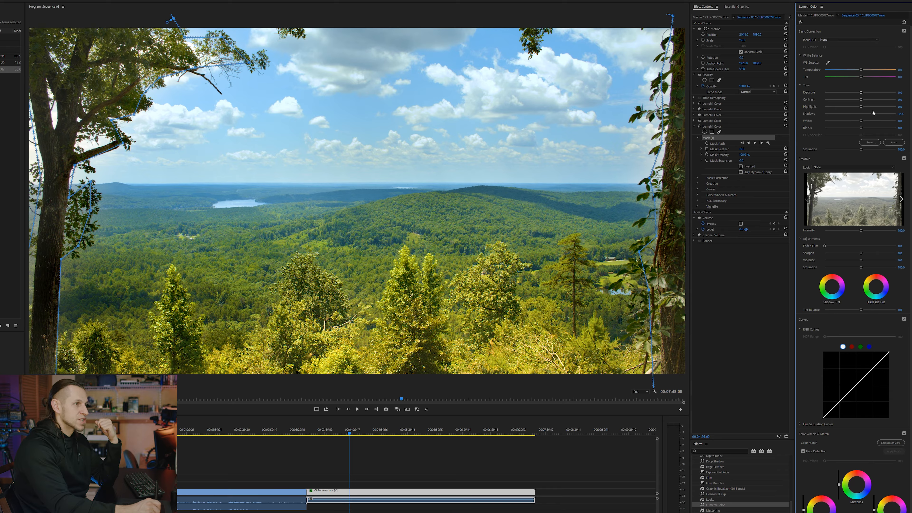
pyautogui.moveTo(860, 93); pyautogui.dragTo(867, 97)
# Set the feather of the framing trees' mask to 300.
pyautogui.click(743, 149)
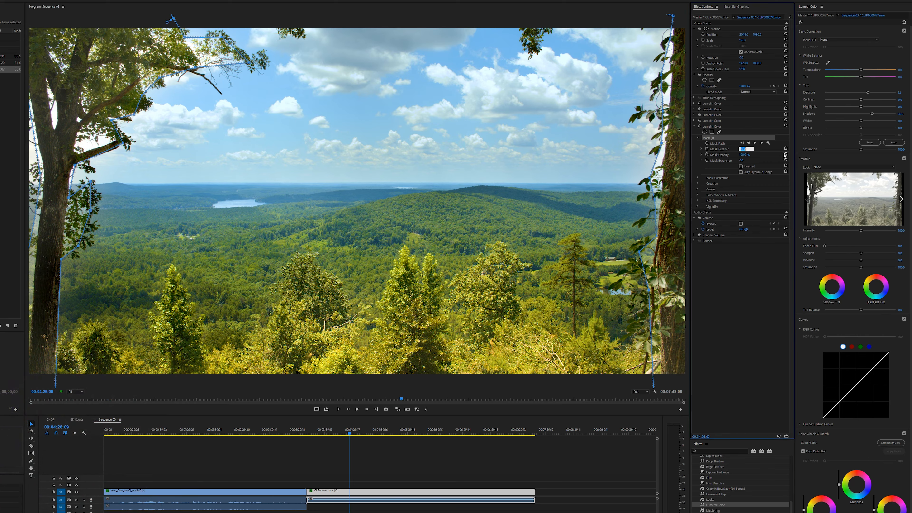
pyautogui.write('3')
pyautogui.press('Return')
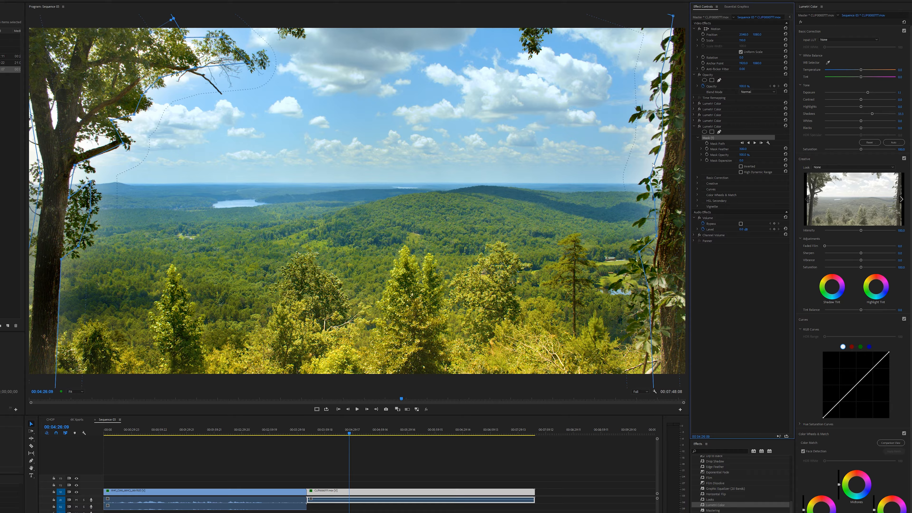
# Pull the mask's edge points beside the right tree inward onto its trunk and deselect the mask.
pyautogui.moveTo(650, 181); pyautogui.dragTo(664, 177)
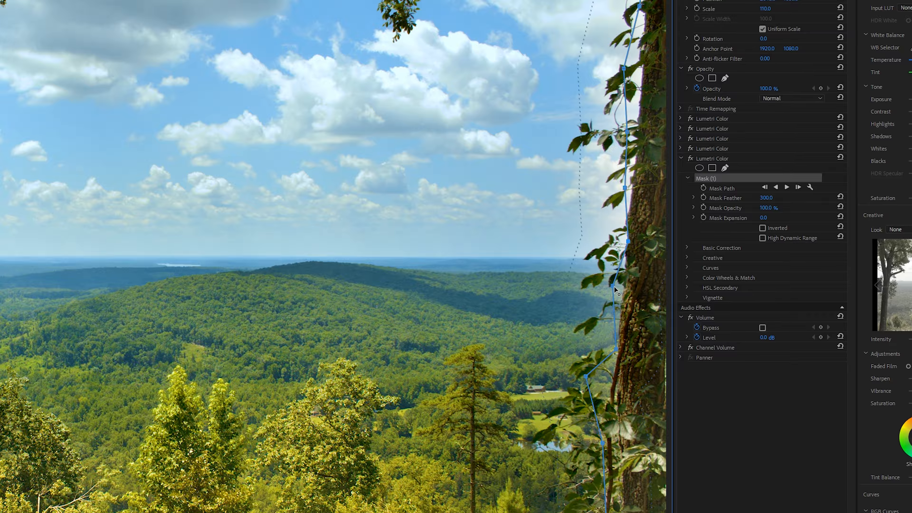
pyautogui.moveTo(613, 286); pyautogui.dragTo(622, 284)
pyautogui.moveTo(586, 376); pyautogui.dragTo(624, 395)
pyautogui.moveTo(648, 292); pyautogui.dragTo(655, 307)
pyautogui.moveTo(662, 79); pyautogui.dragTo(670, 77)
pyautogui.click(698, 169)
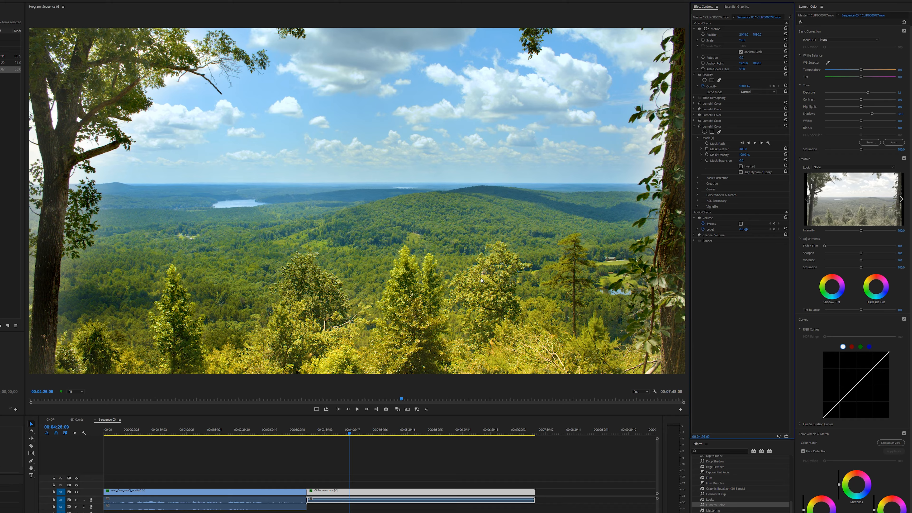
# Reselect the framing trees' mask and pull its points around the left tree's lower foliage inward onto the trunk.
pyautogui.click(712, 138)
pyautogui.moveTo(62, 259); pyautogui.dragTo(55, 256)
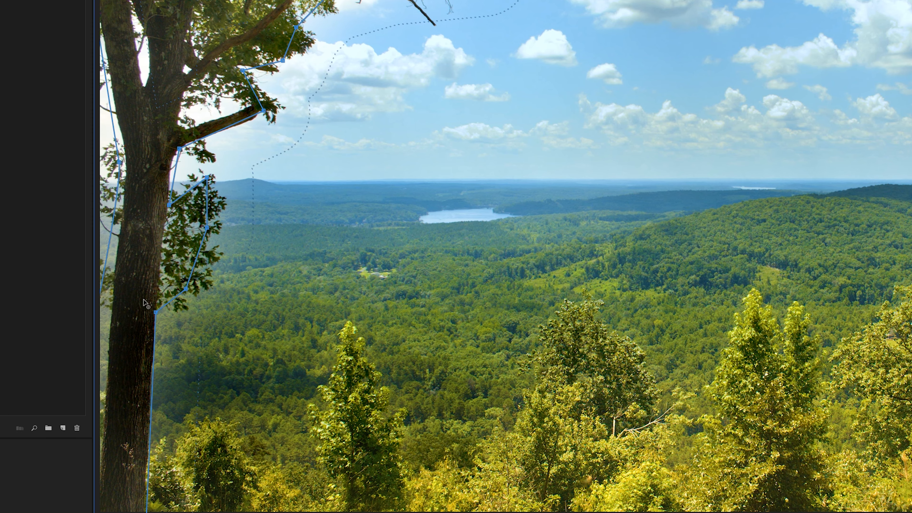
pyautogui.moveTo(187, 290); pyautogui.dragTo(173, 279)
pyautogui.moveTo(203, 182); pyautogui.dragTo(179, 208)
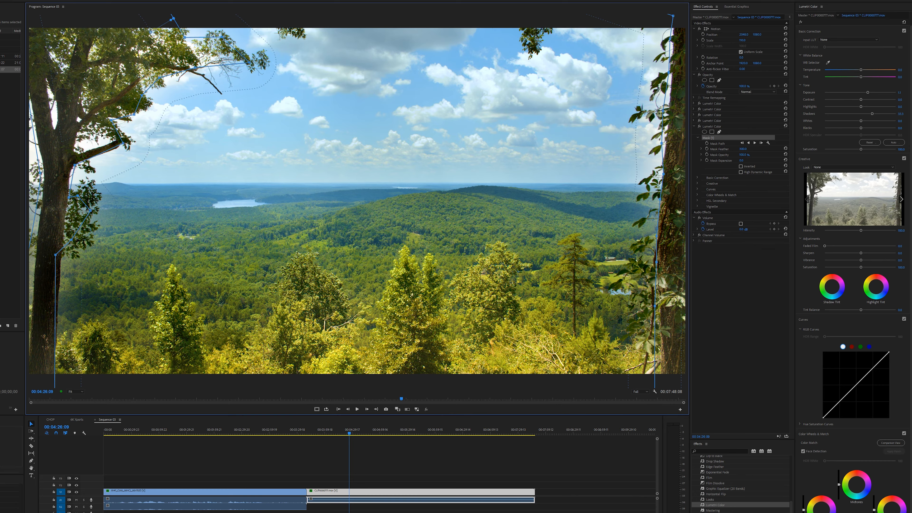
# Pull the framing trees' mask inward around the left tree's upper branches and trunk, deselect it and compare the effect on and off.
pyautogui.moveTo(263, 111); pyautogui.dragTo(233, 95)
pyautogui.moveTo(141, 95); pyautogui.dragTo(137, 94)
pyautogui.moveTo(154, 54); pyautogui.dragTo(132, 56)
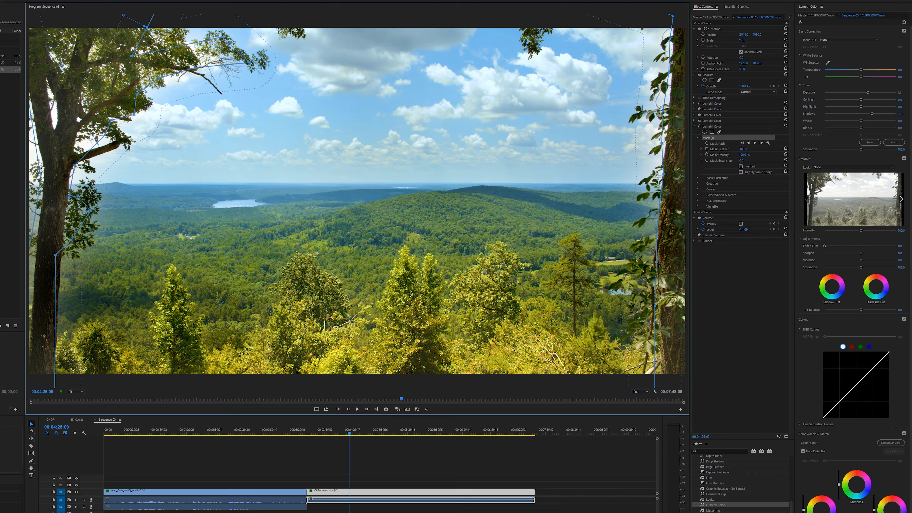
pyautogui.moveTo(39, 174); pyautogui.dragTo(49, 165)
pyautogui.click(730, 265)
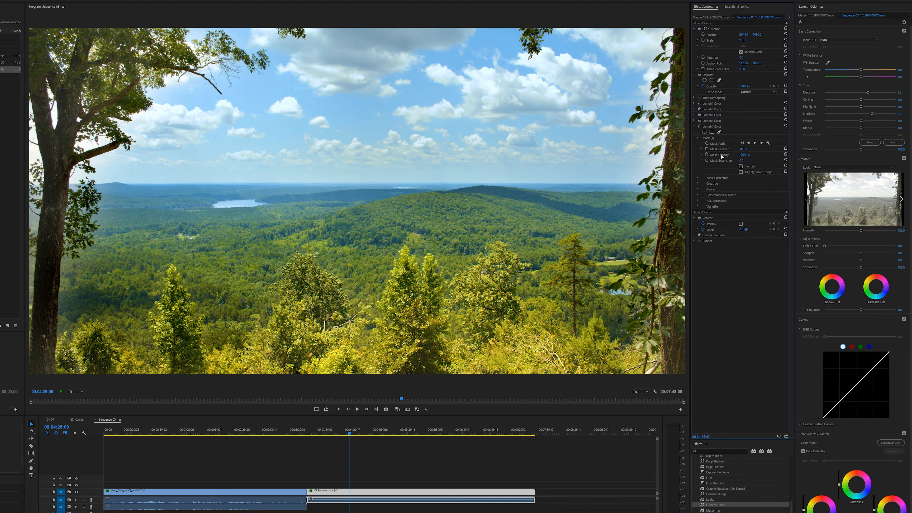
pyautogui.click(702, 127)
pyautogui.click(700, 126)
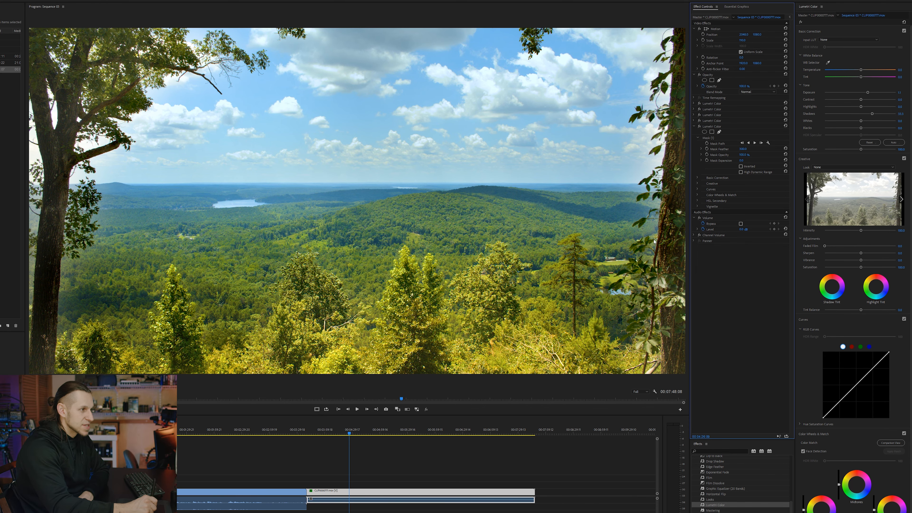
# Reselect the framing trees' mask, move its edge points along the right tree's lower trunk further onto the trunk, and deselect it.
pyautogui.click(709, 139)
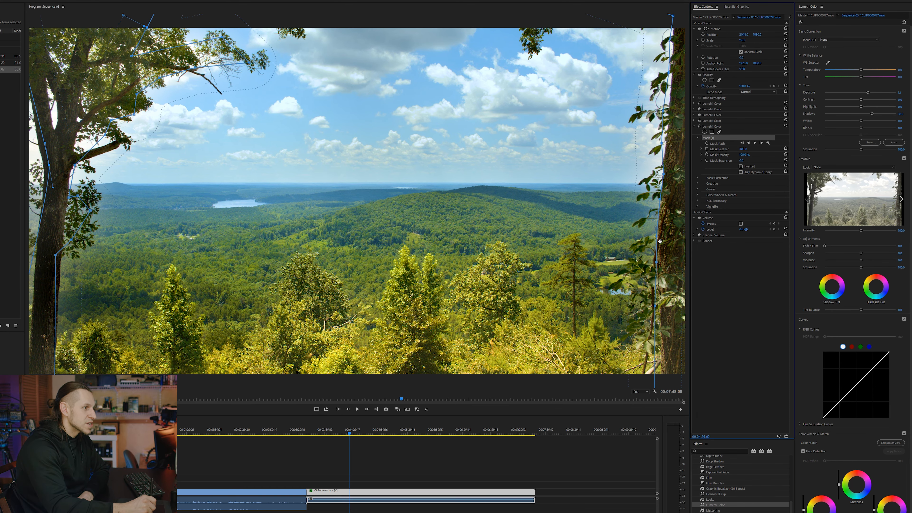
pyautogui.moveTo(657, 238); pyautogui.dragTo(661, 274)
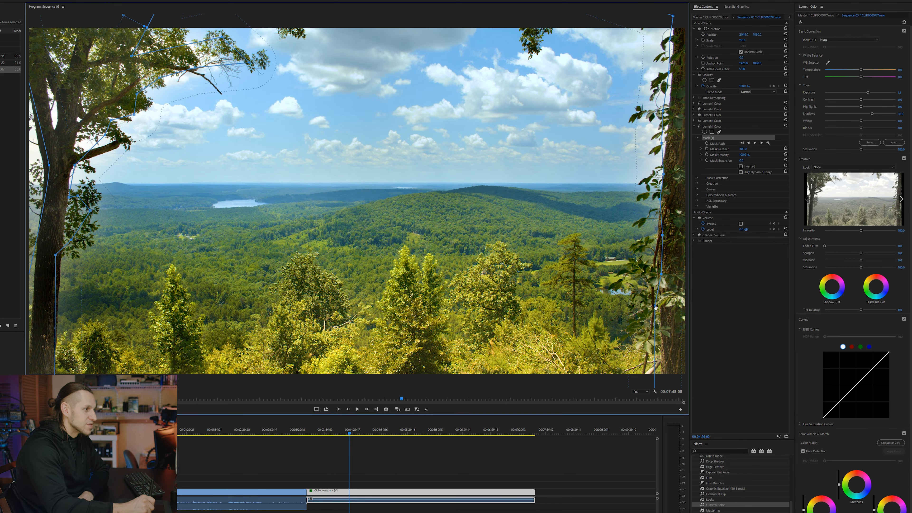
pyautogui.moveTo(655, 306); pyautogui.dragTo(661, 312)
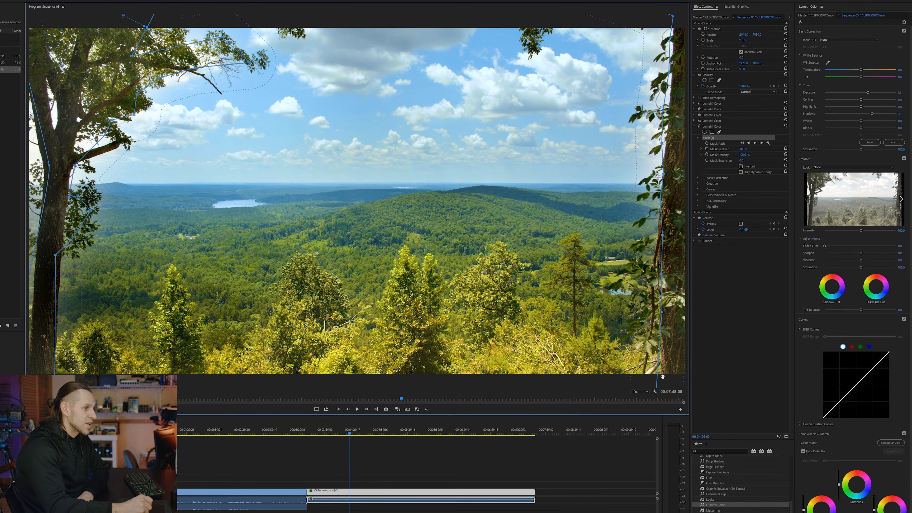
pyautogui.click(743, 276)
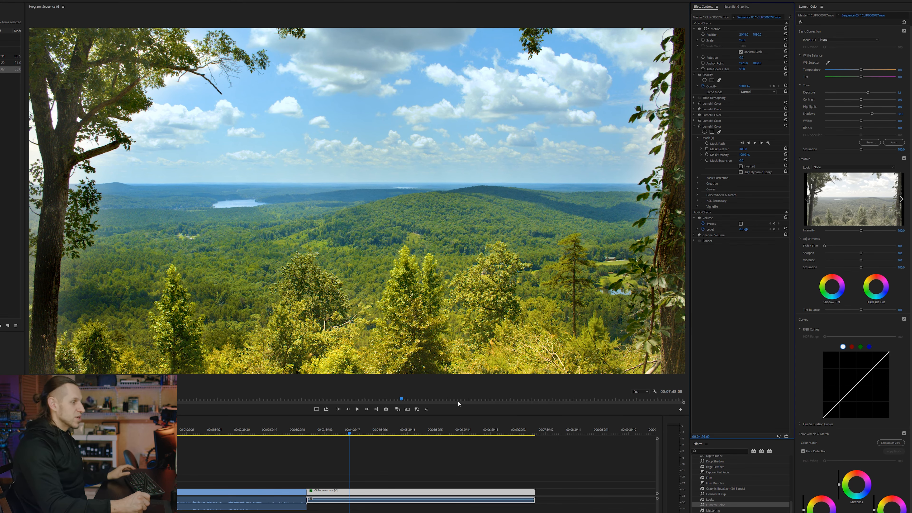
# Compare the shot with and without all effects, and review each Lumetri Color effect's contribution by switching them off from last to first.
pyautogui.click(426, 409)
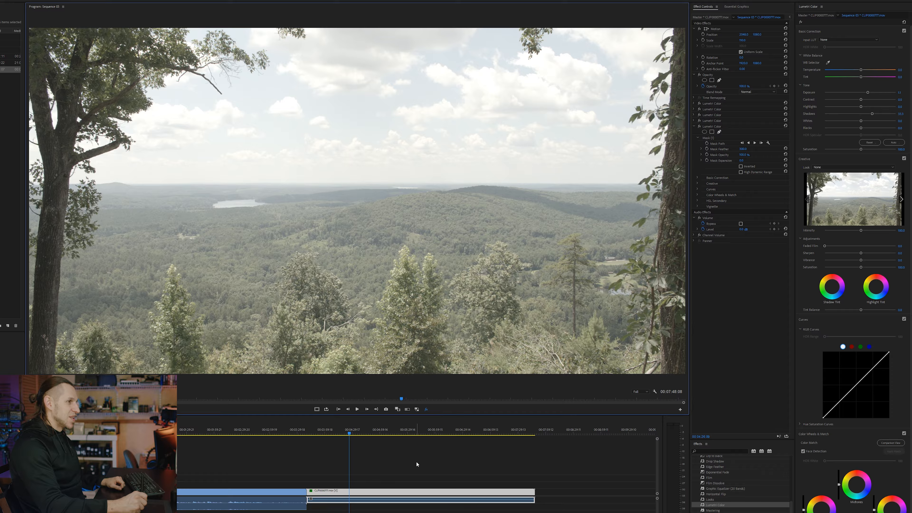
pyautogui.click(427, 410)
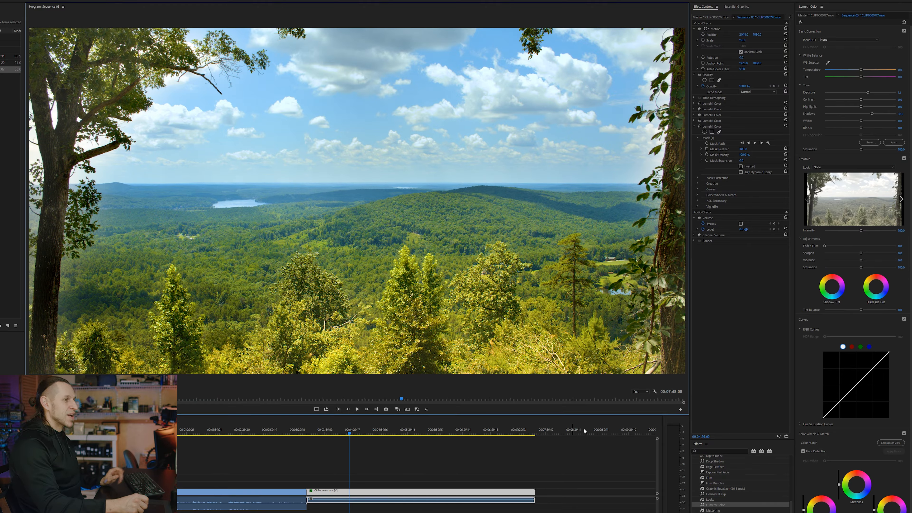
pyautogui.click(694, 127)
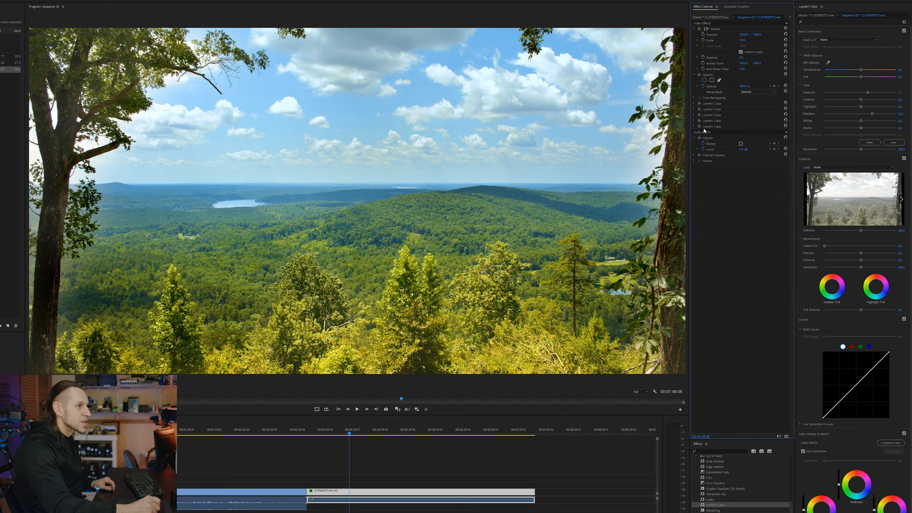
pyautogui.click(699, 126)
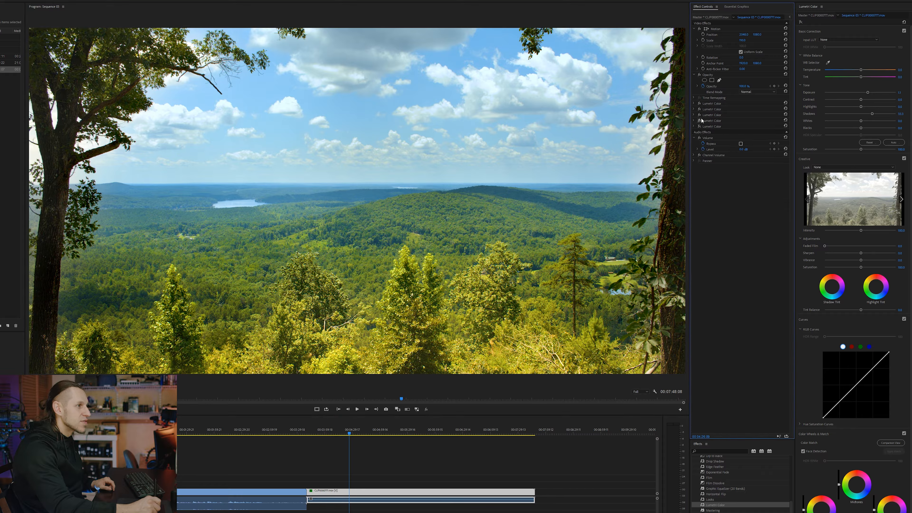
pyautogui.click(699, 121)
pyautogui.click(700, 115)
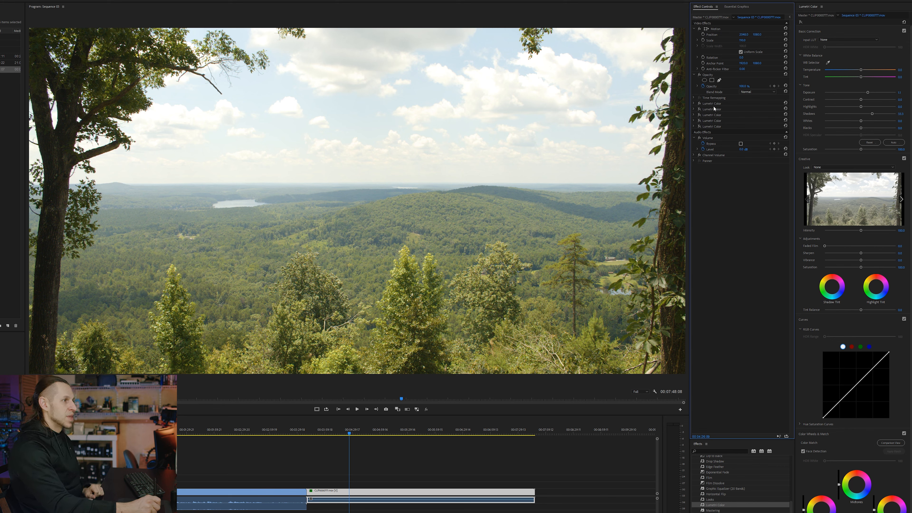
pyautogui.click(699, 104)
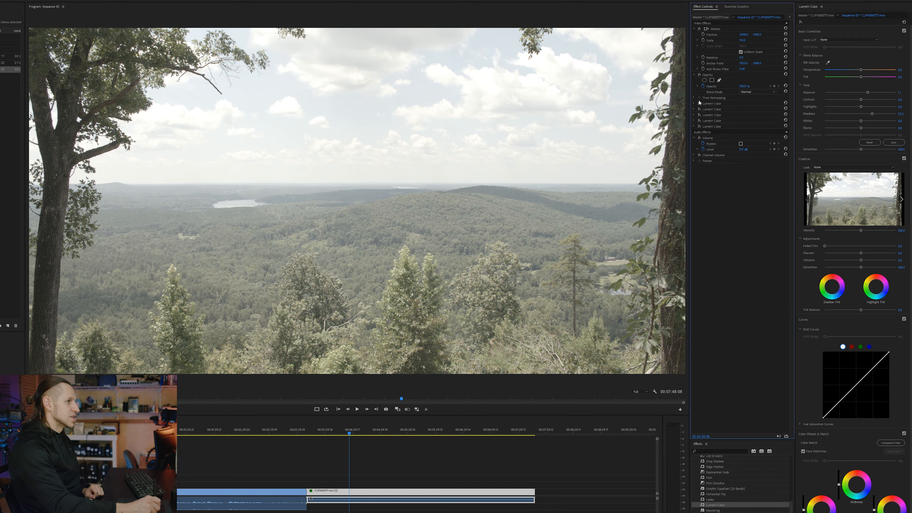
pyautogui.click(699, 104)
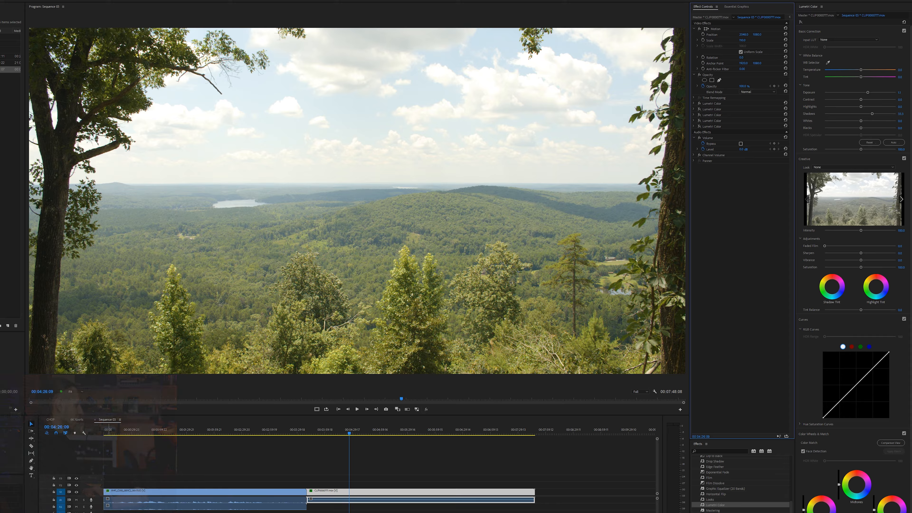
pyautogui.click(426, 409)
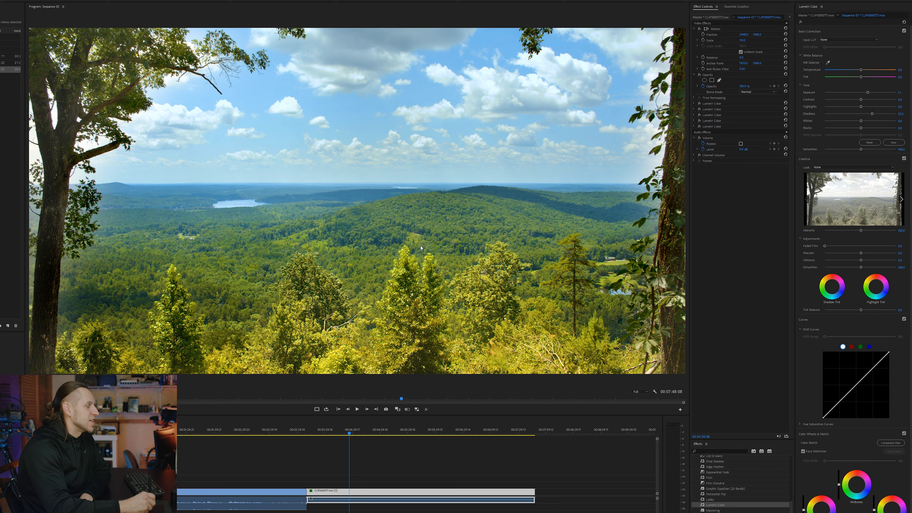
# Examine the mask outlines of the sky and valley Lumetri Color effects and the Basic Correction settings of the foreground effect.
pyautogui.click(694, 109)
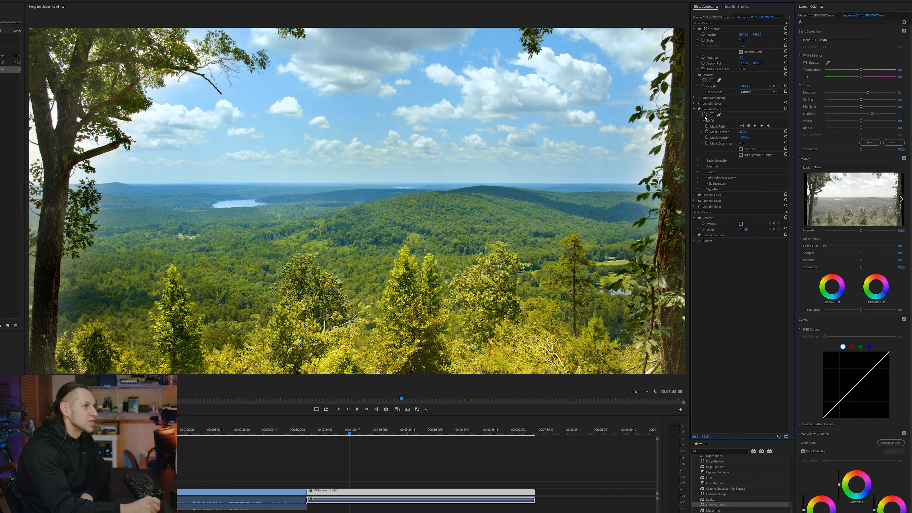
pyautogui.click(707, 120)
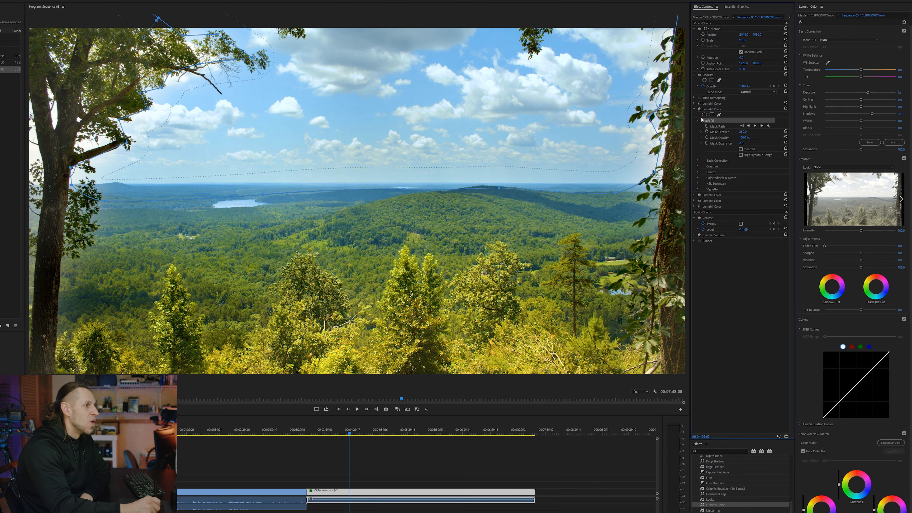
pyautogui.click(694, 109)
pyautogui.click(693, 115)
pyautogui.click(707, 126)
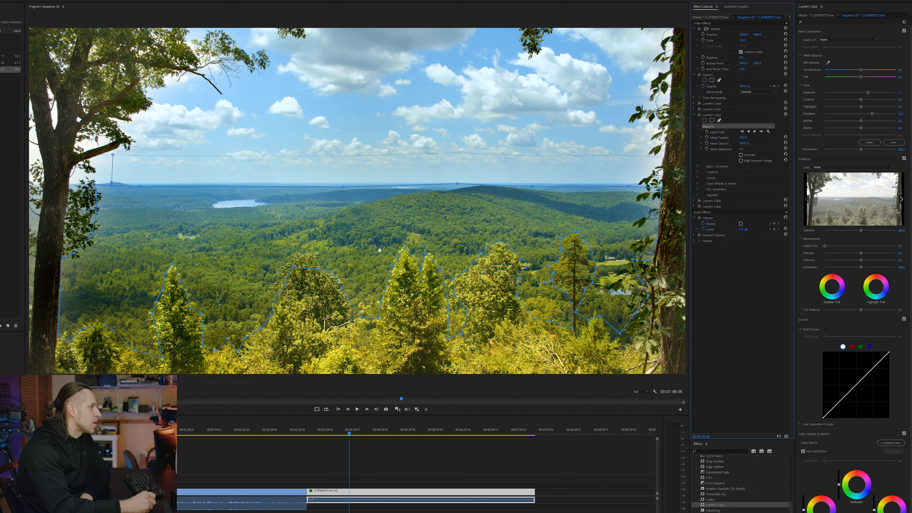
pyautogui.click(695, 118)
pyautogui.click(694, 200)
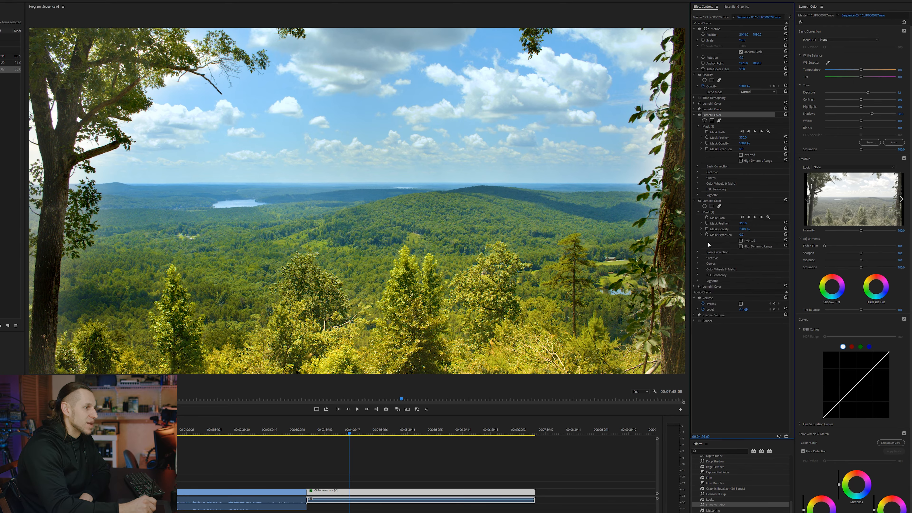
pyautogui.click(698, 252)
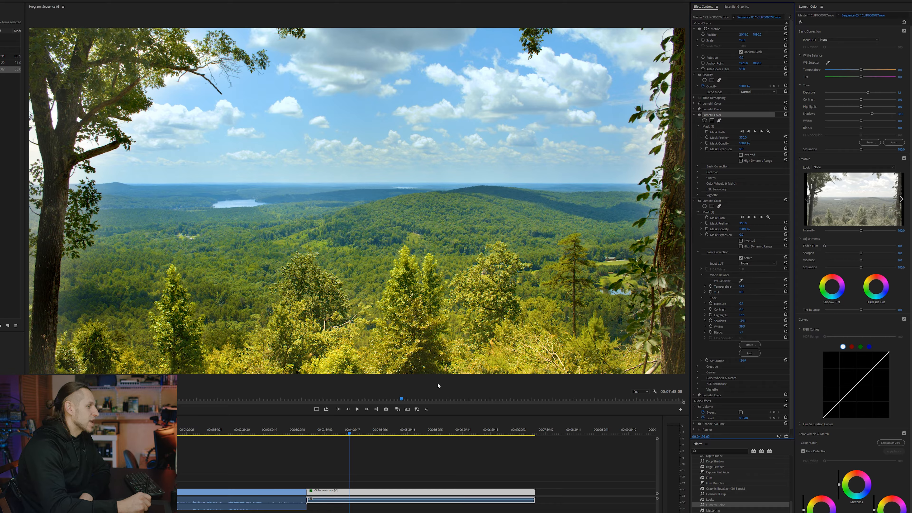
# Bypass and restore all effects to compare the original with the grade, and collapse the valley and foreground Lumetri Color effects.
pyautogui.click(426, 410)
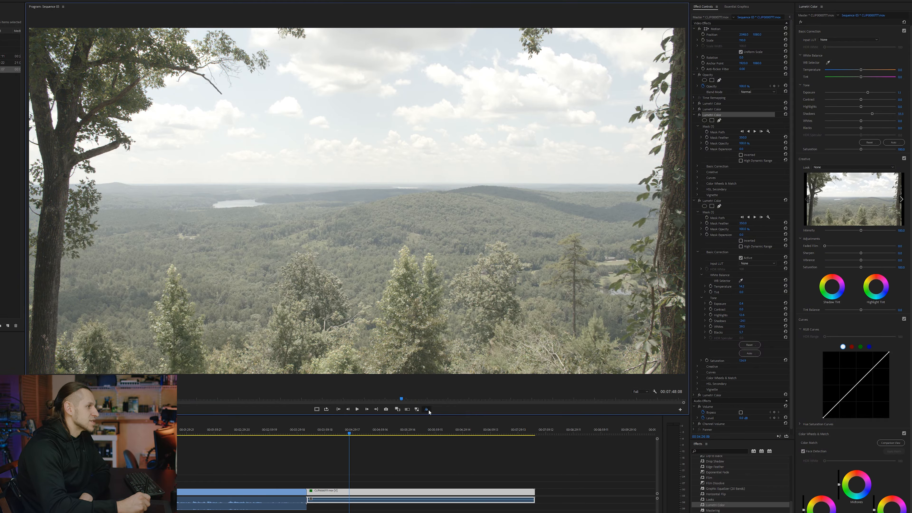
pyautogui.click(426, 410)
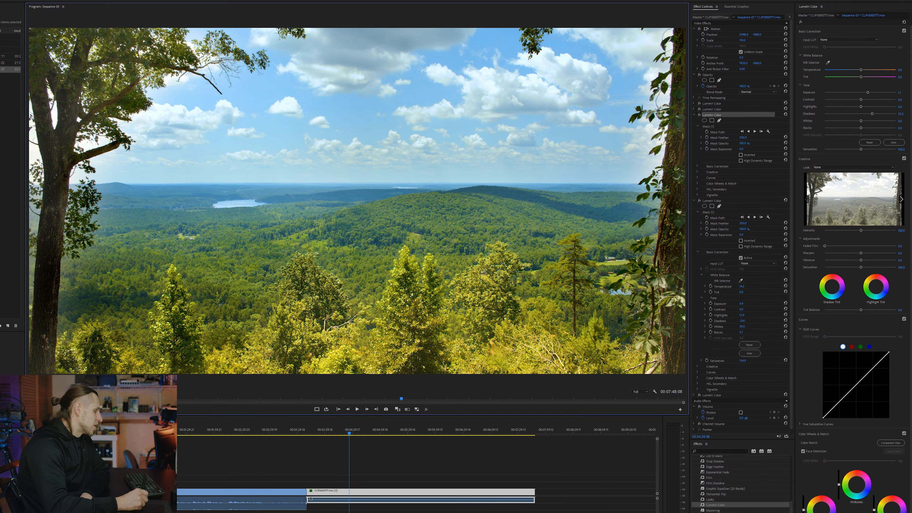
pyautogui.click(695, 115)
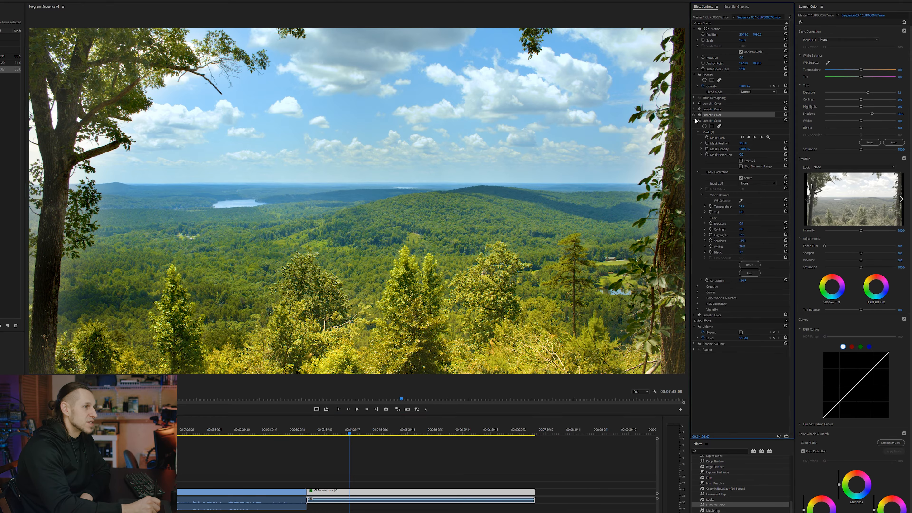
pyautogui.click(694, 121)
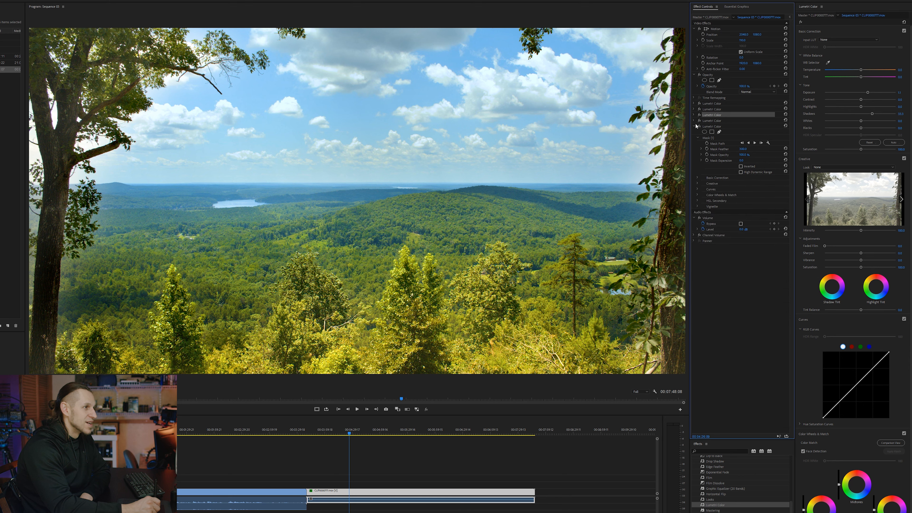
# Switch off the trees, foreground, valley and sky Lumetri Color effects one by one, and toggle the base effect off and on for comparison.
pyautogui.click(699, 126)
pyautogui.click(699, 121)
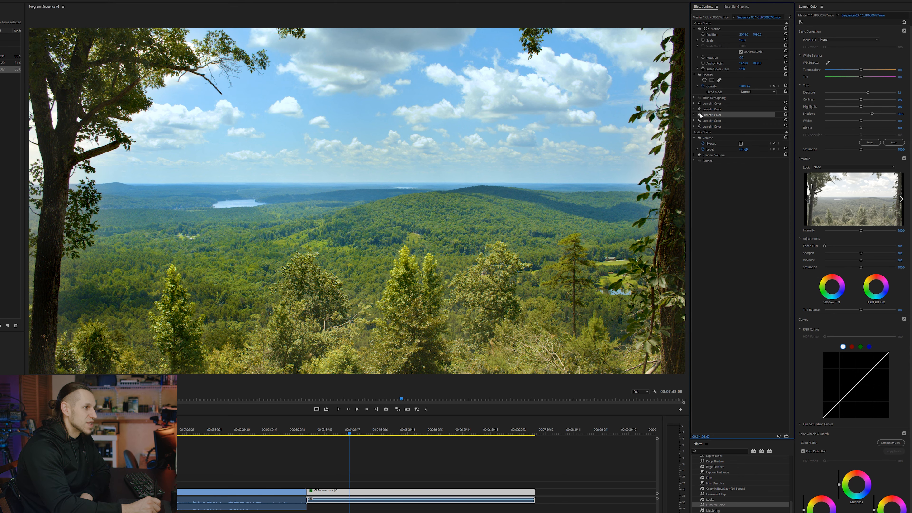
pyautogui.click(699, 115)
pyautogui.click(699, 109)
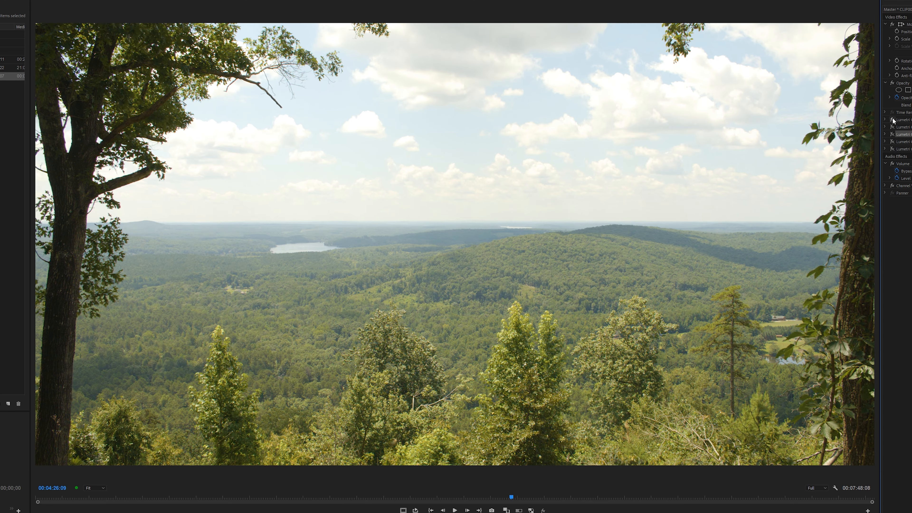
pyautogui.click(892, 119)
pyautogui.click(893, 120)
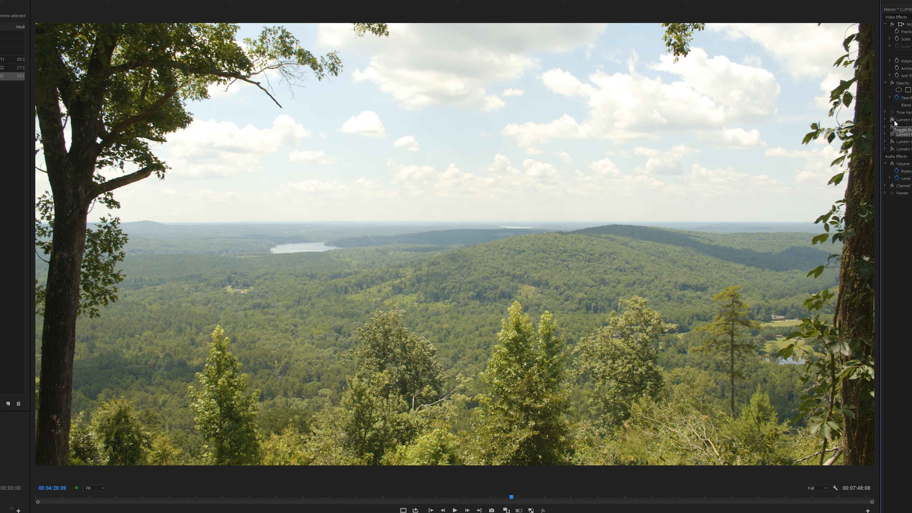